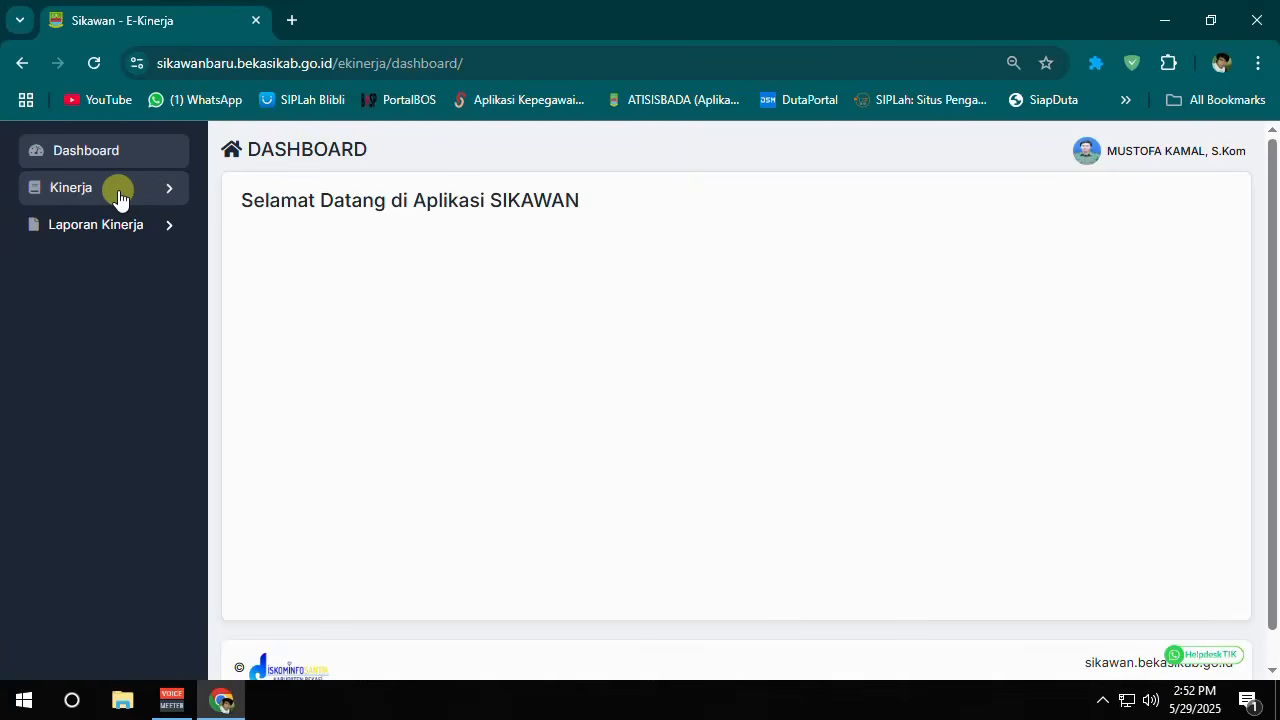
- Open the Kinerja Individu page and review the employee and supervisor data under Data Pegawai
click(118, 190)
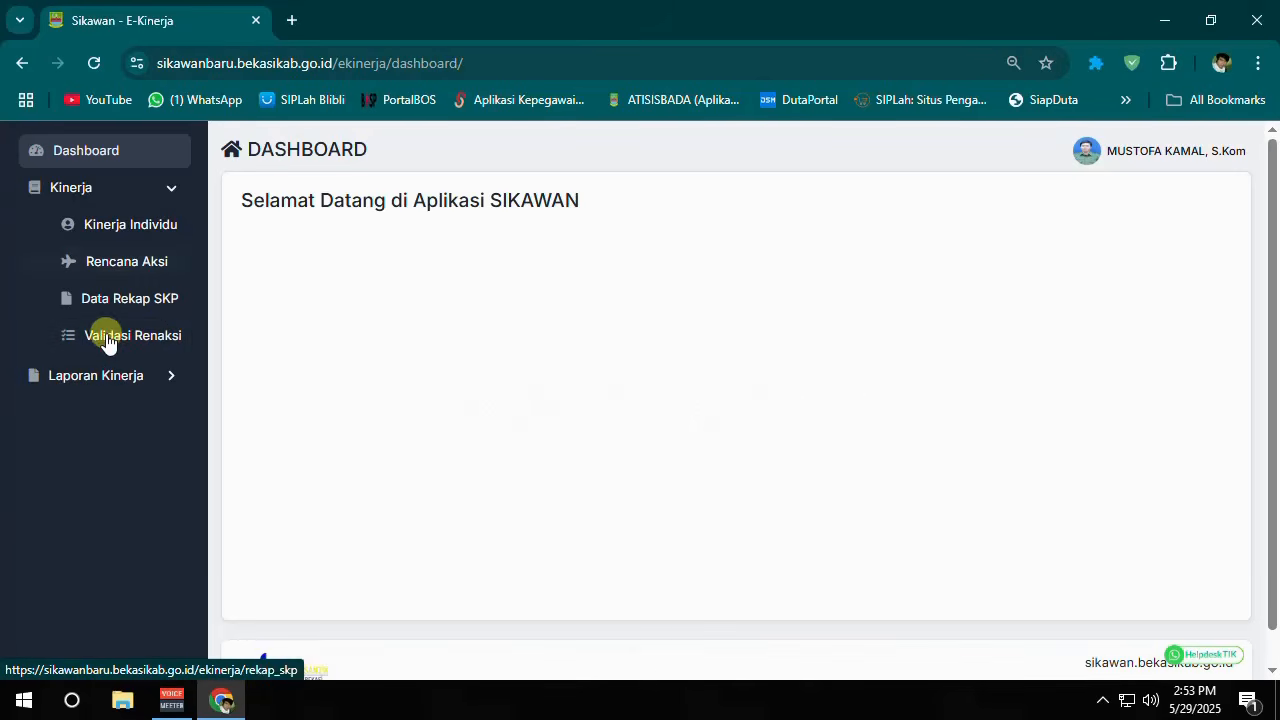
click(145, 227)
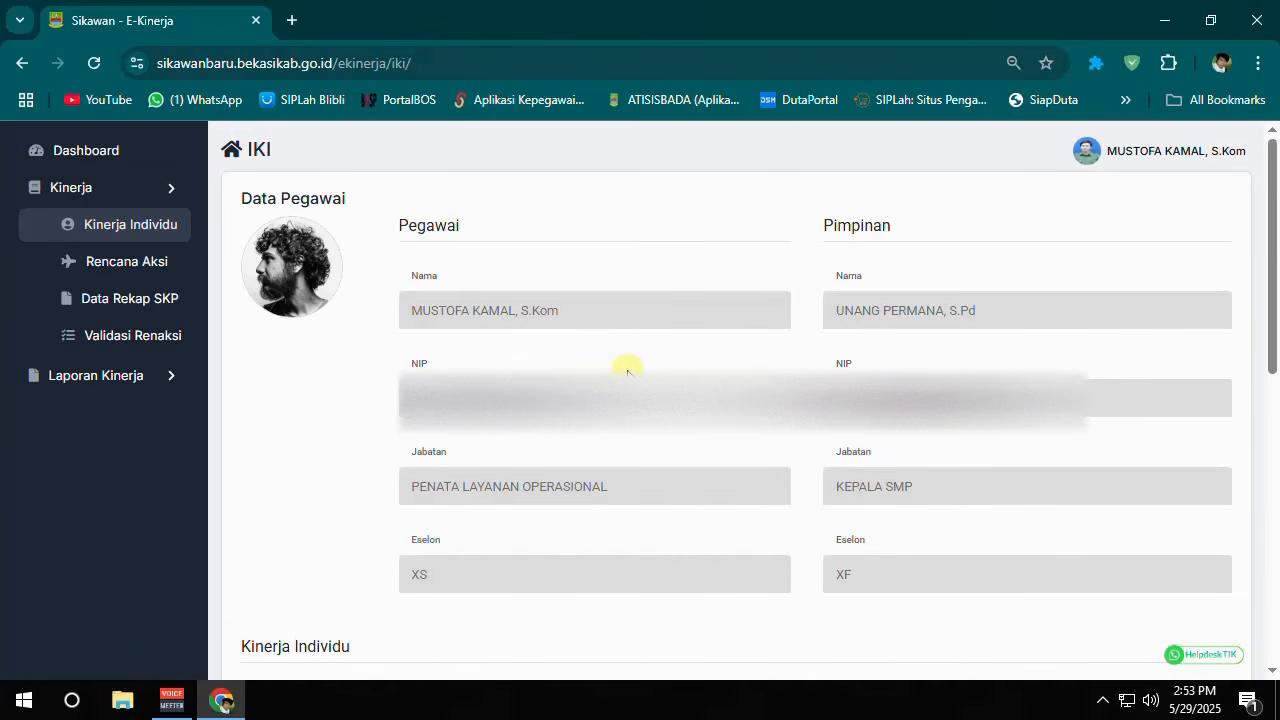
scroll(627, 370, down, 1)
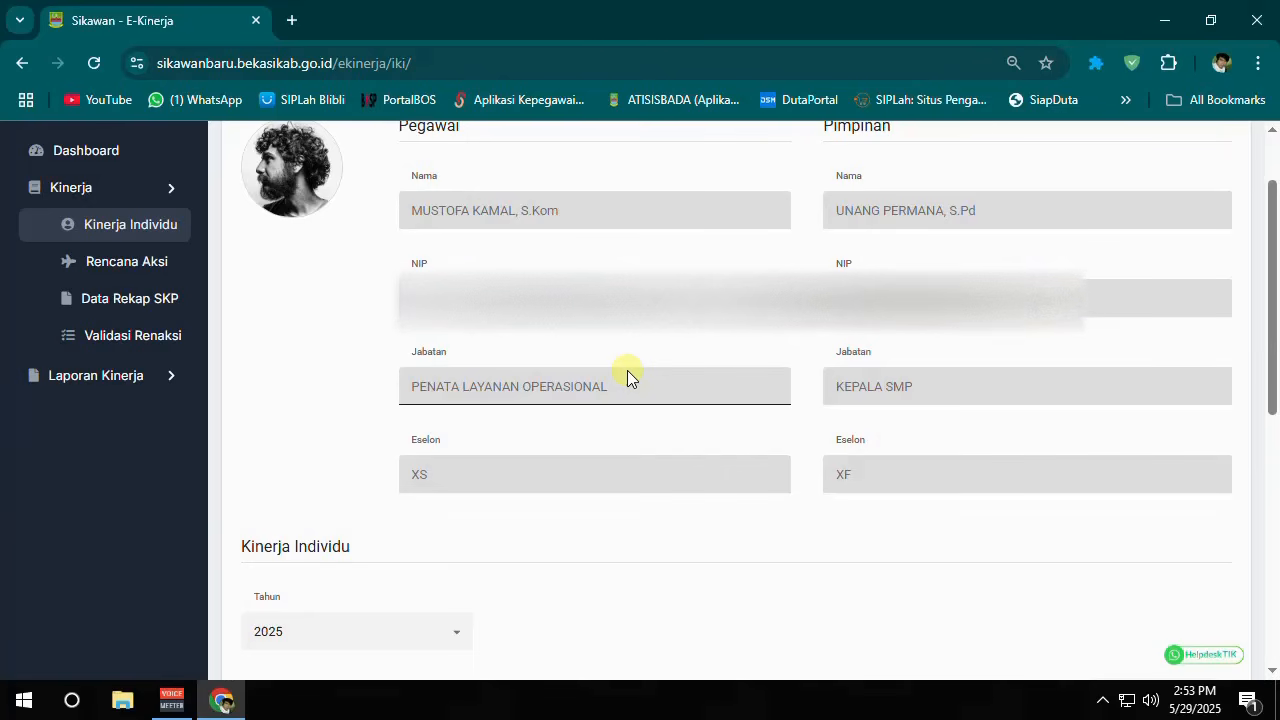
scroll(627, 374, up, 1)
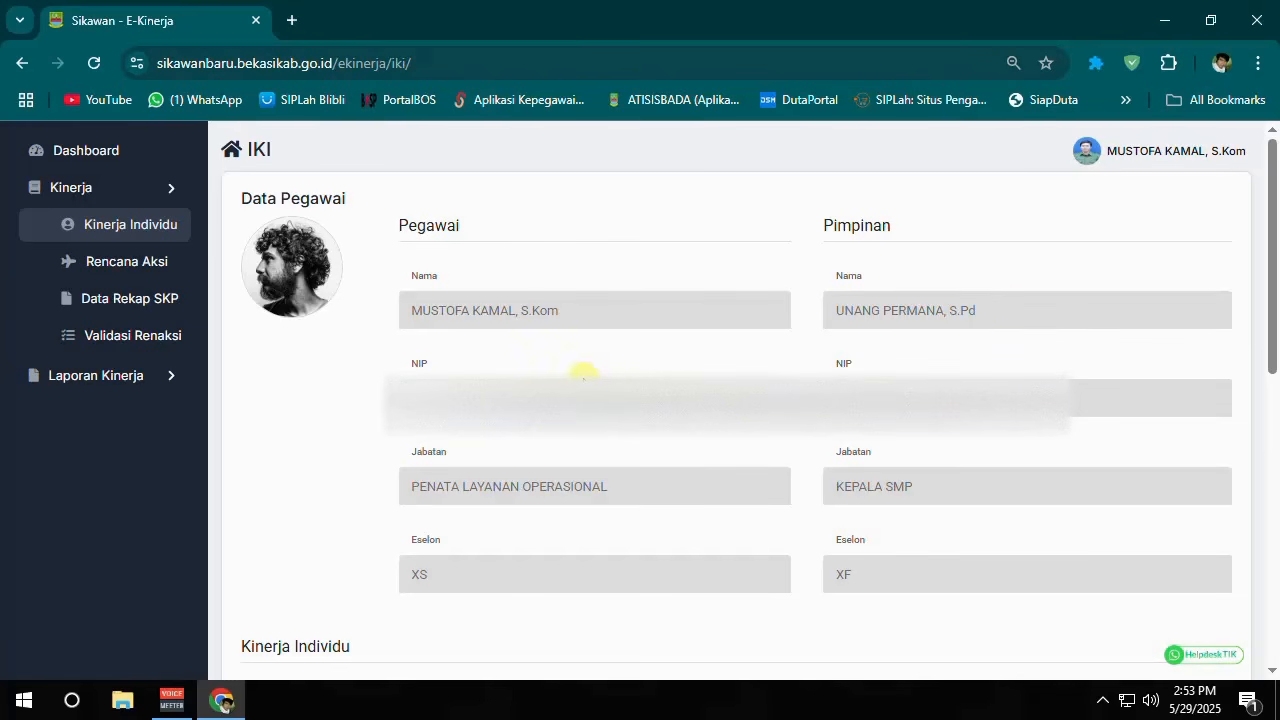
scroll(581, 376, down, 2)
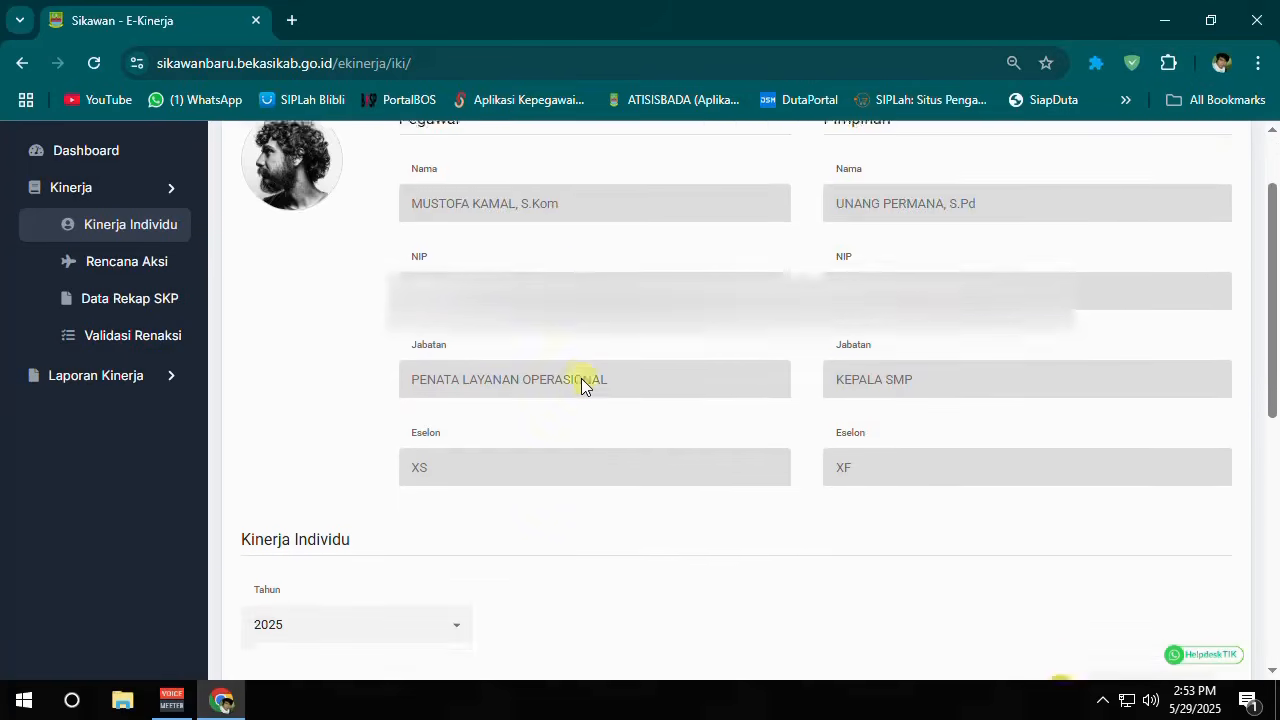
- Examine the employee's Jabatan and the 2025 list of individual performance plans under Kinerja Individu
drag(398, 255, 617, 289)
click(403, 264)
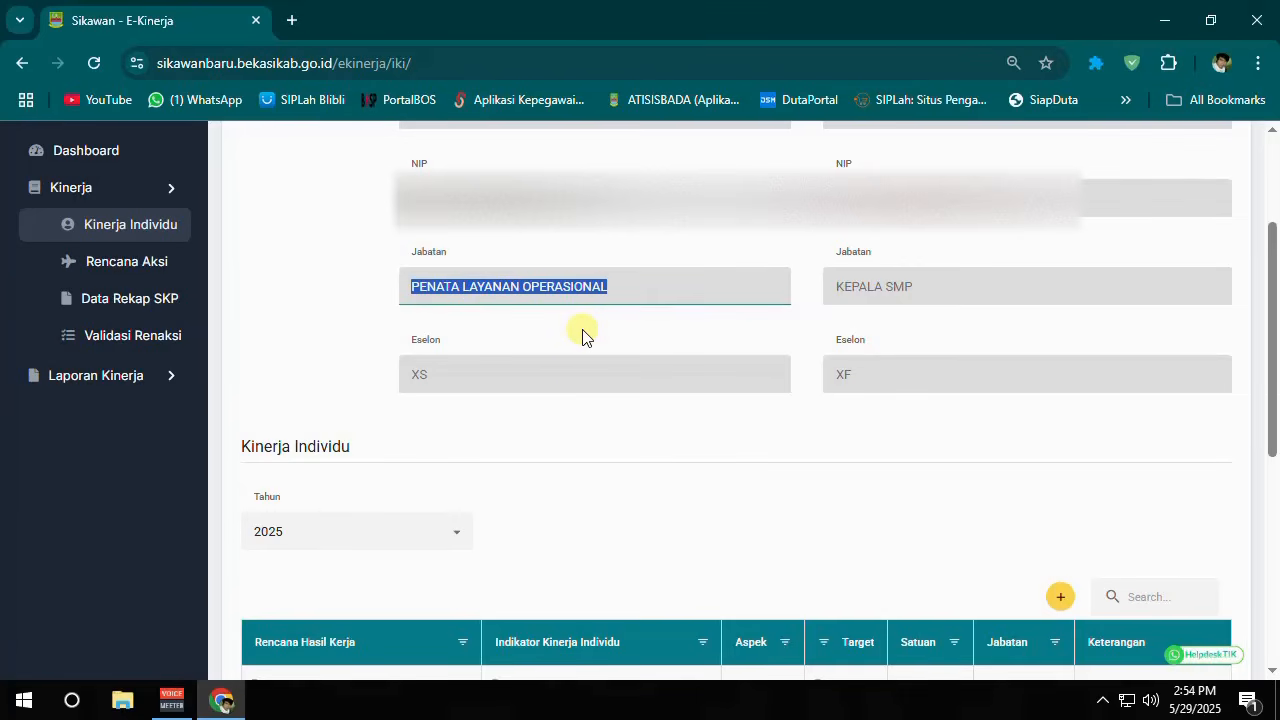
click(515, 286)
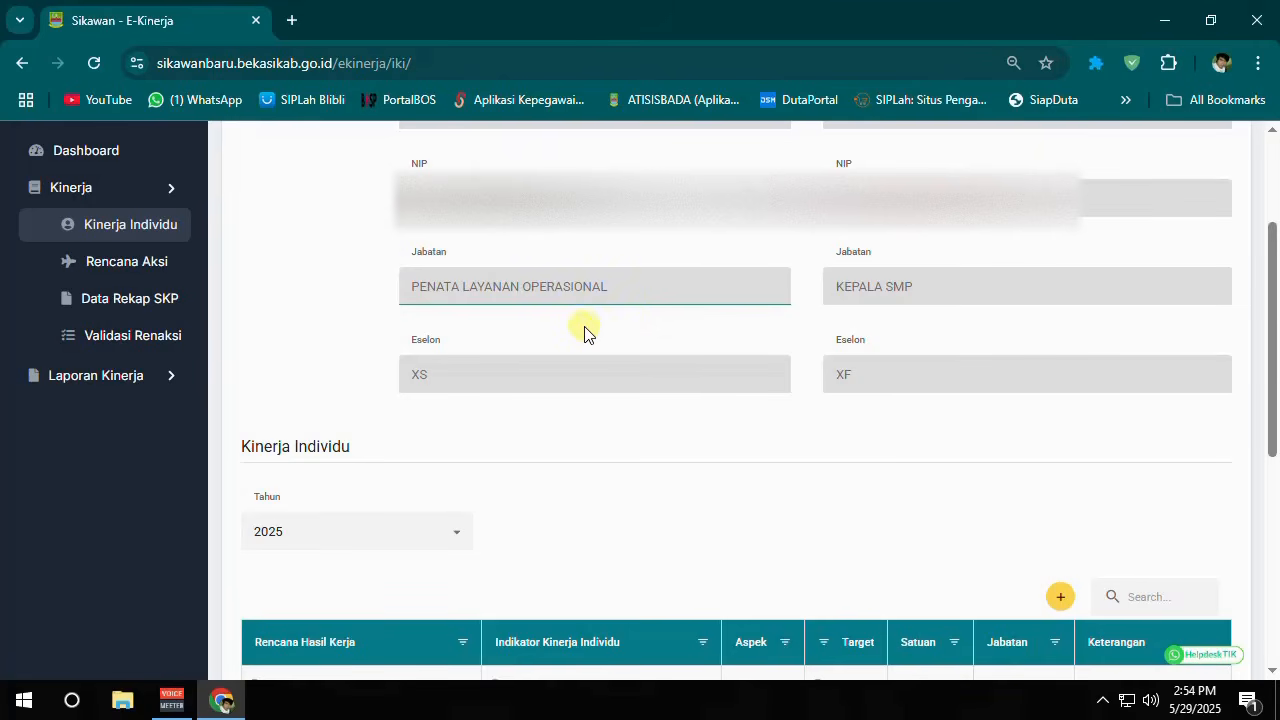
drag(409, 286, 642, 287)
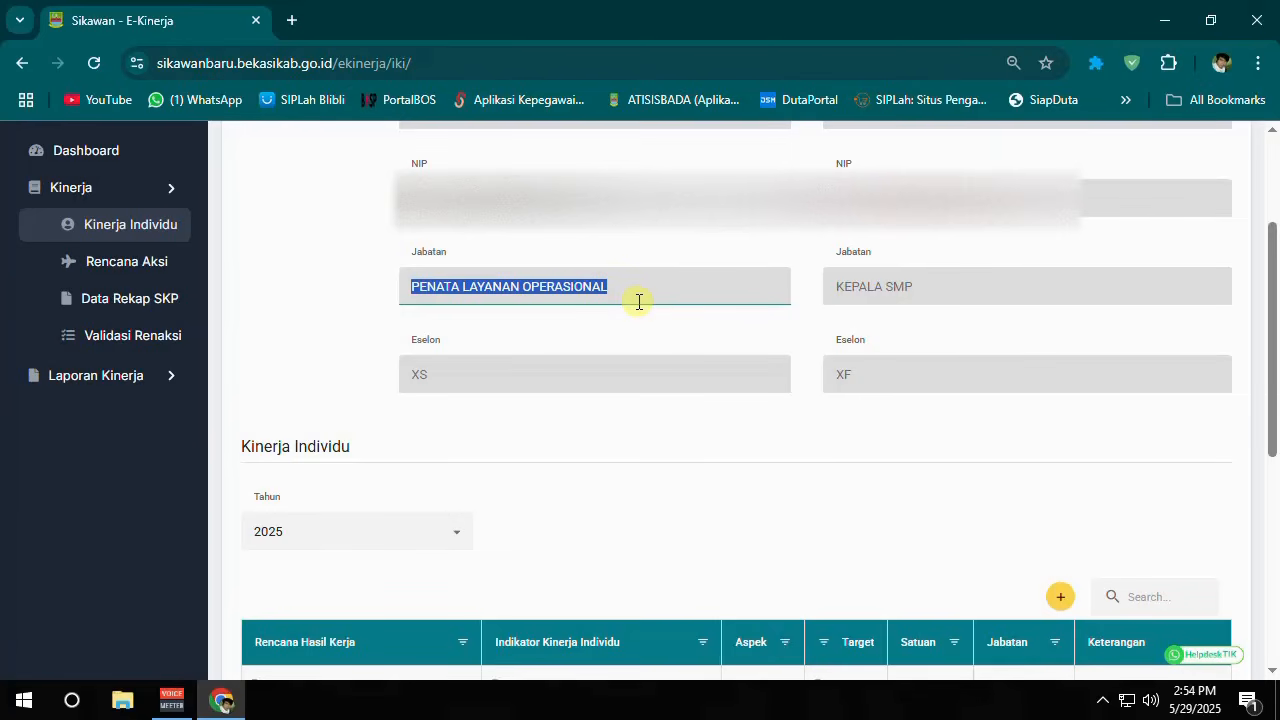
click(410, 290)
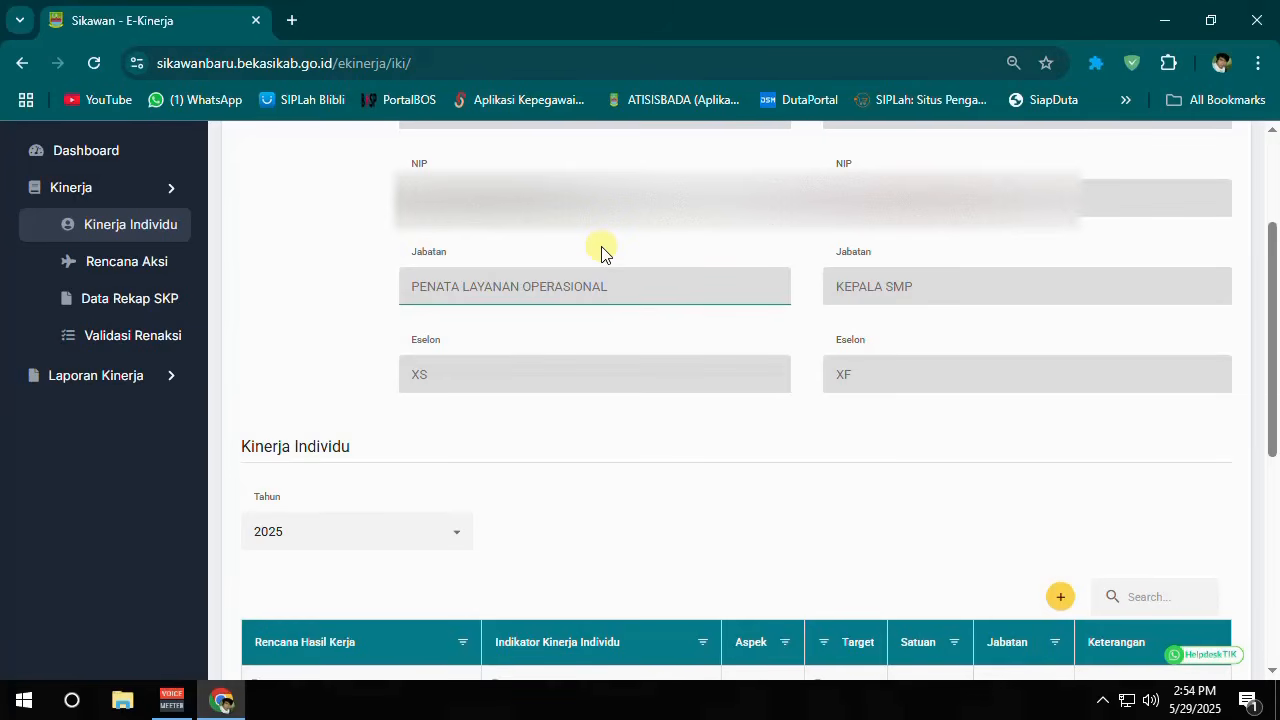
scroll(601, 281, down, 3)
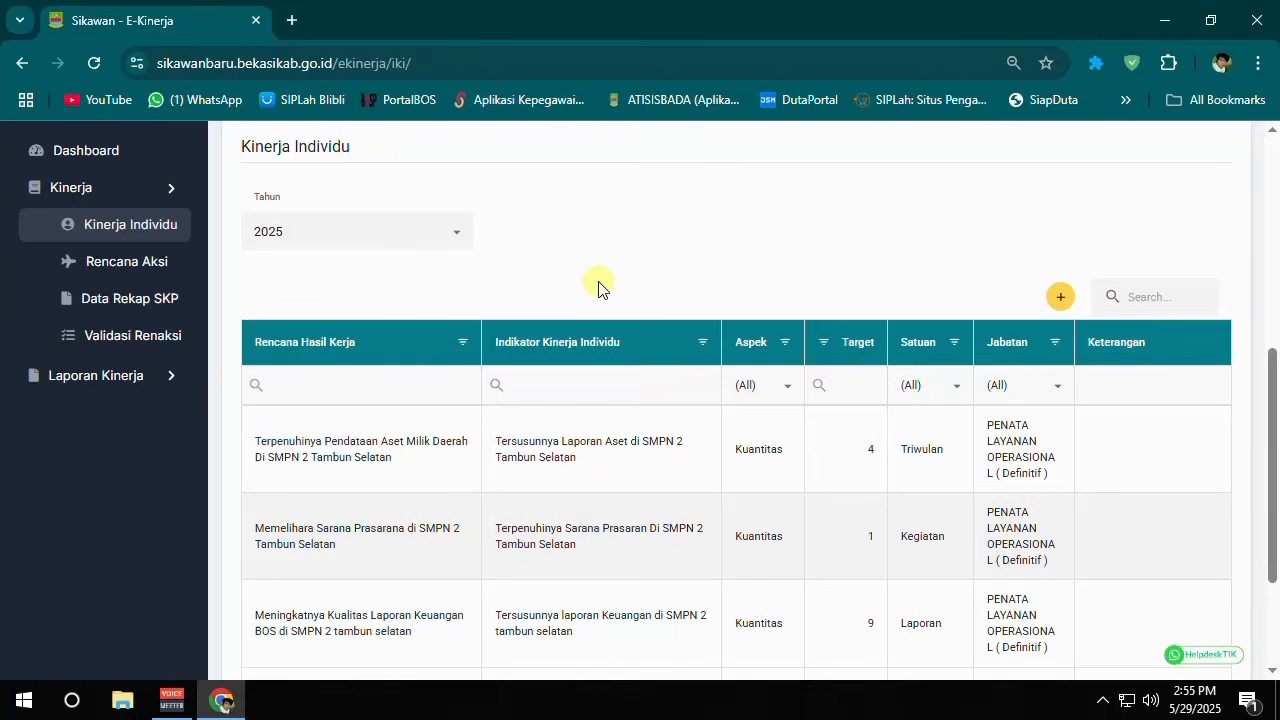
scroll(600, 287, down, 2)
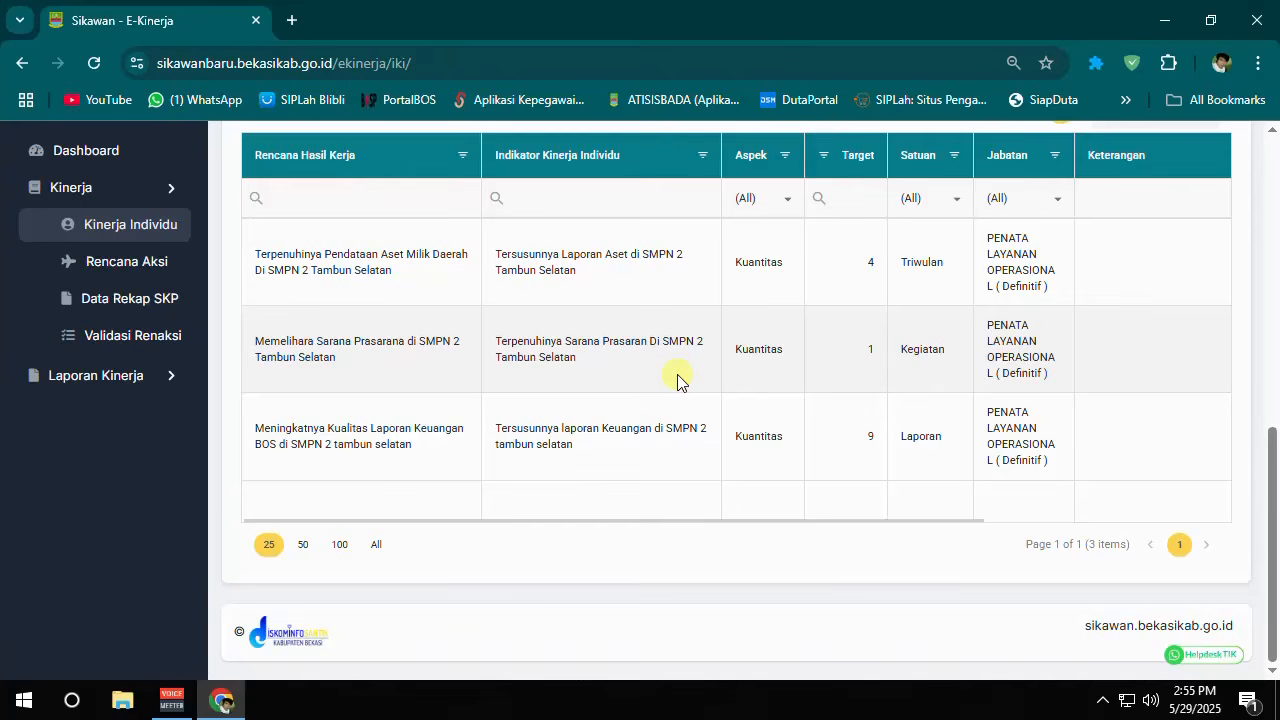
scroll(677, 381, up, 2)
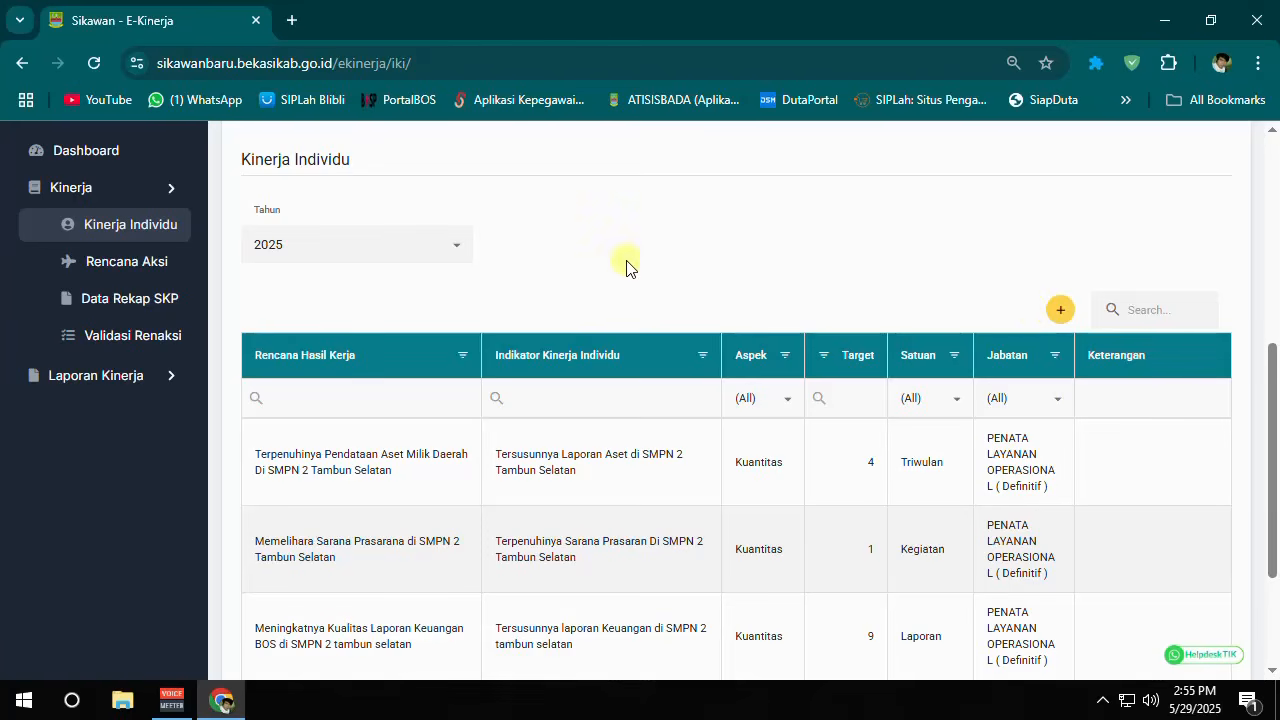
- Start a new IKI entry with leader plan "Meningkatnya kualitas tata kelola tata usaha di SMPN 2 tambun selatan", highlight its Rencana Hasil Kerja, and cancel it
click(1059, 308)
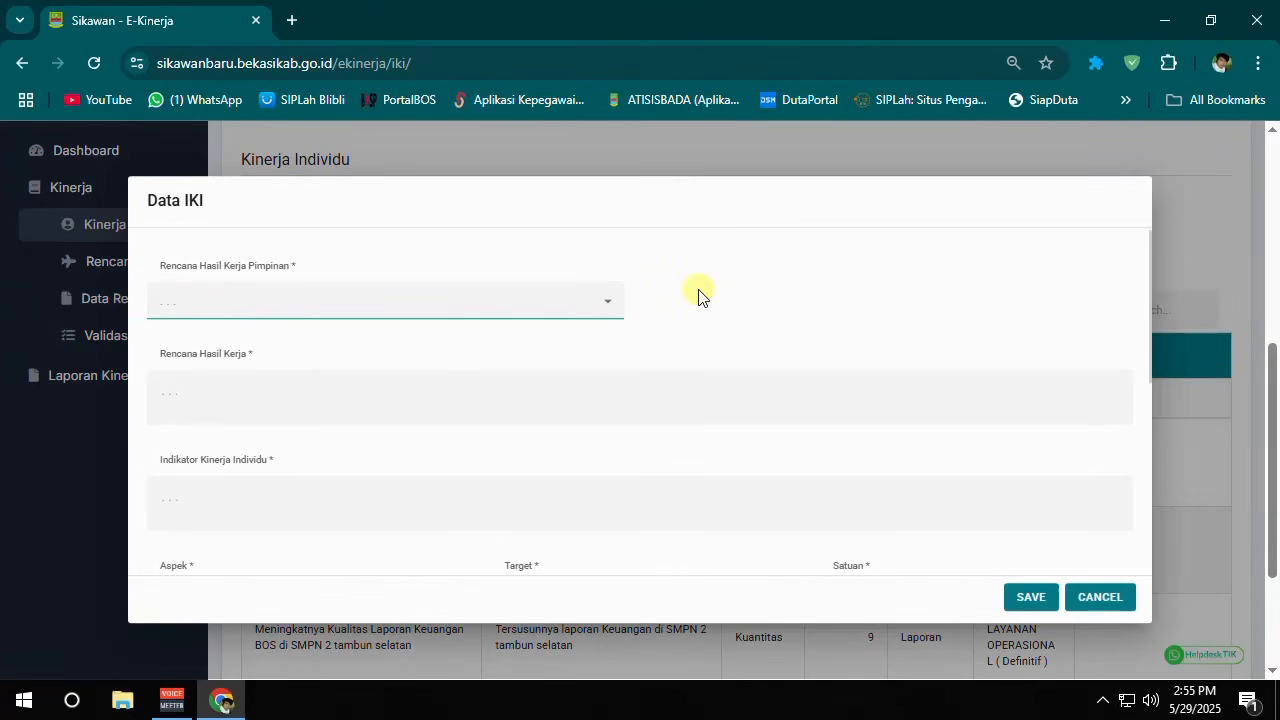
click(607, 302)
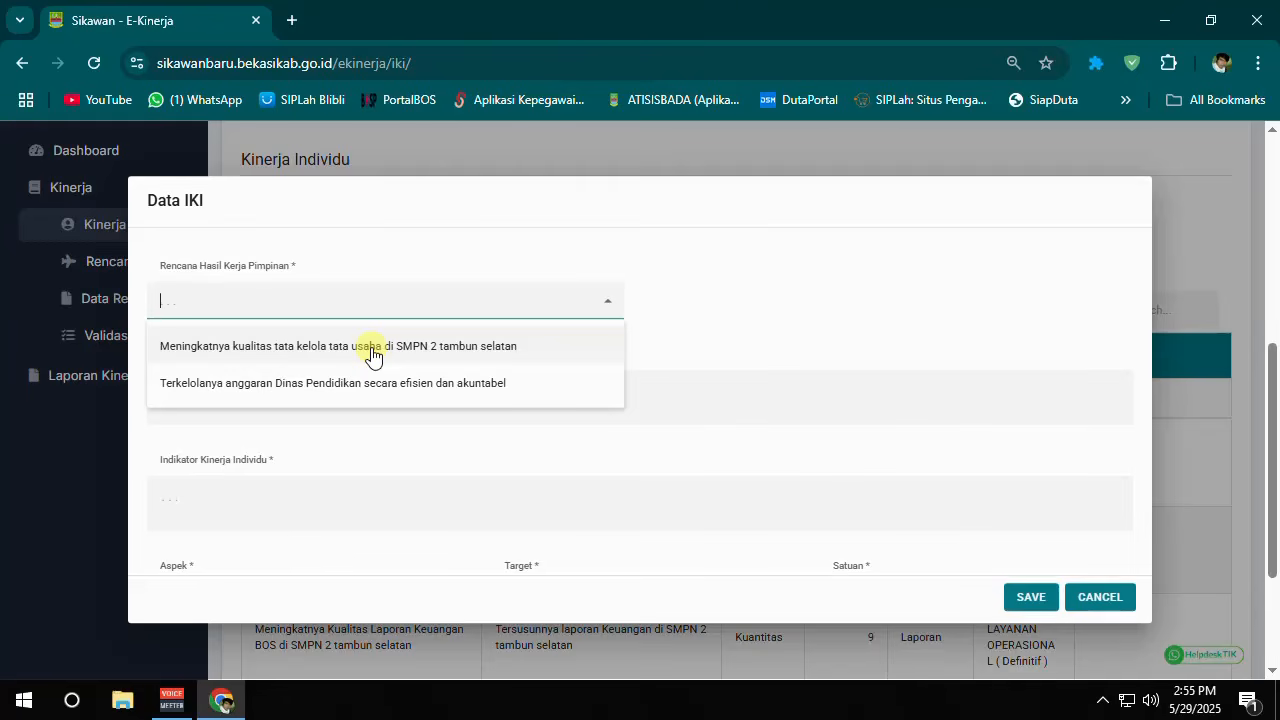
click(415, 350)
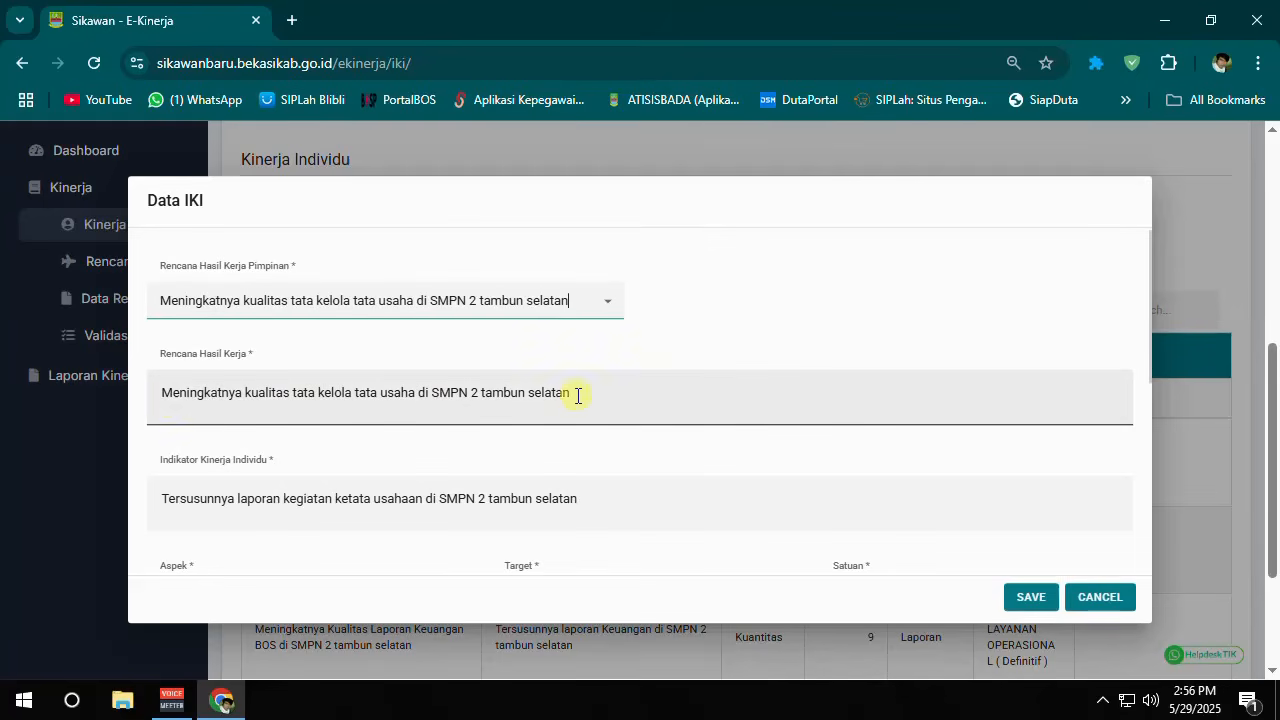
click(160, 396)
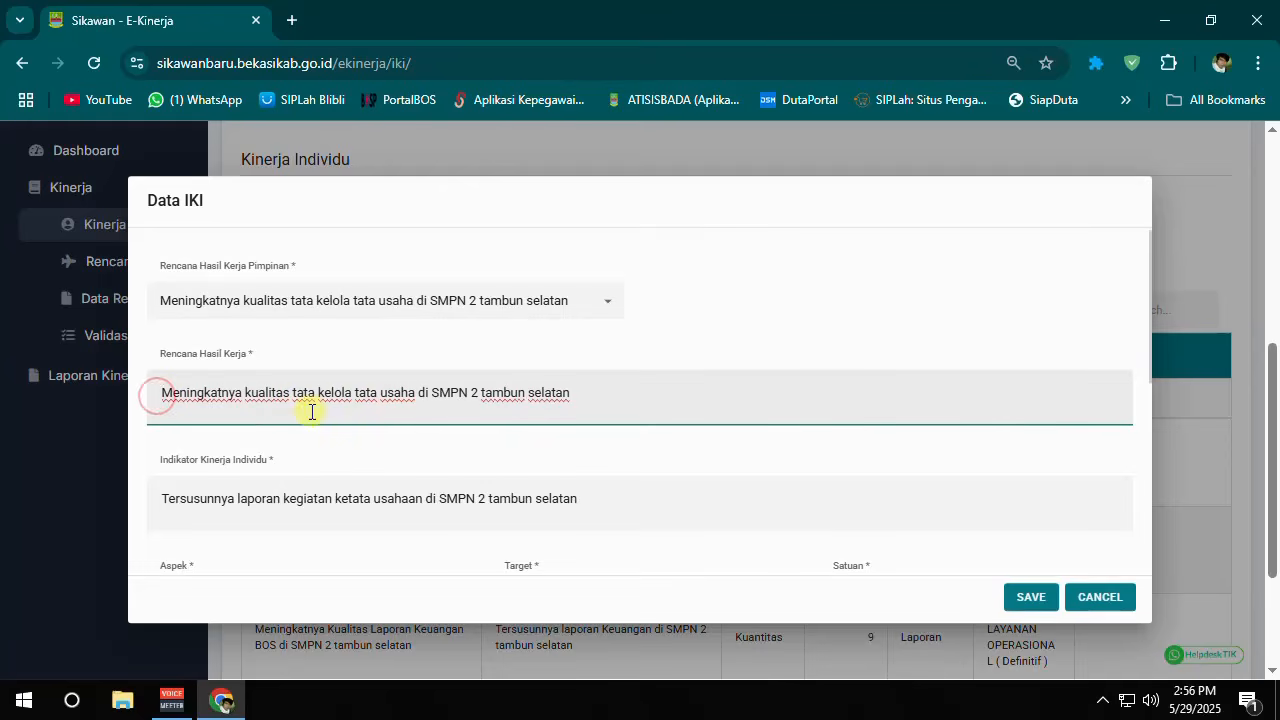
click(641, 394)
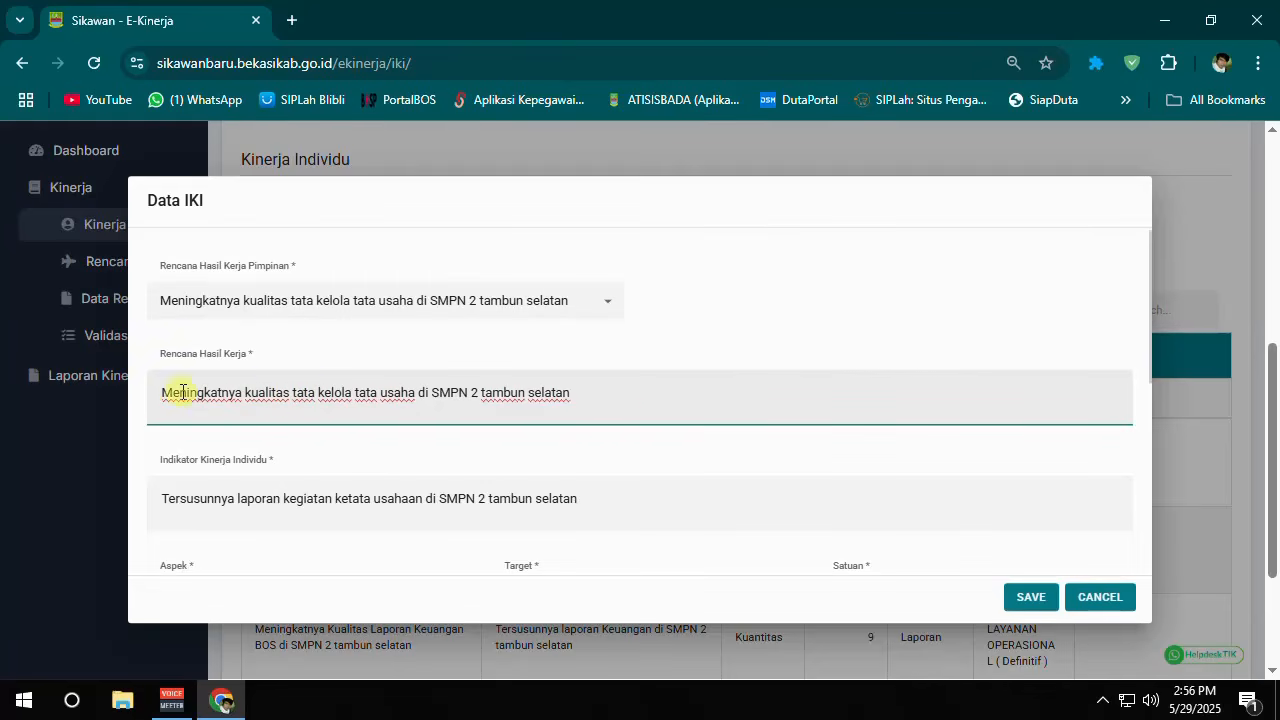
drag(157, 392, 607, 395)
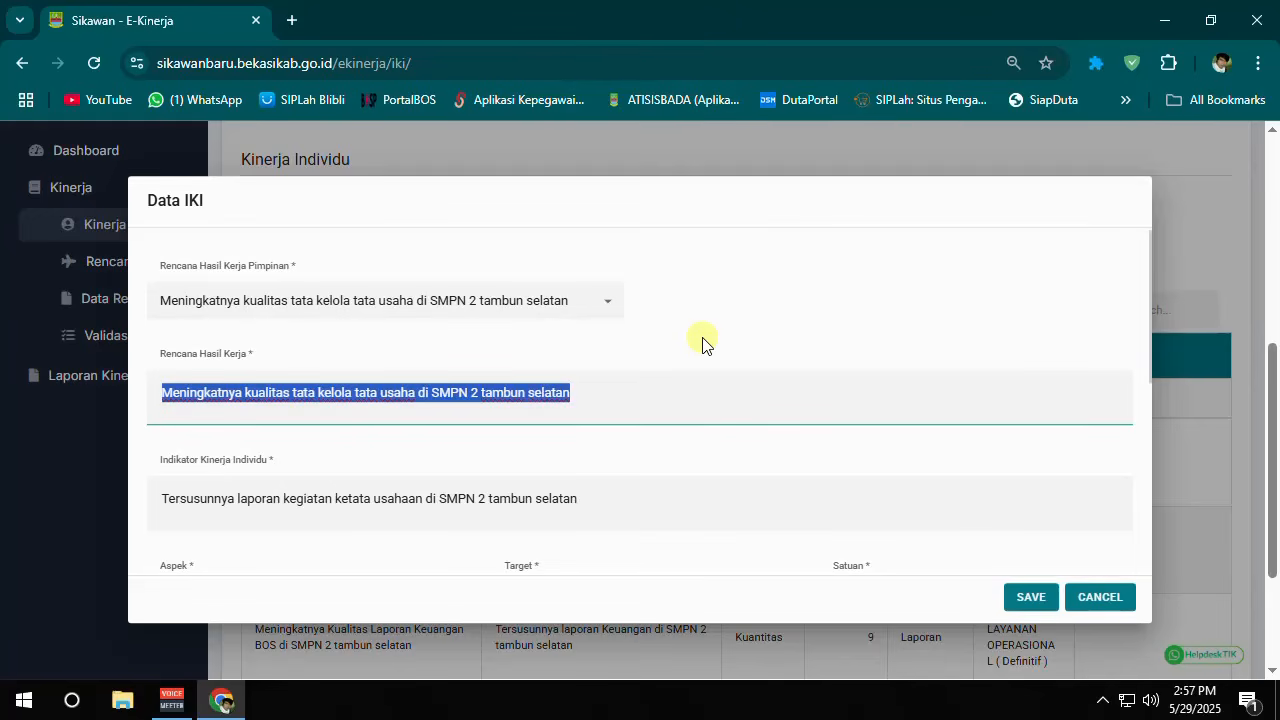
click(1090, 598)
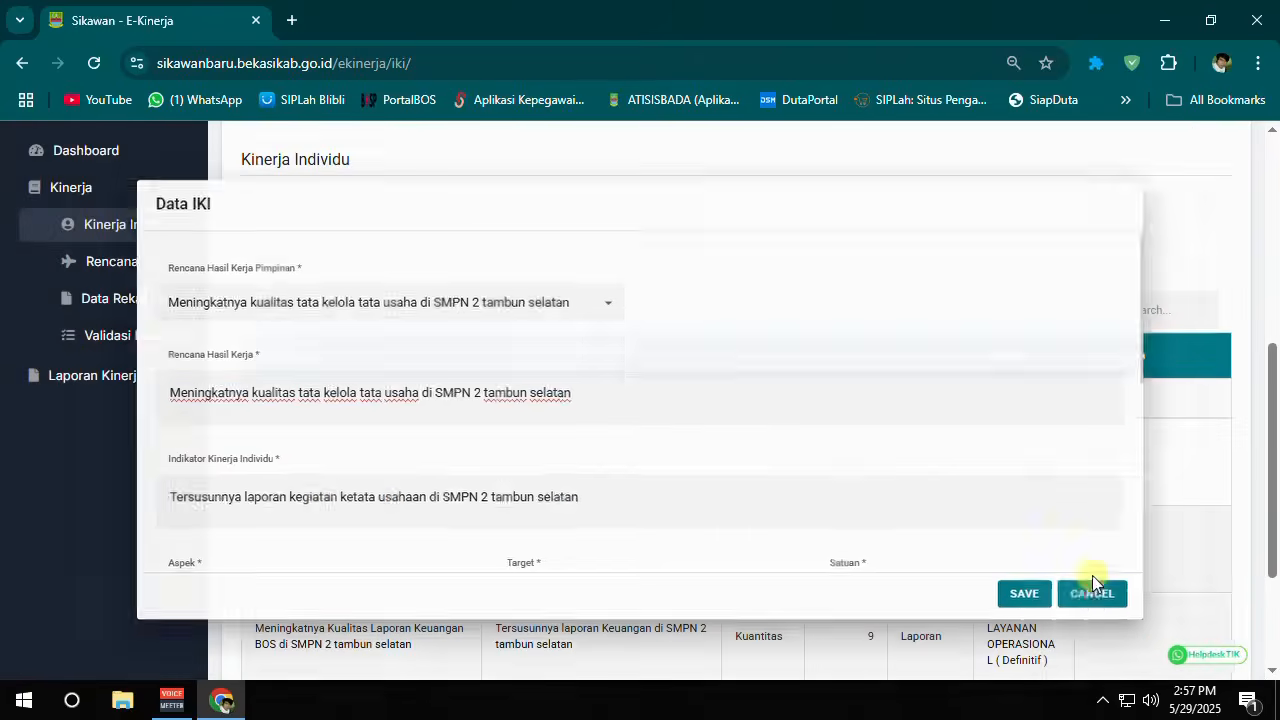
- Open the existing entry "Meningkatnya Kualitas Laporan Keuangan BOS di SMPN 2 tambun selatan" for editing
scroll(590, 410, down, 2)
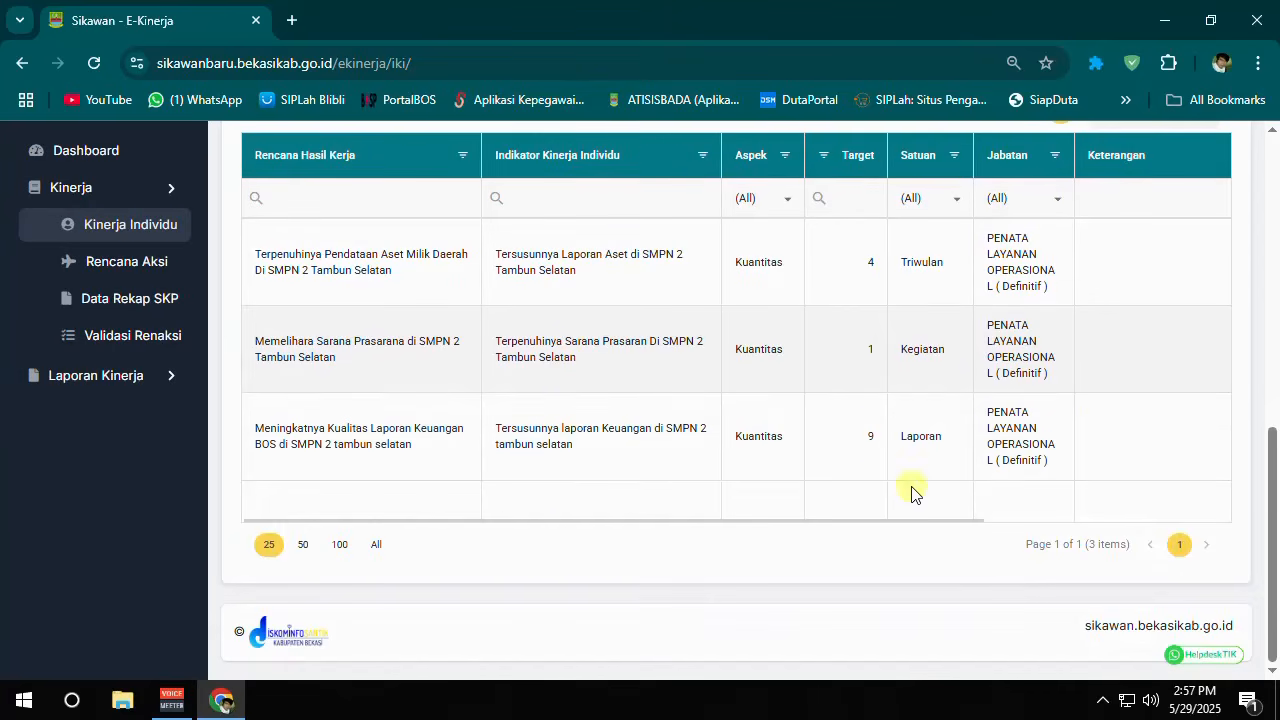
drag(530, 519, 911, 520)
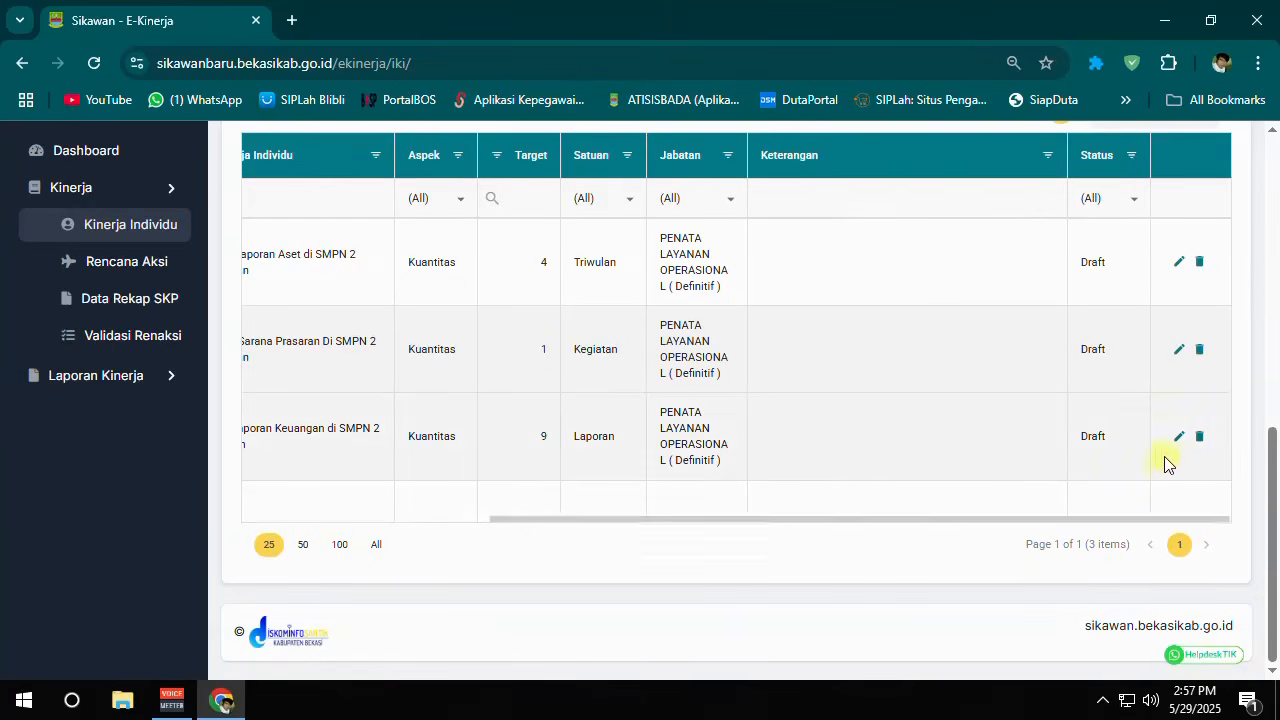
click(1180, 438)
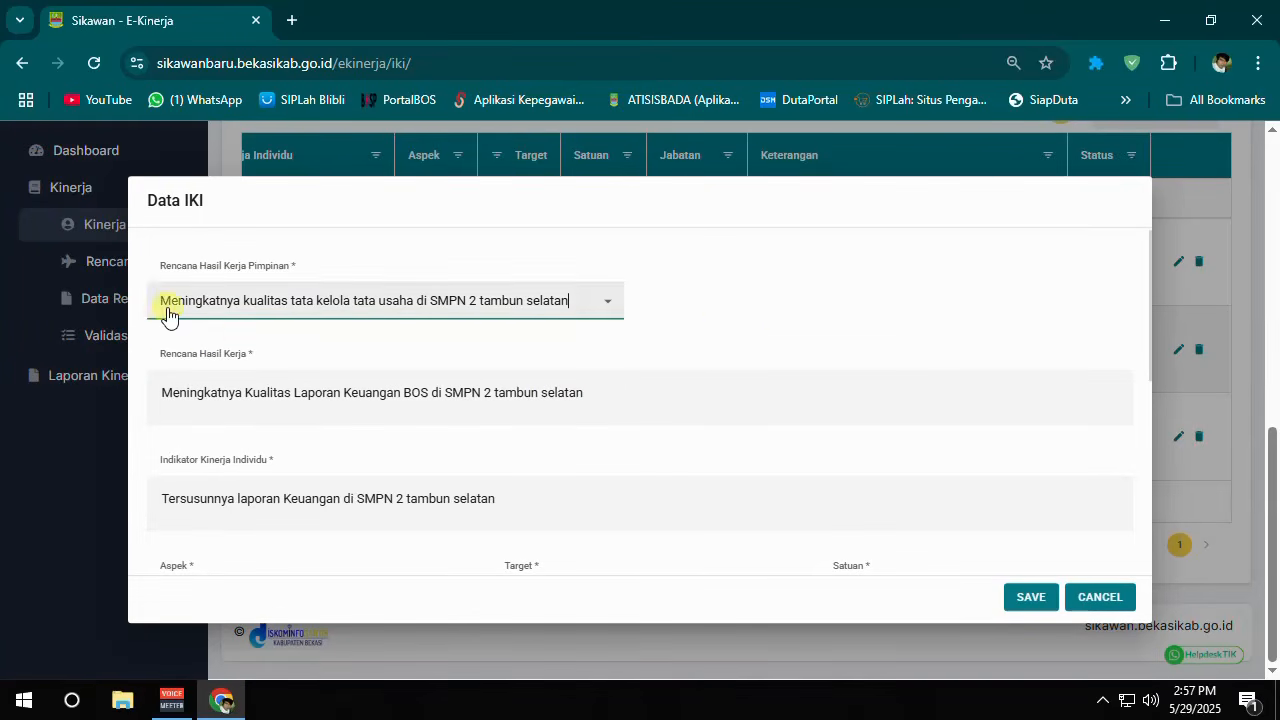
click(305, 318)
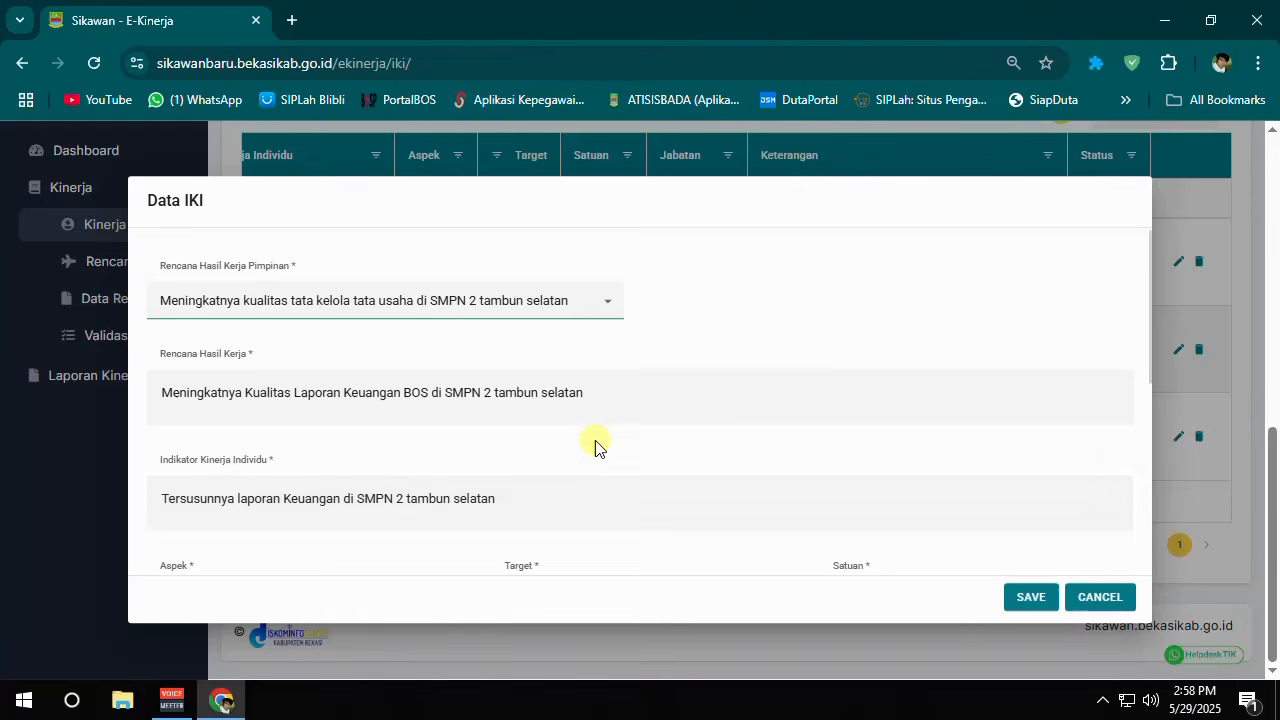
- Check the entry's Aspek options and Target field, and choose Laporan as the Satuan
scroll(594, 443, down, 2)
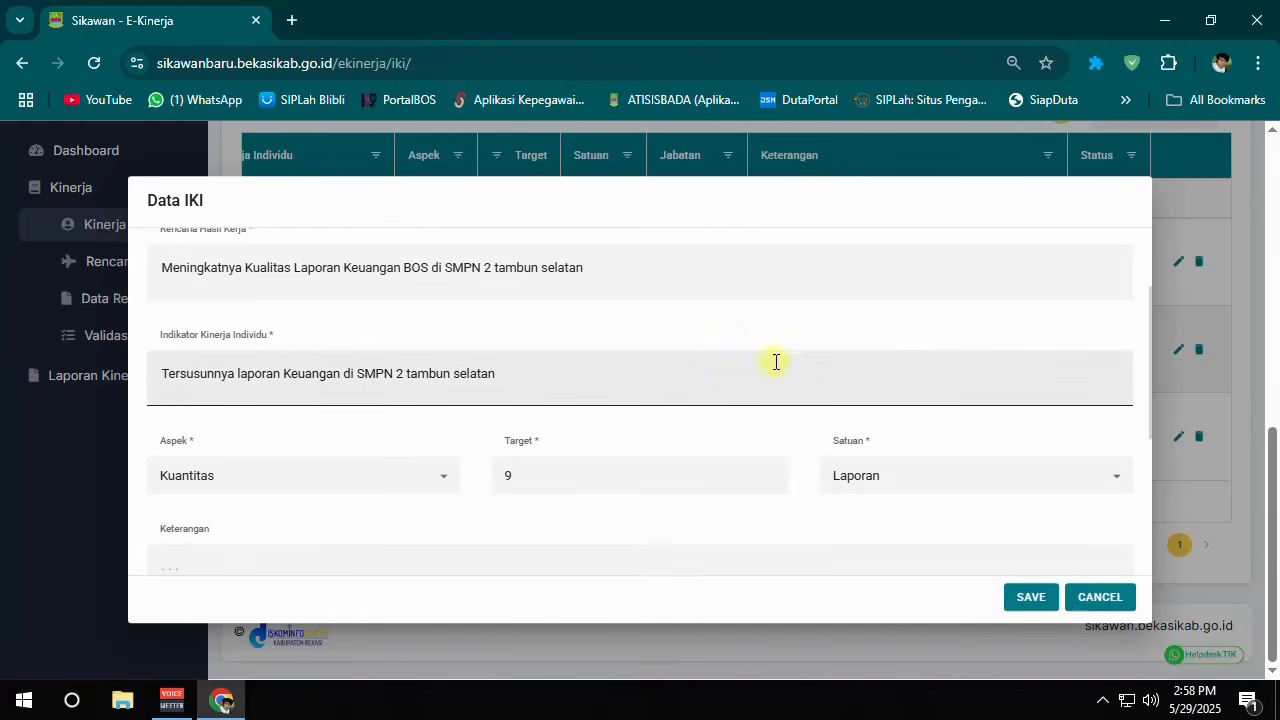
scroll(702, 374, down, 2)
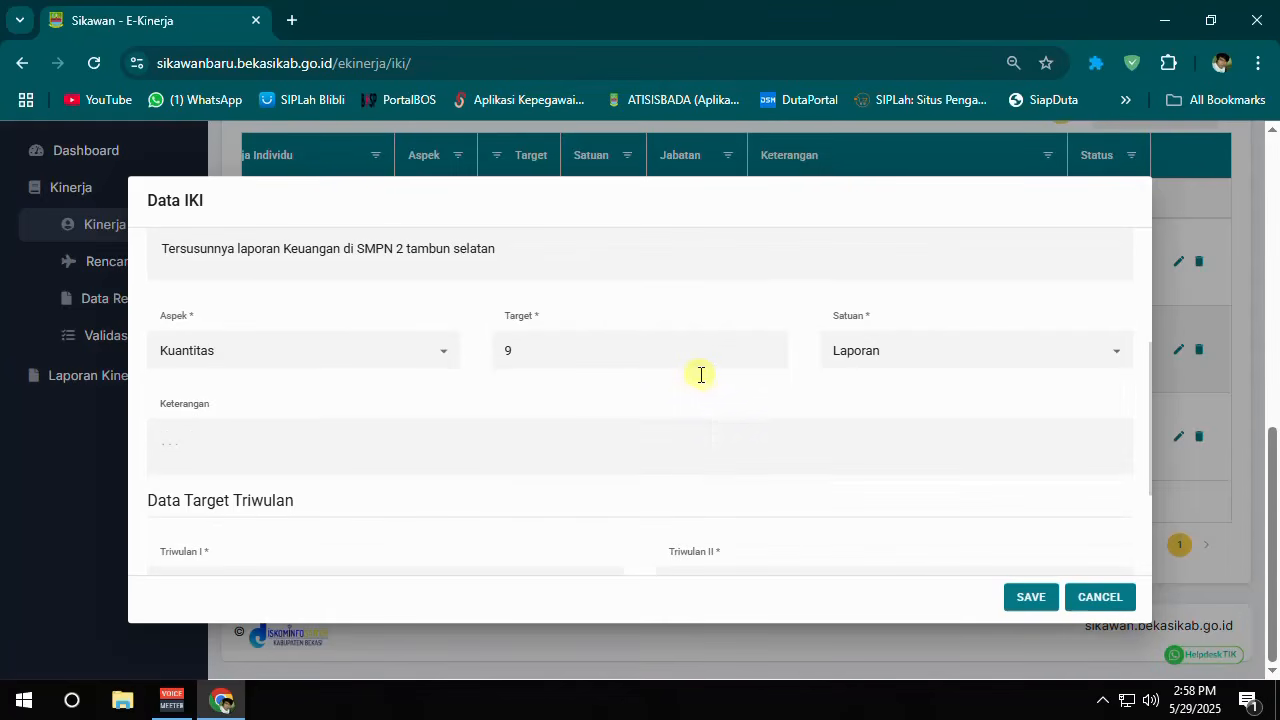
click(446, 361)
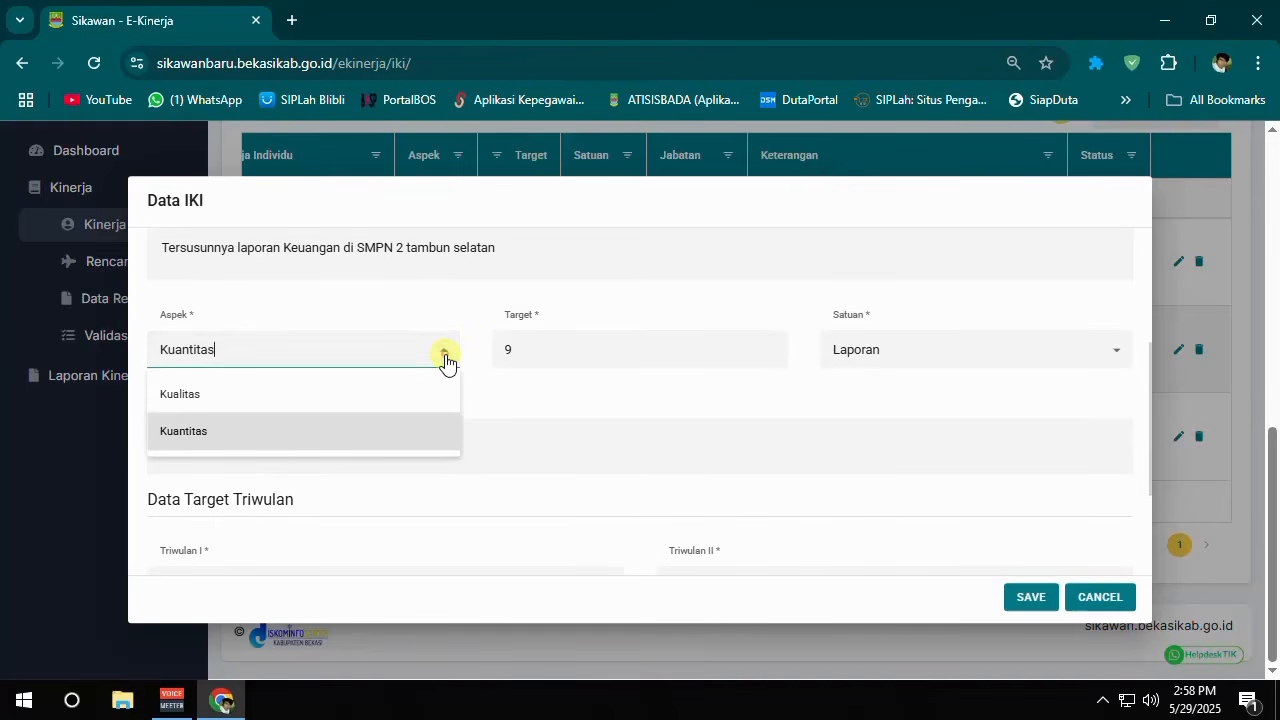
click(446, 361)
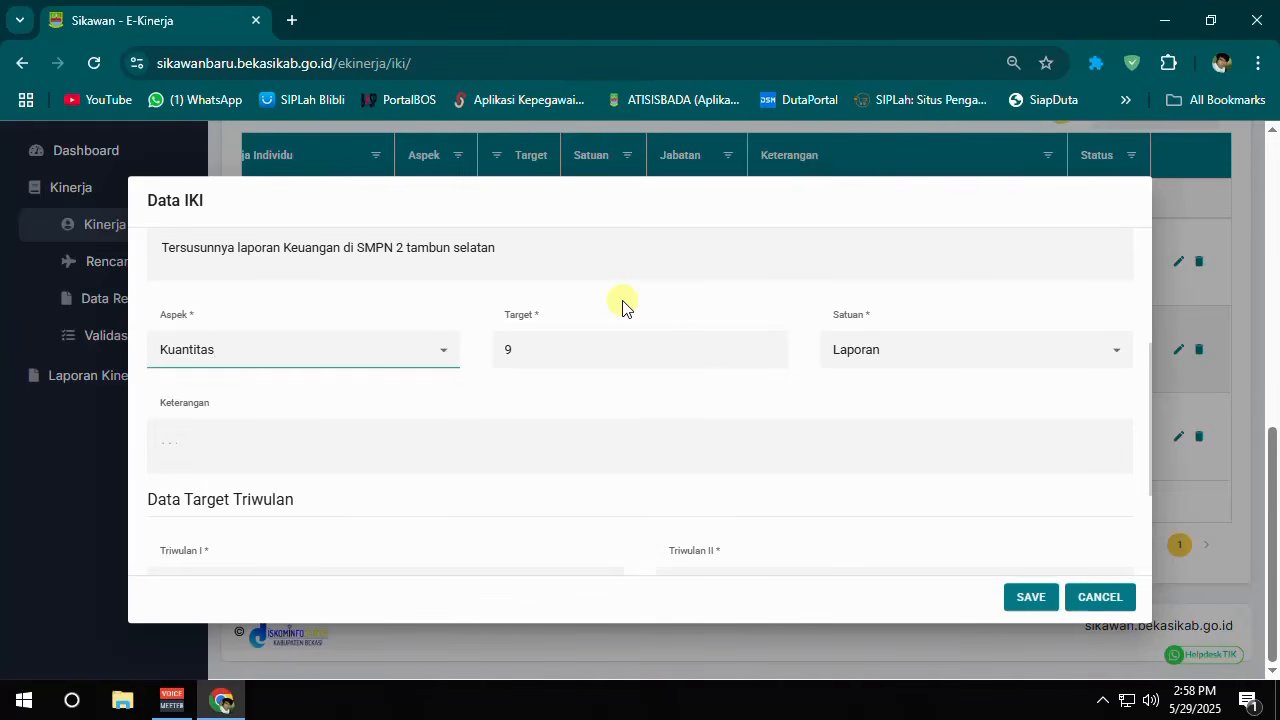
click(618, 352)
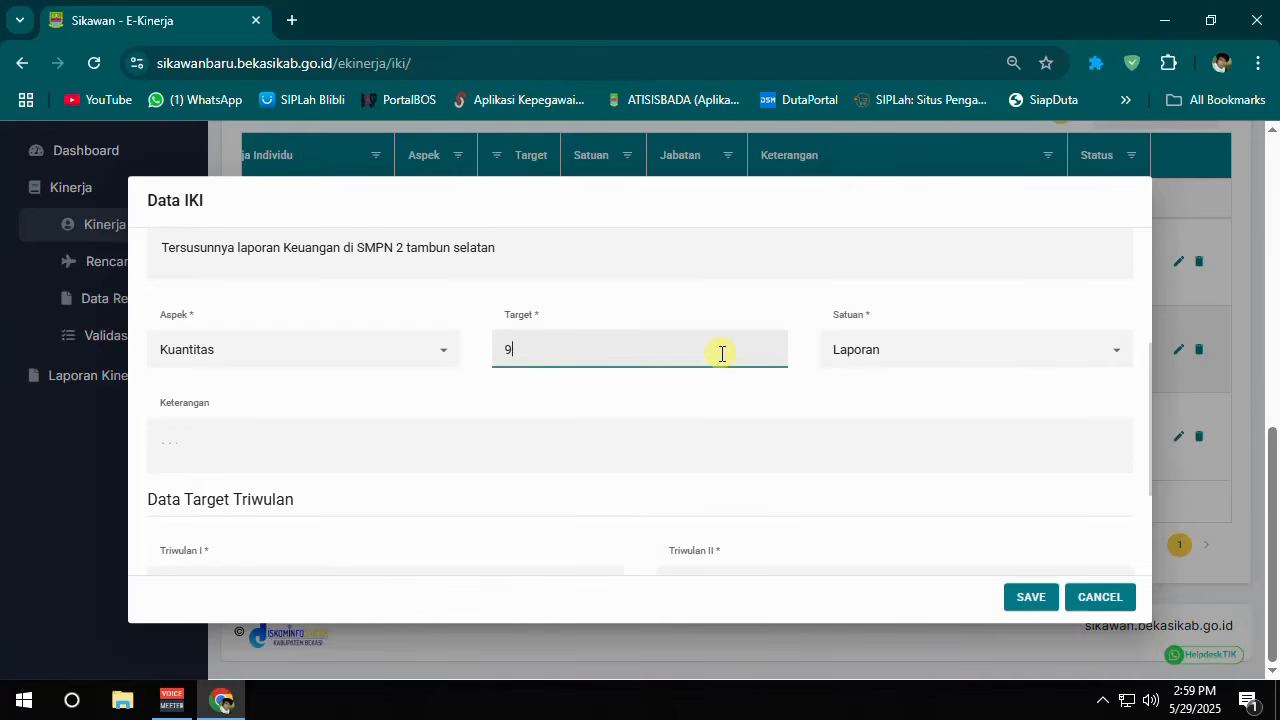
click(938, 361)
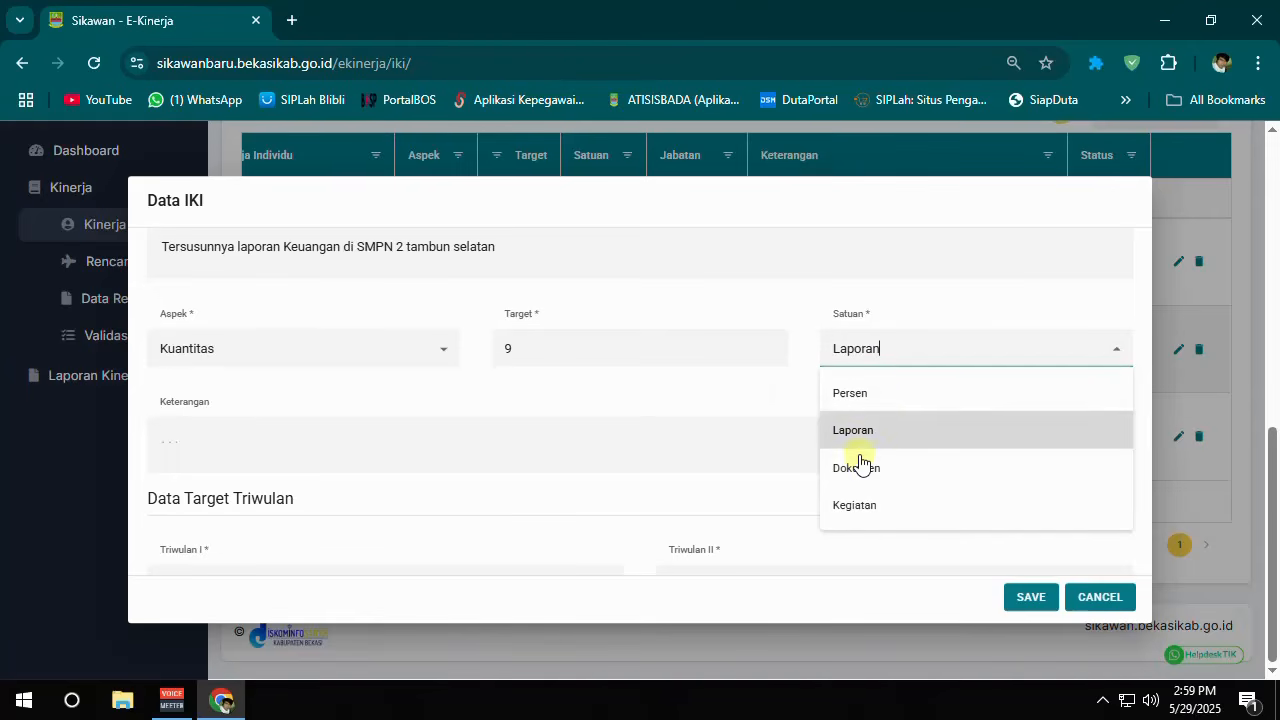
click(920, 352)
click(920, 352)
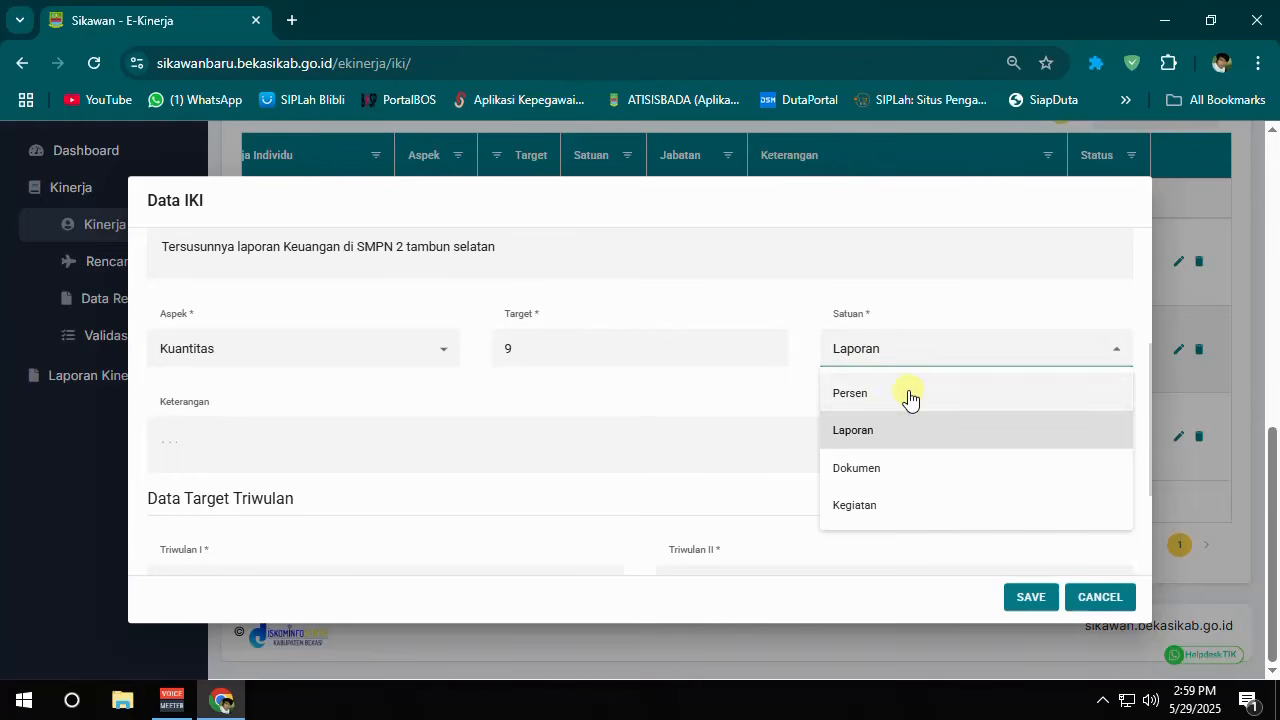
click(901, 432)
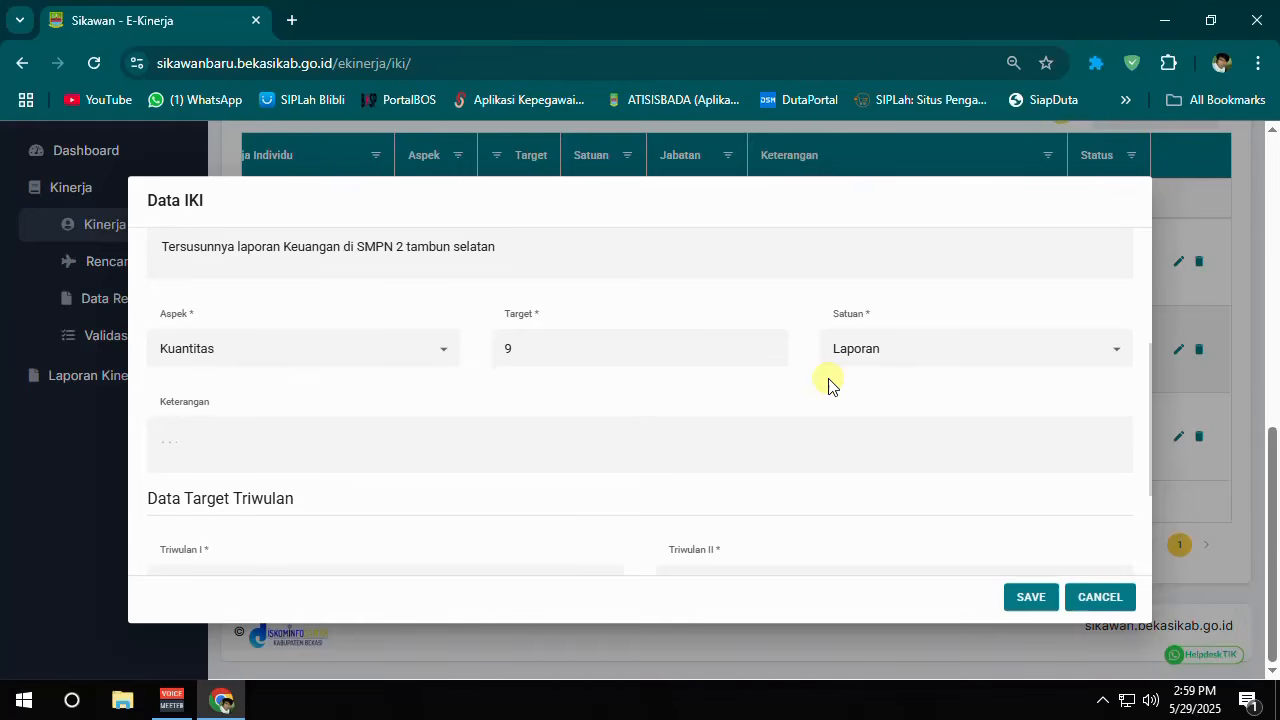
- Examine the entry's Keterangan field and the four quarterly targets under Data Target Triwulan
scroll(828, 387, down, 1)
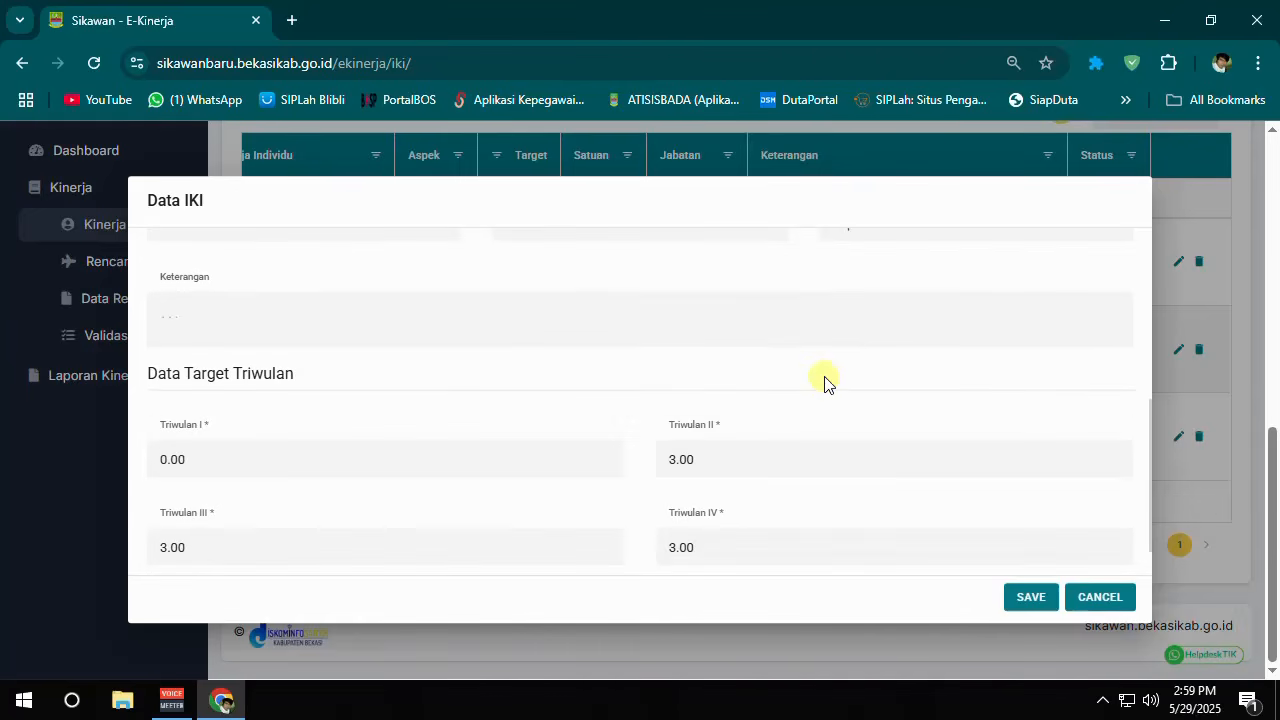
scroll(824, 382, up, 1)
click(387, 451)
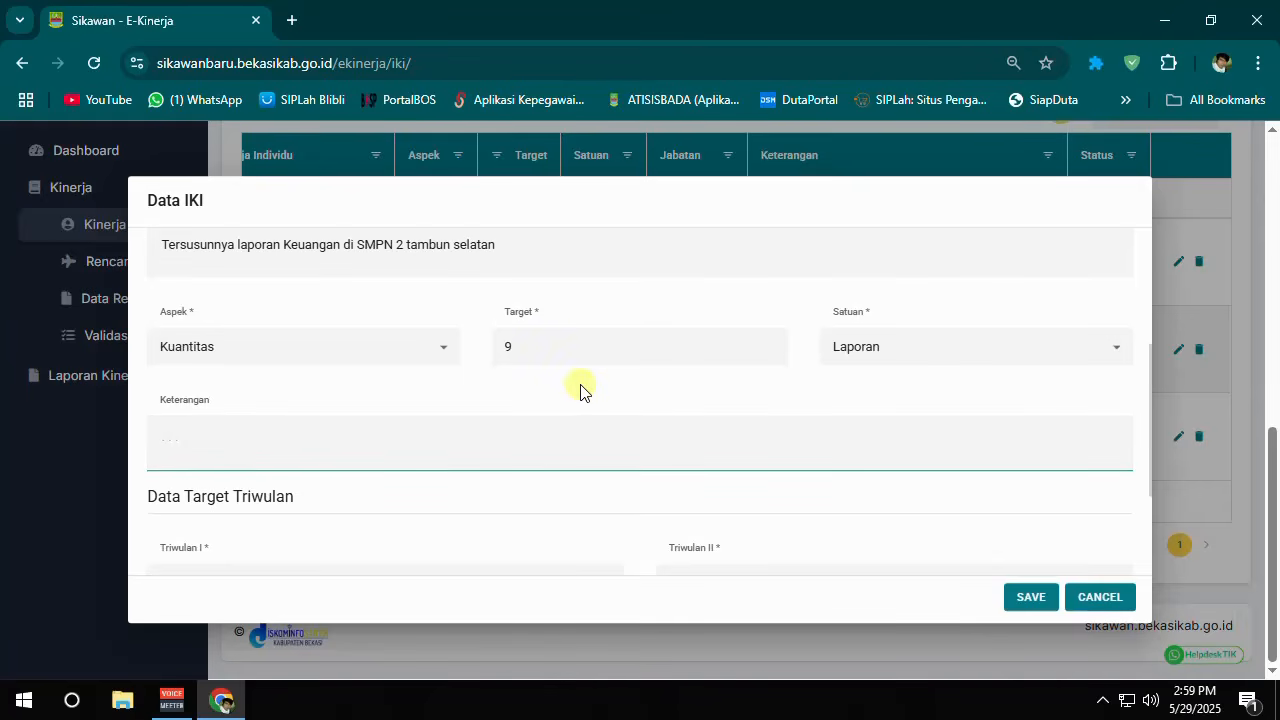
scroll(580, 390, down, 2)
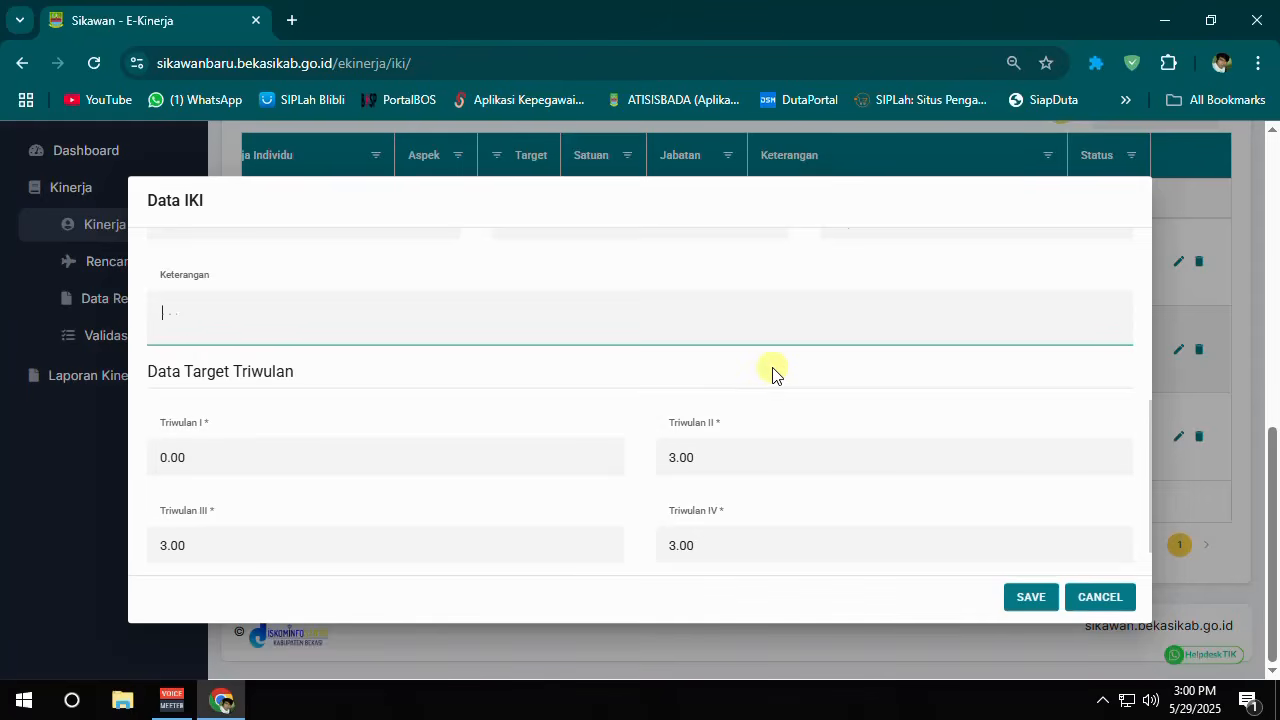
scroll(772, 371, down, 1)
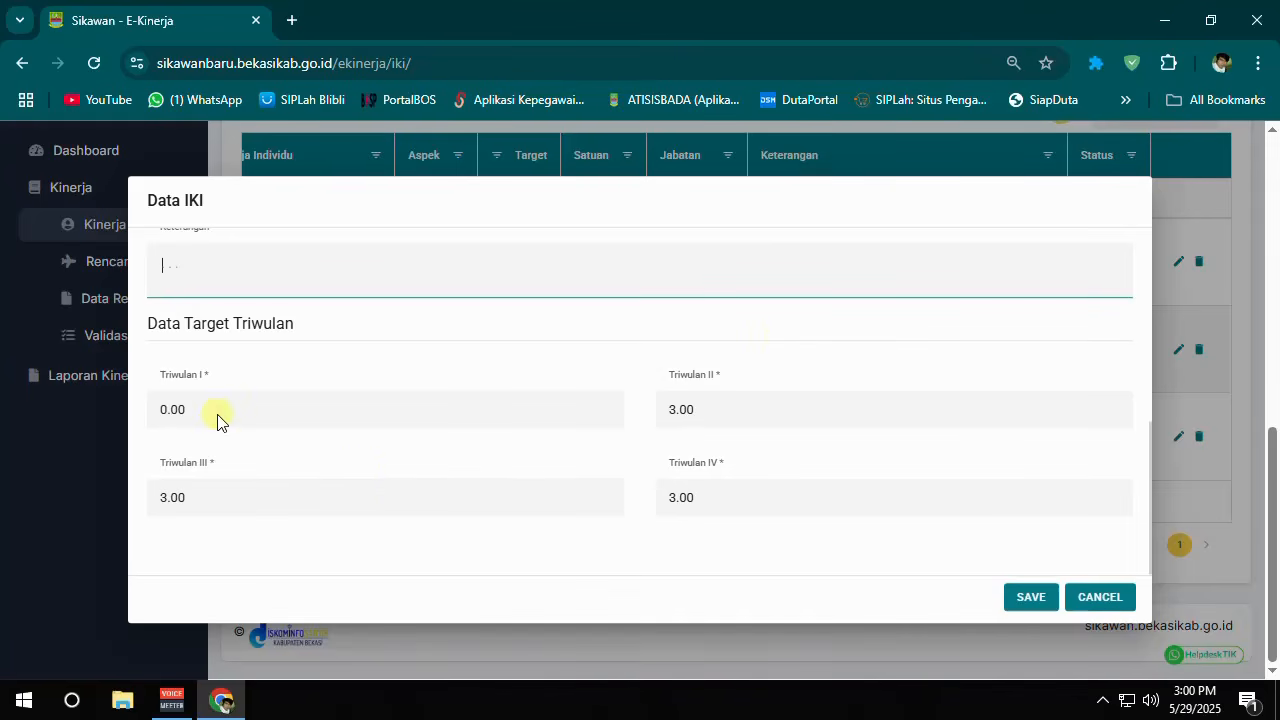
- Check the four quarterly targets under Data Target Triwulan and save the IKI entry
click(259, 418)
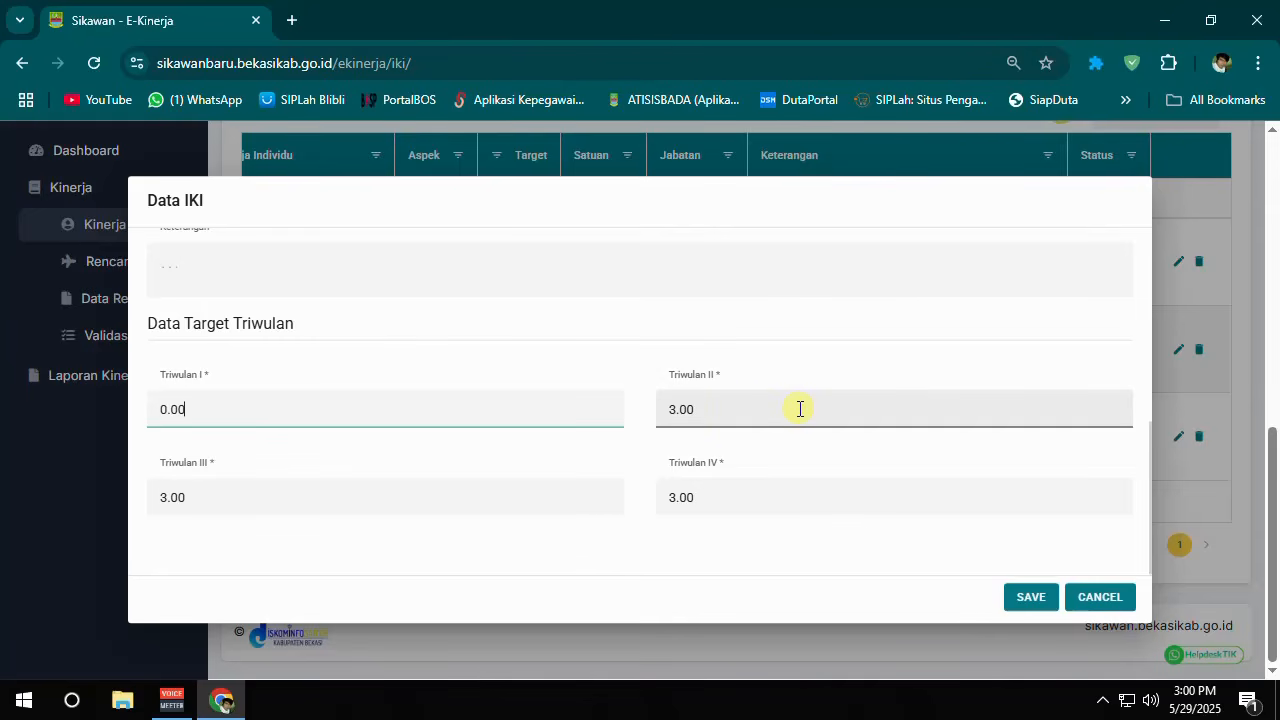
click(760, 410)
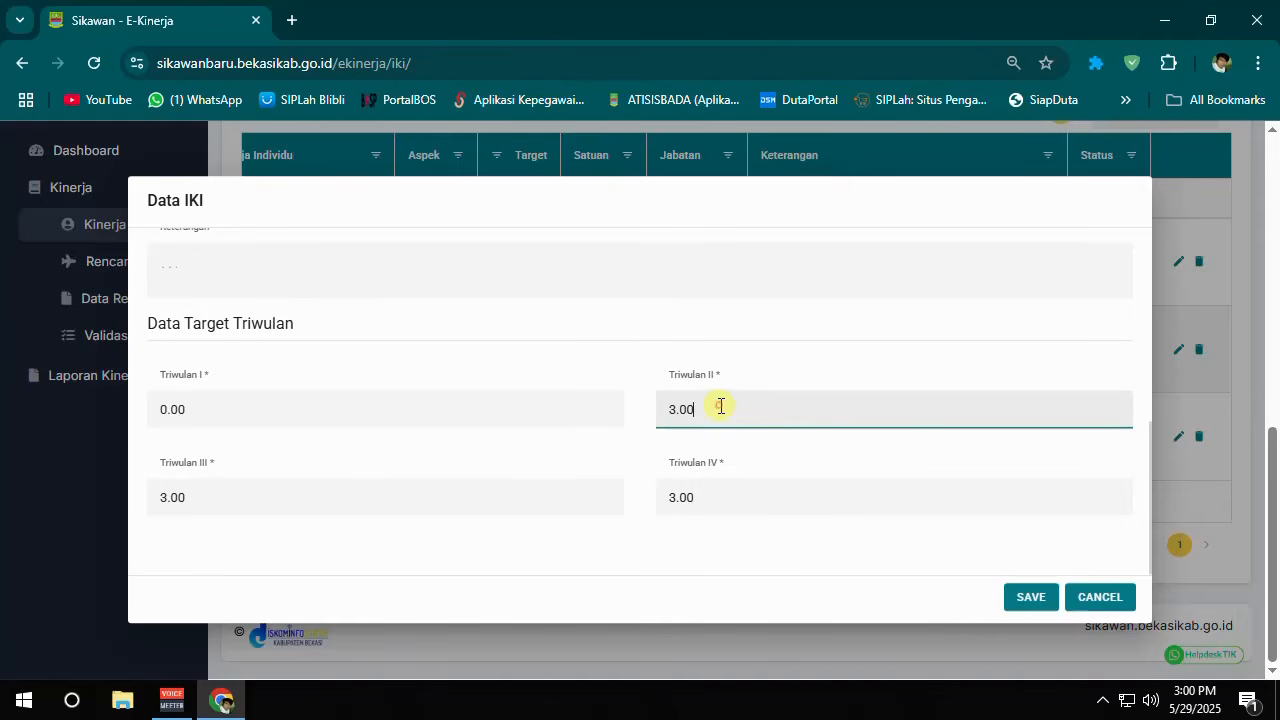
click(720, 405)
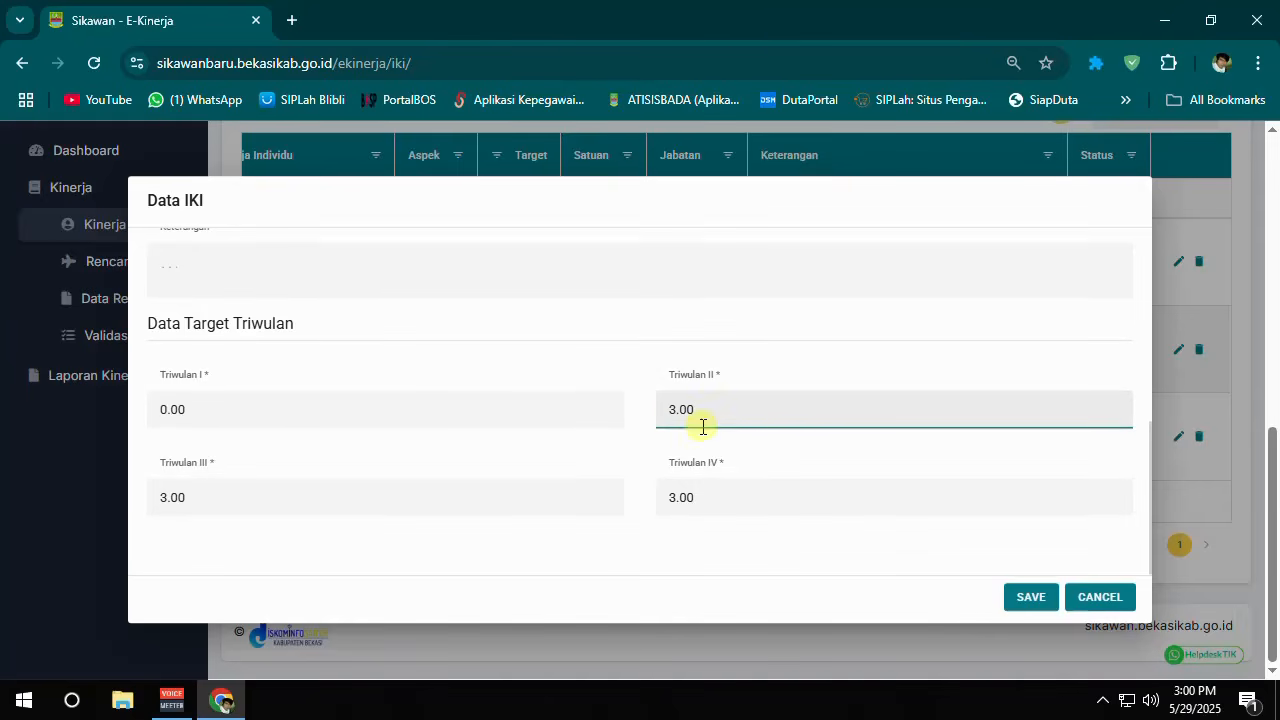
click(342, 493)
click(707, 500)
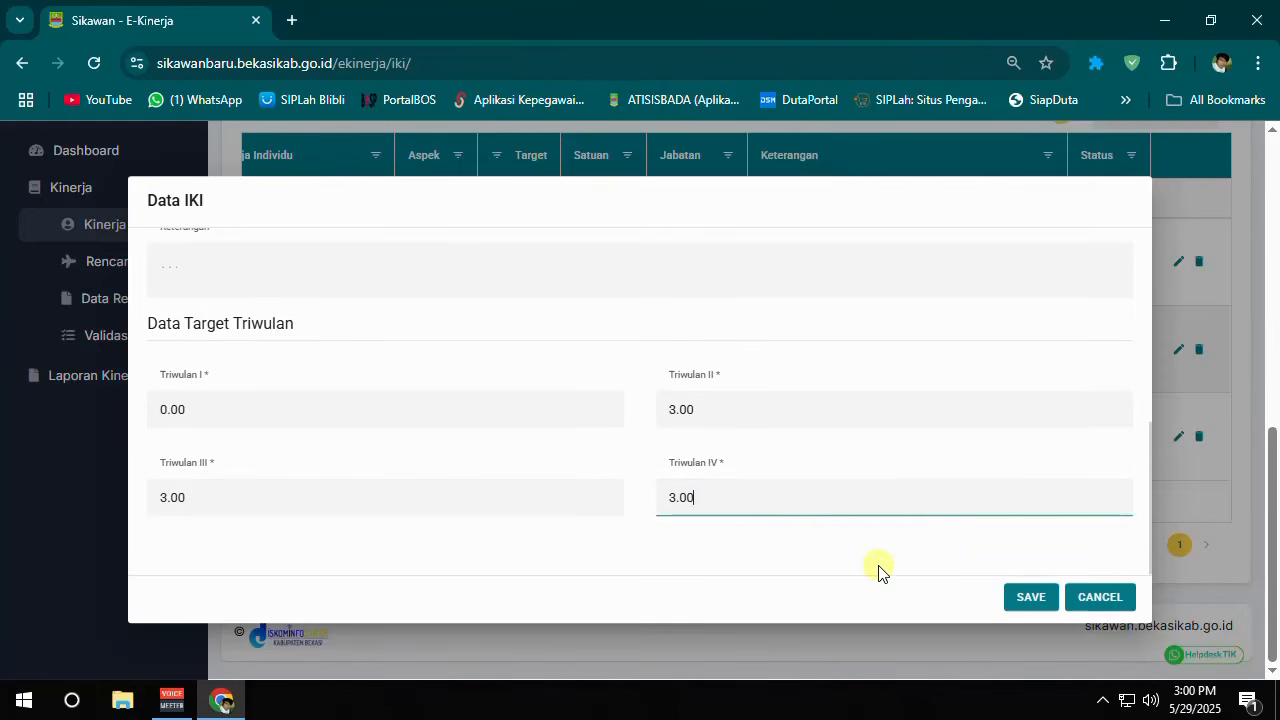
click(1007, 603)
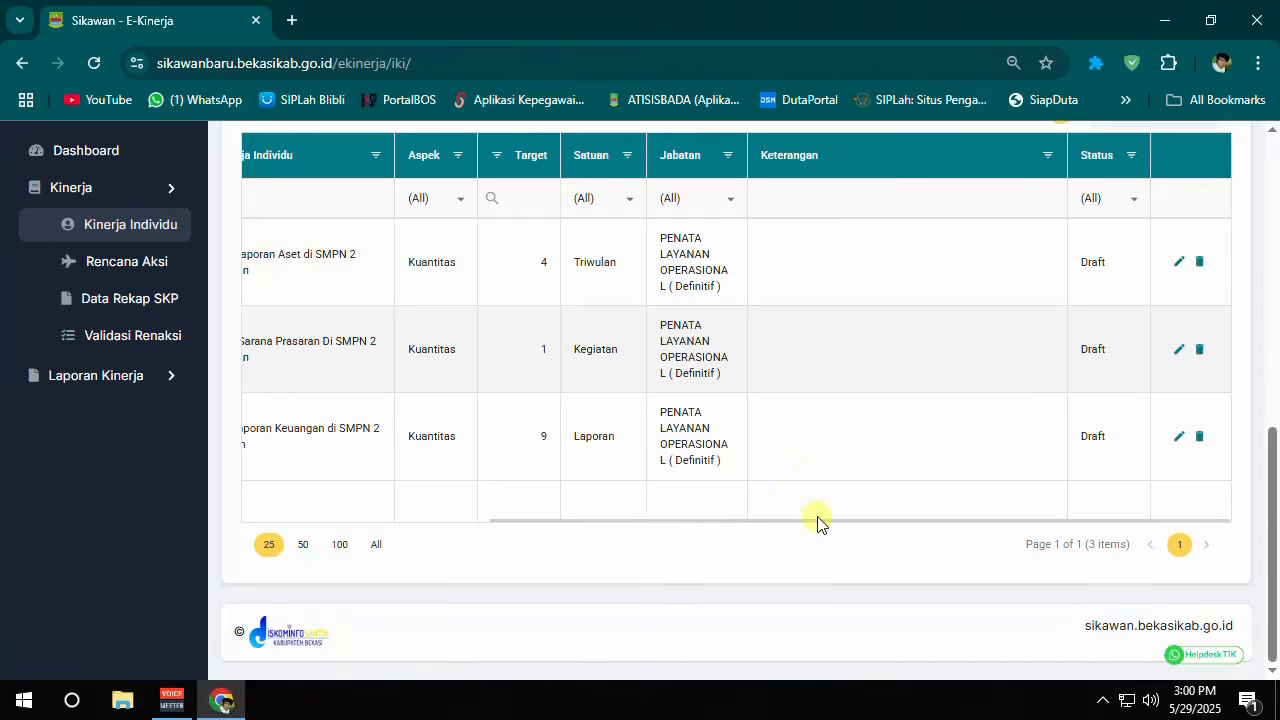
- Open the entry "Memelihara Sarana Prasarana di SMPN 2 Tambun Selatan", check its quarterly targets, and cancel without saving
drag(808, 519, 494, 520)
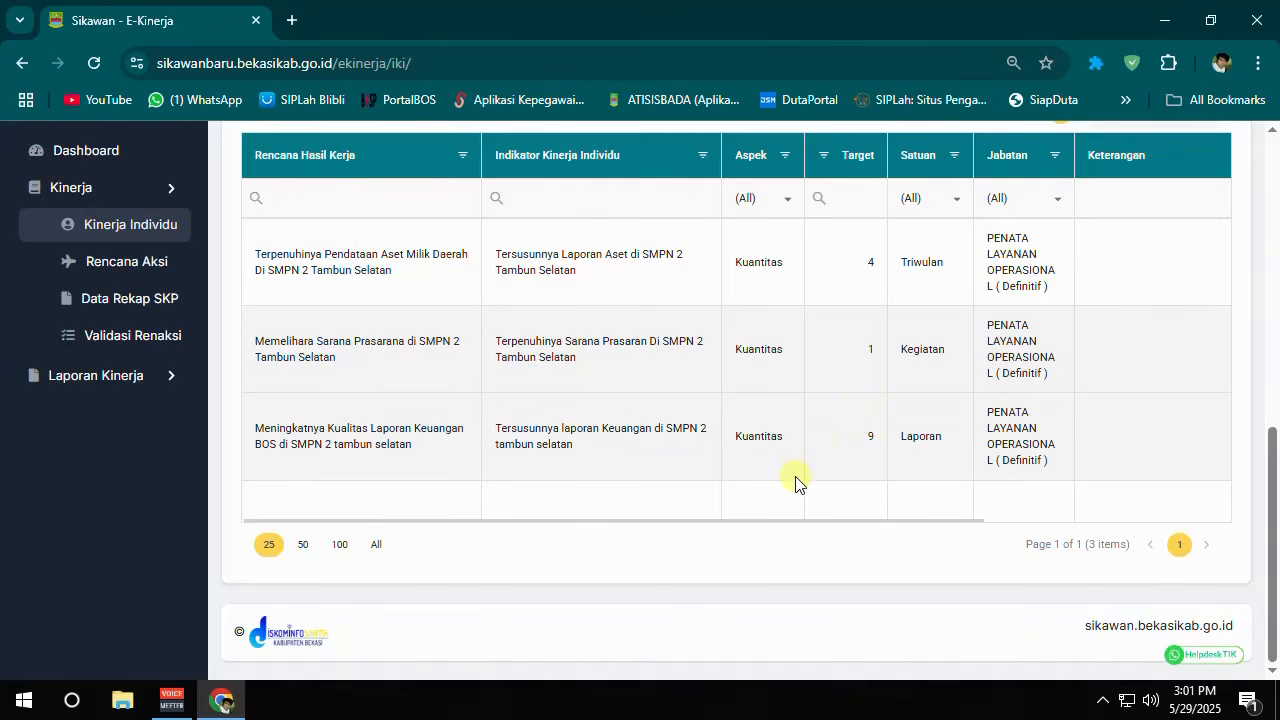
drag(766, 528, 731, 526)
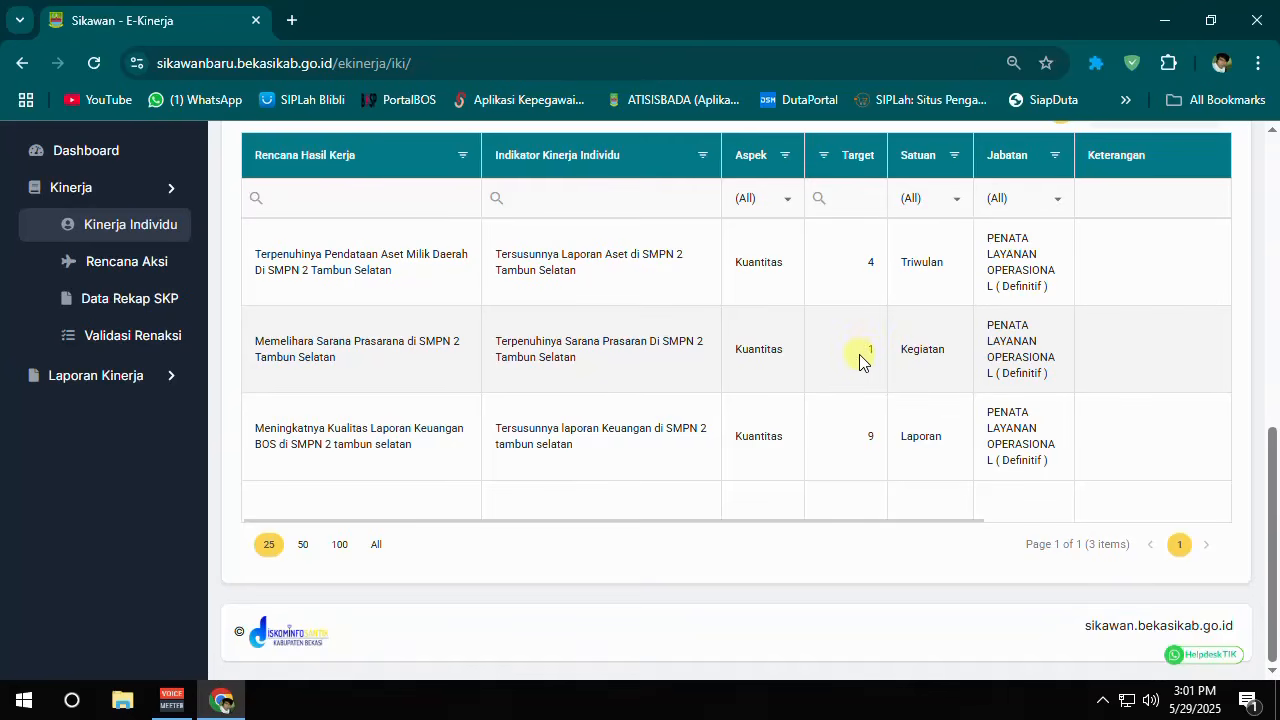
drag(848, 521, 1094, 494)
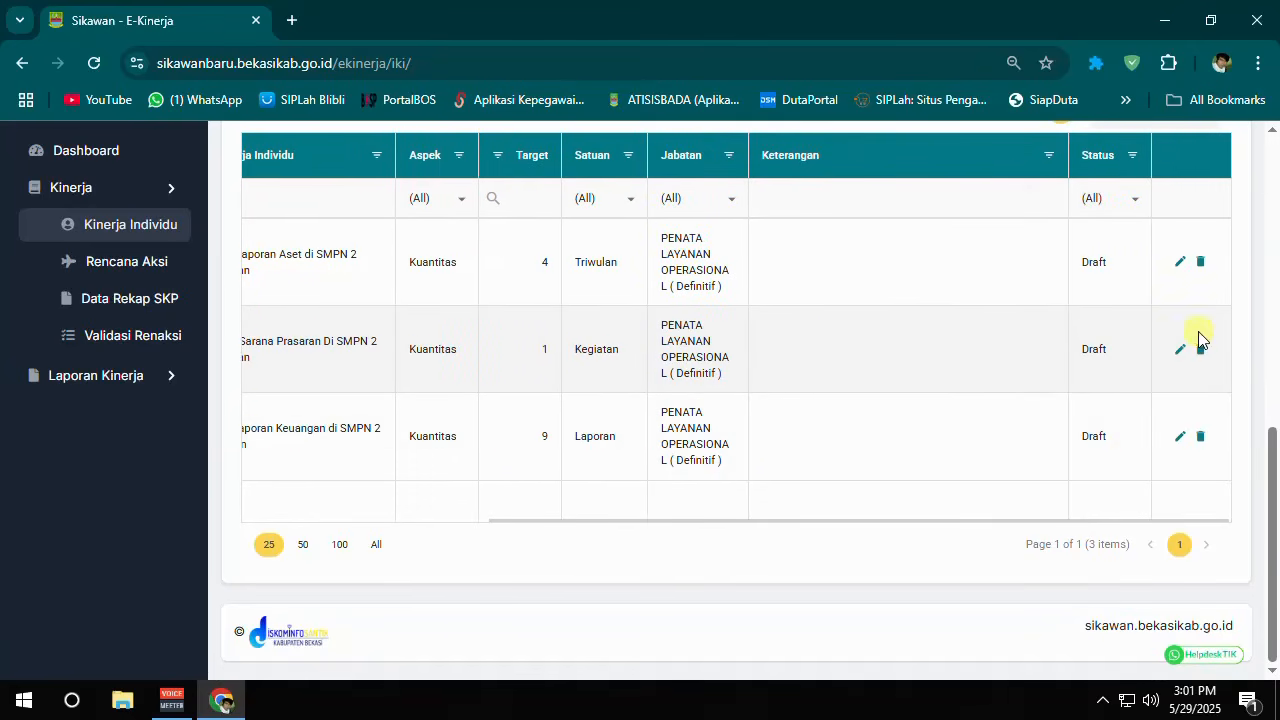
click(1180, 349)
scroll(694, 463, down, 5)
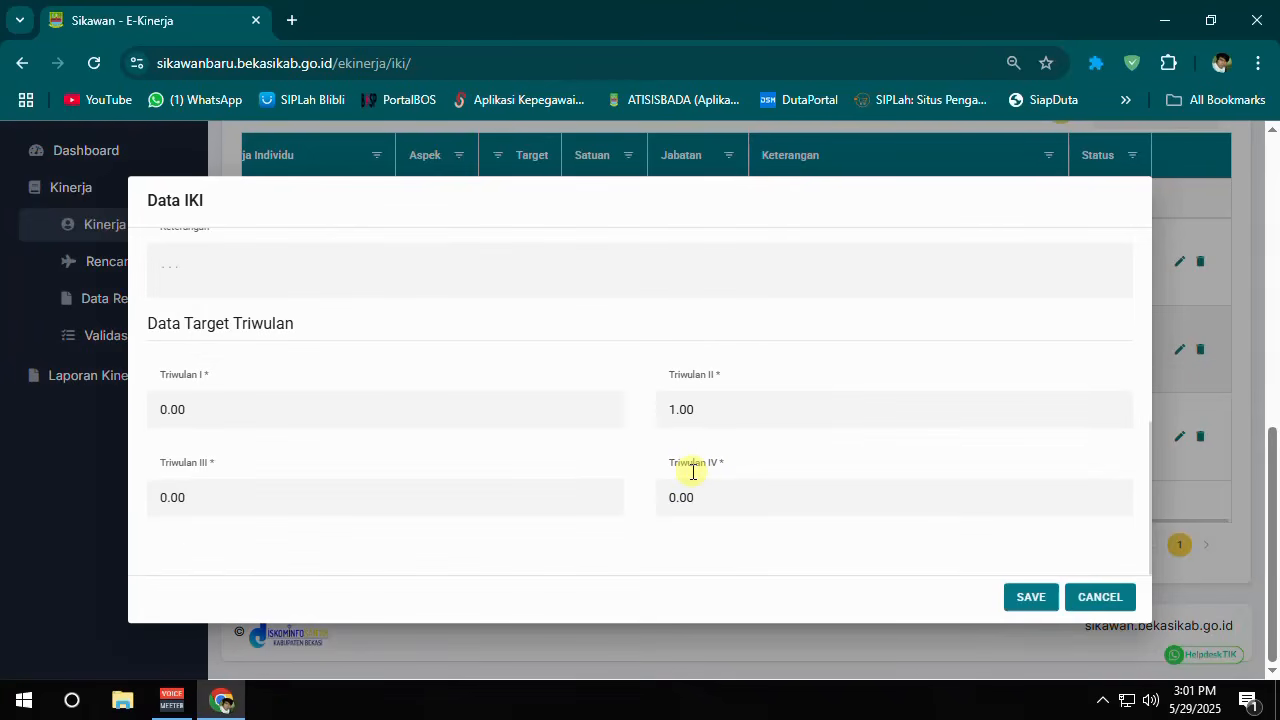
click(1097, 598)
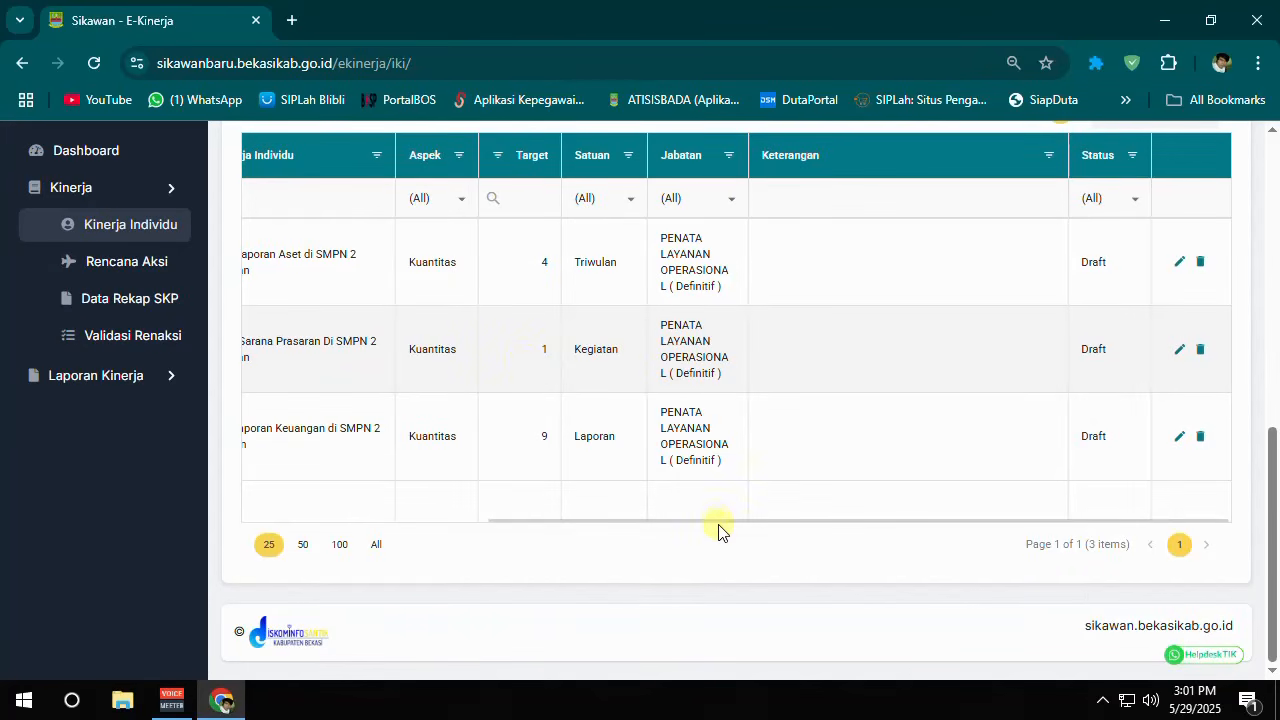
- Compare the Indikator Kinerja Individu texts and targets of the Sarana Prasarana and Laporan Keuangan entries in the list
mouse_move(718, 525)
drag(718, 525, 469, 526)
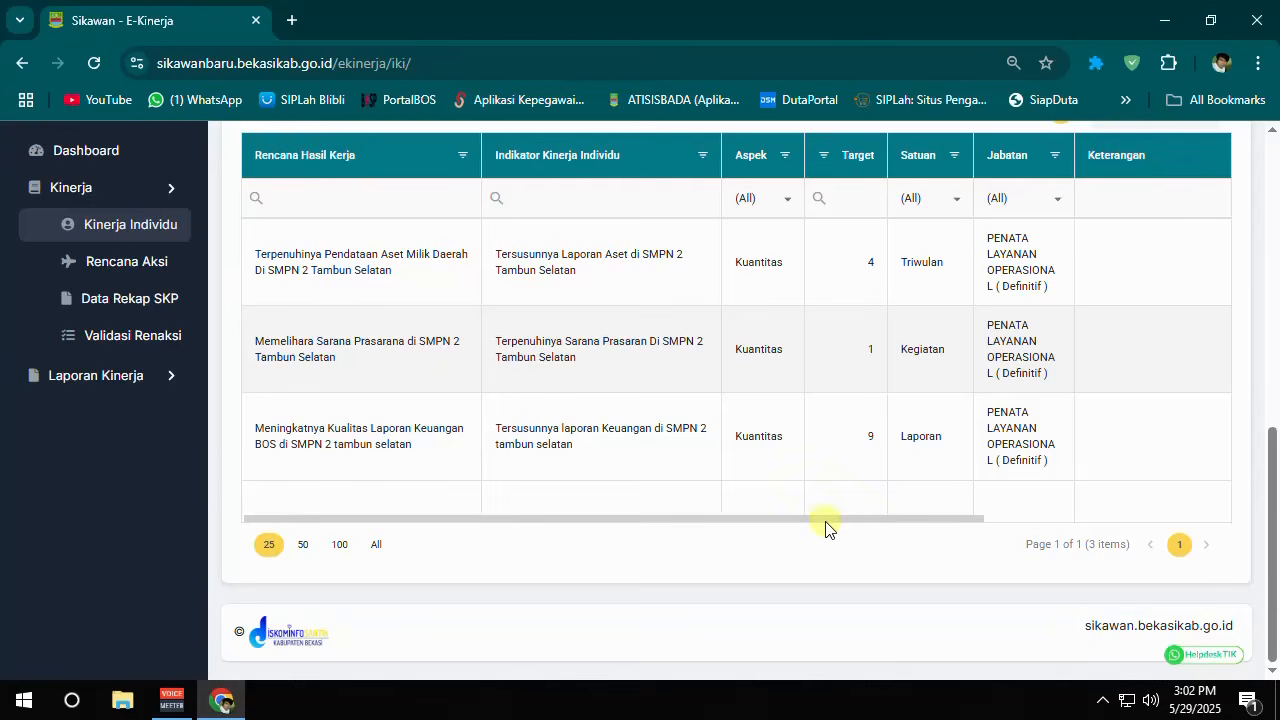
drag(826, 519, 751, 521)
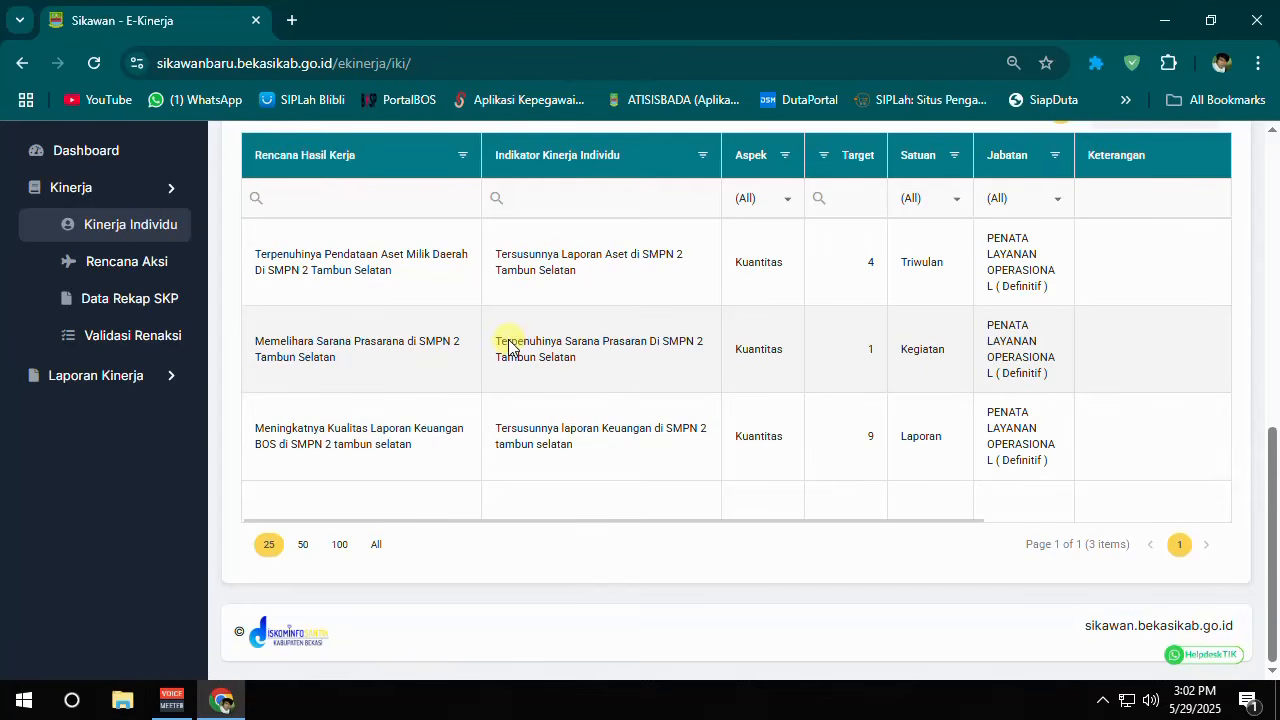
drag(508, 342, 657, 380)
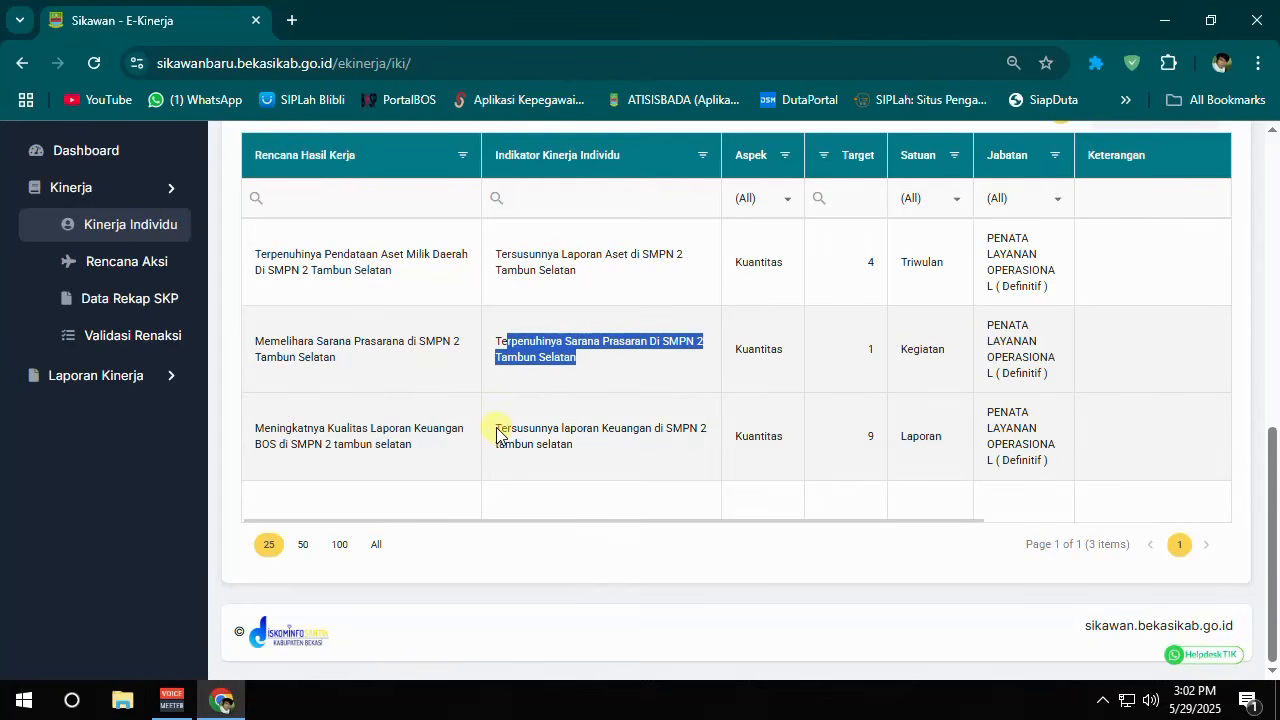
drag(497, 428, 617, 457)
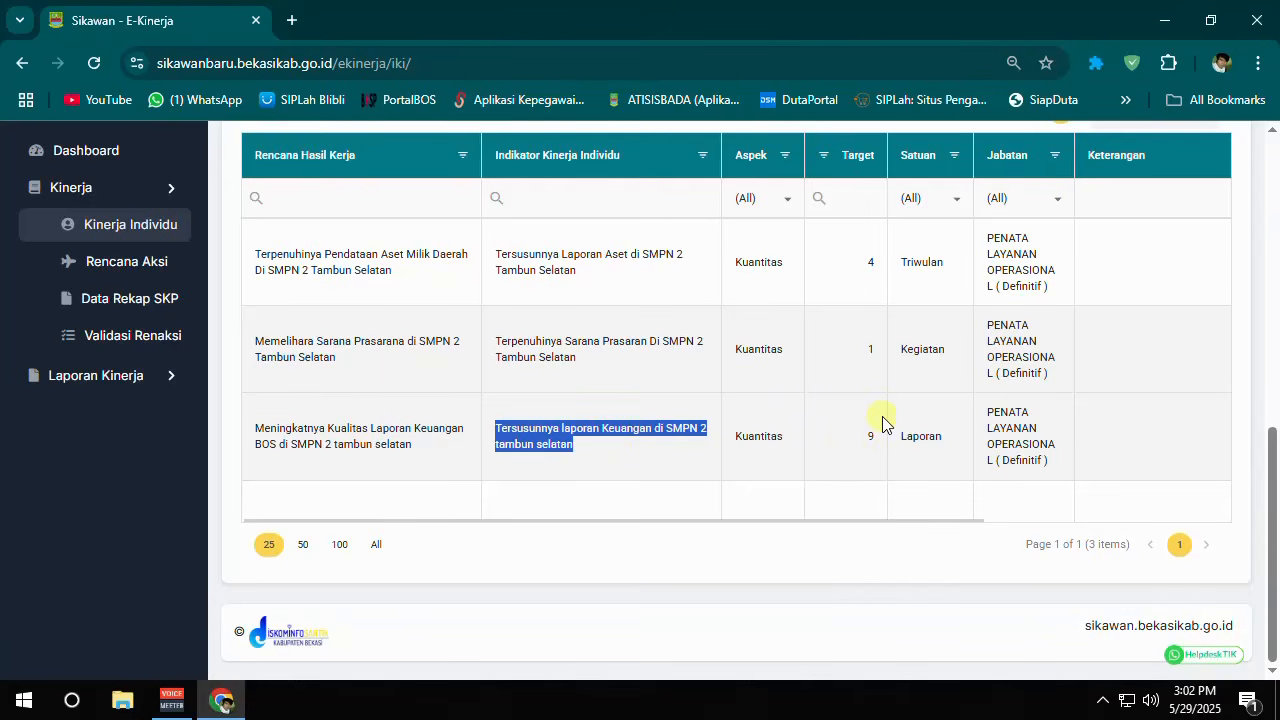
drag(493, 340, 603, 366)
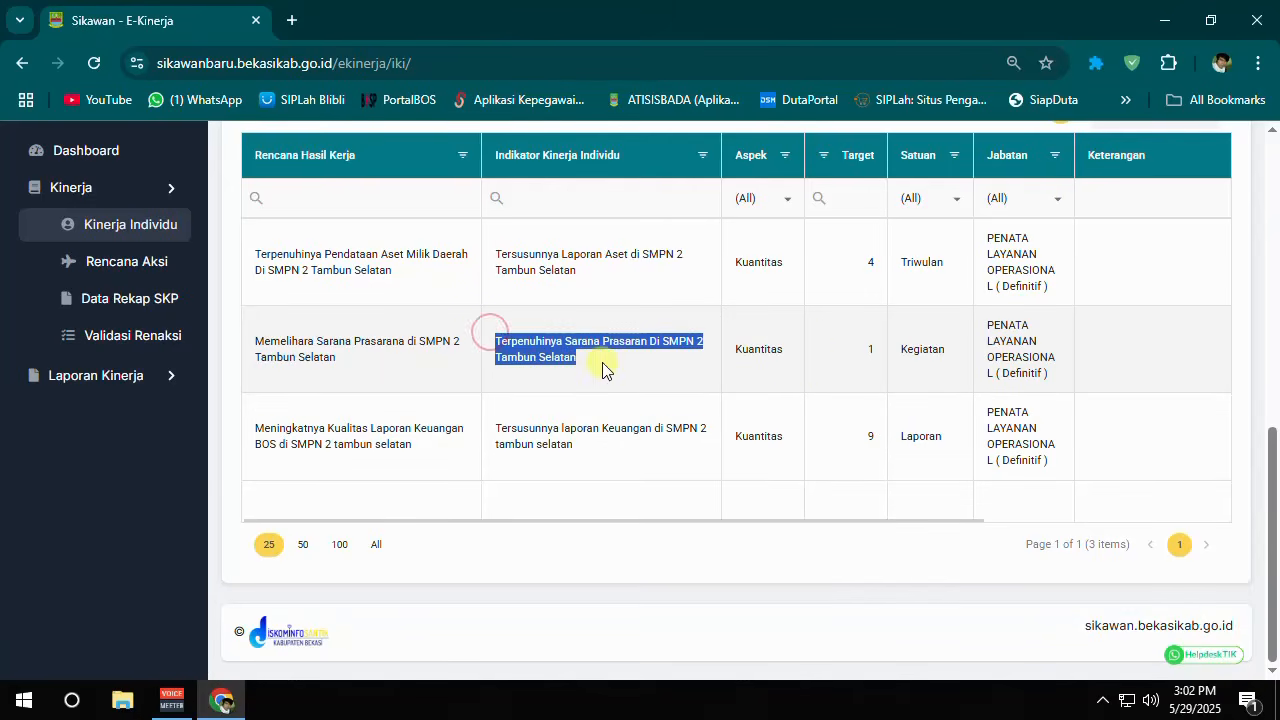
click(872, 349)
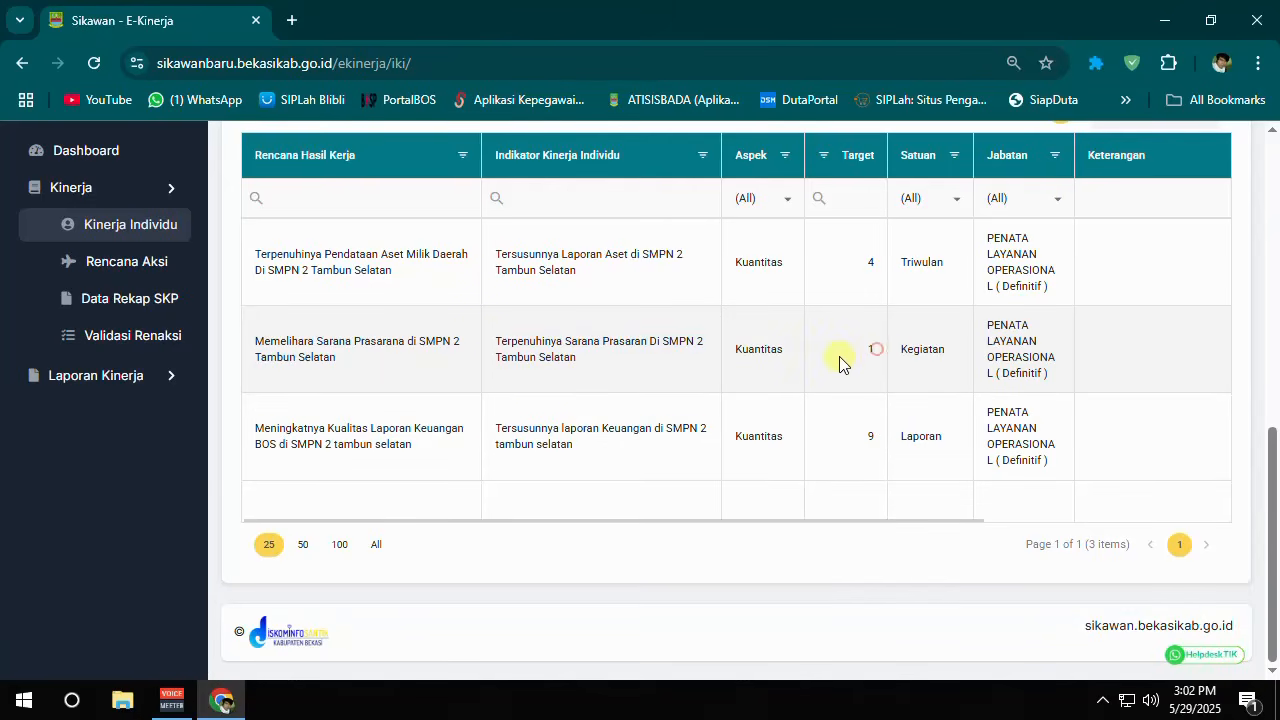
click(720, 520)
drag(983, 519, 683, 526)
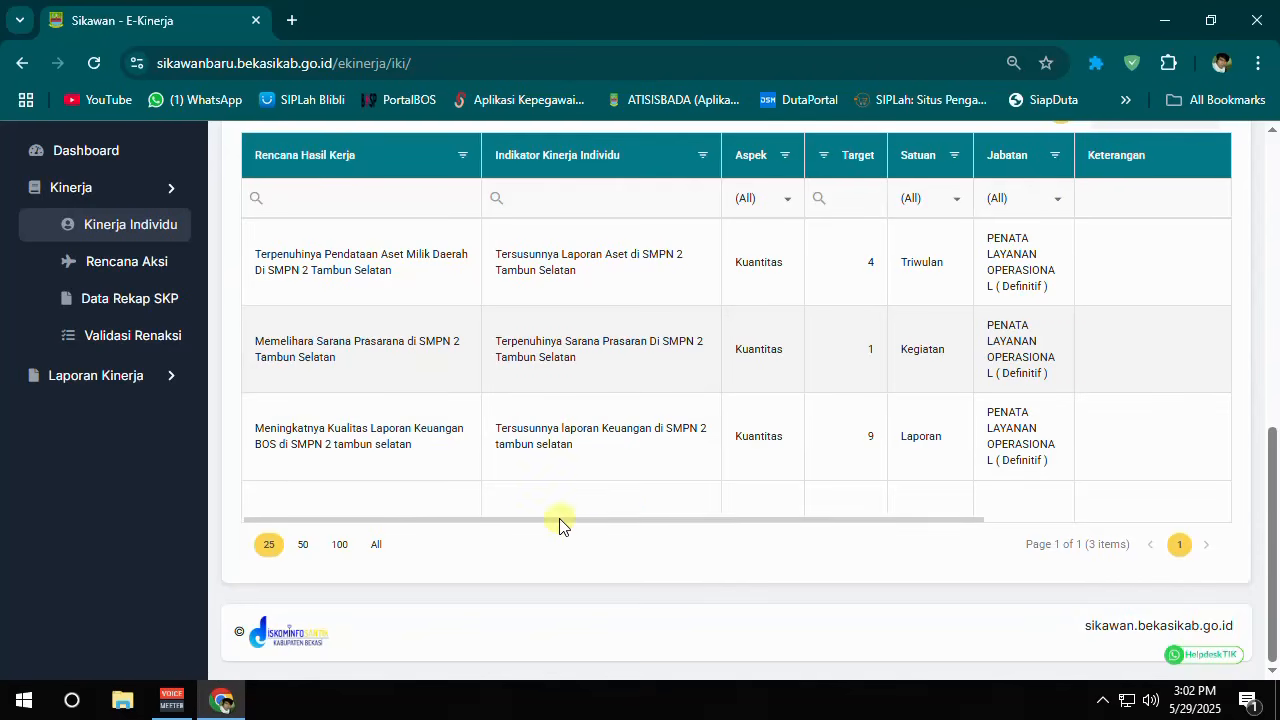
drag(571, 520, 608, 520)
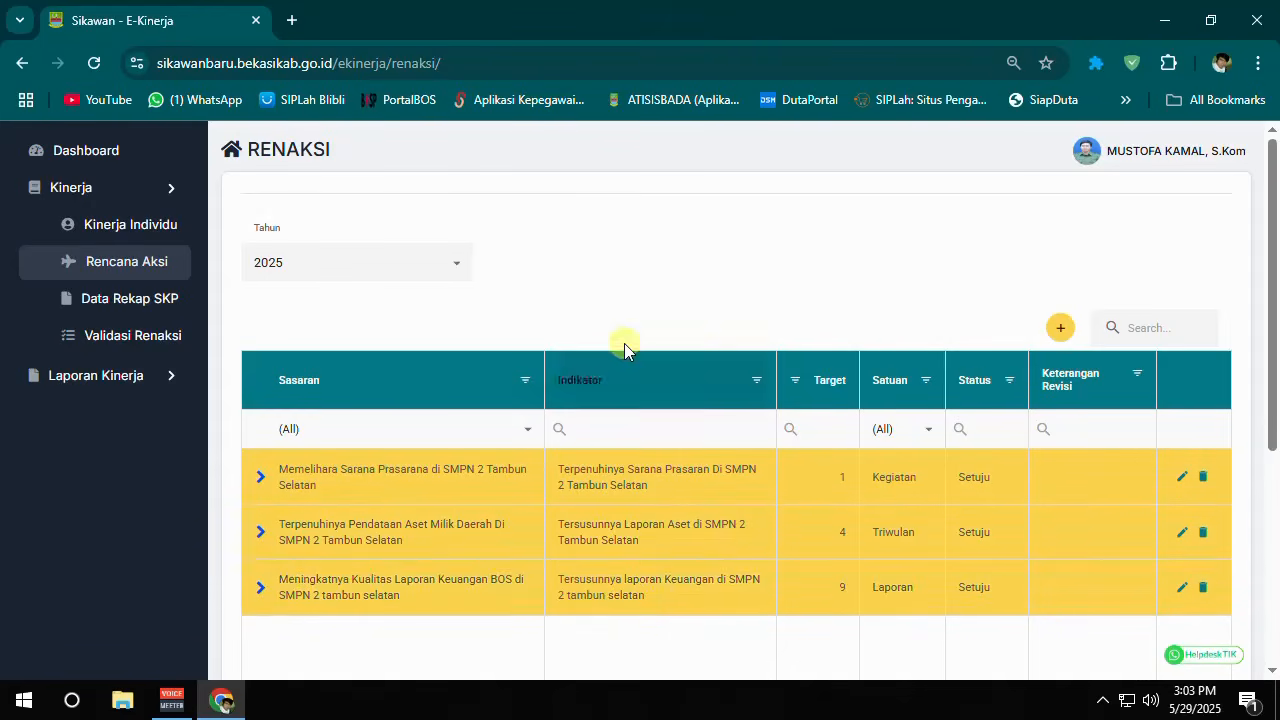
- Start a new Rencana Aksi with Sasaran "Meningkatnya Kualitas Laporan Keuangan BOS di SMPN 2 tambun selatan" and cancel it
click(1059, 330)
scroll(690, 505, down, 1)
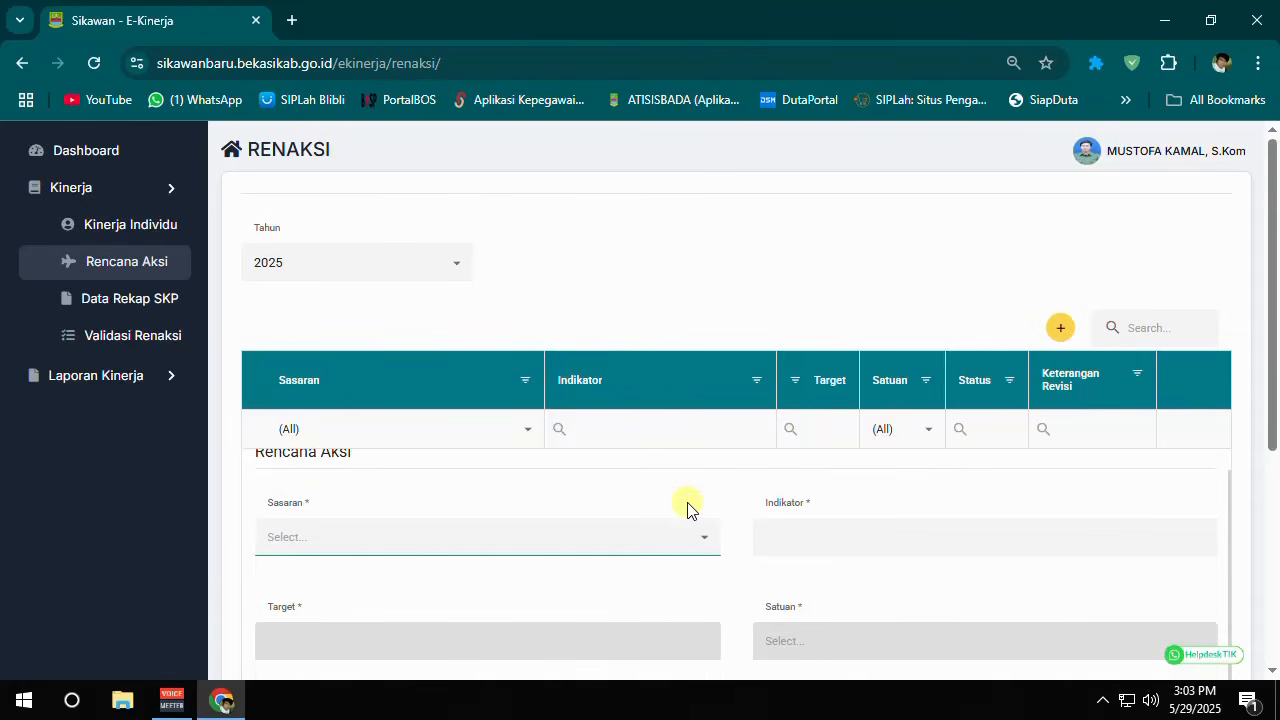
scroll(797, 449, down, 3)
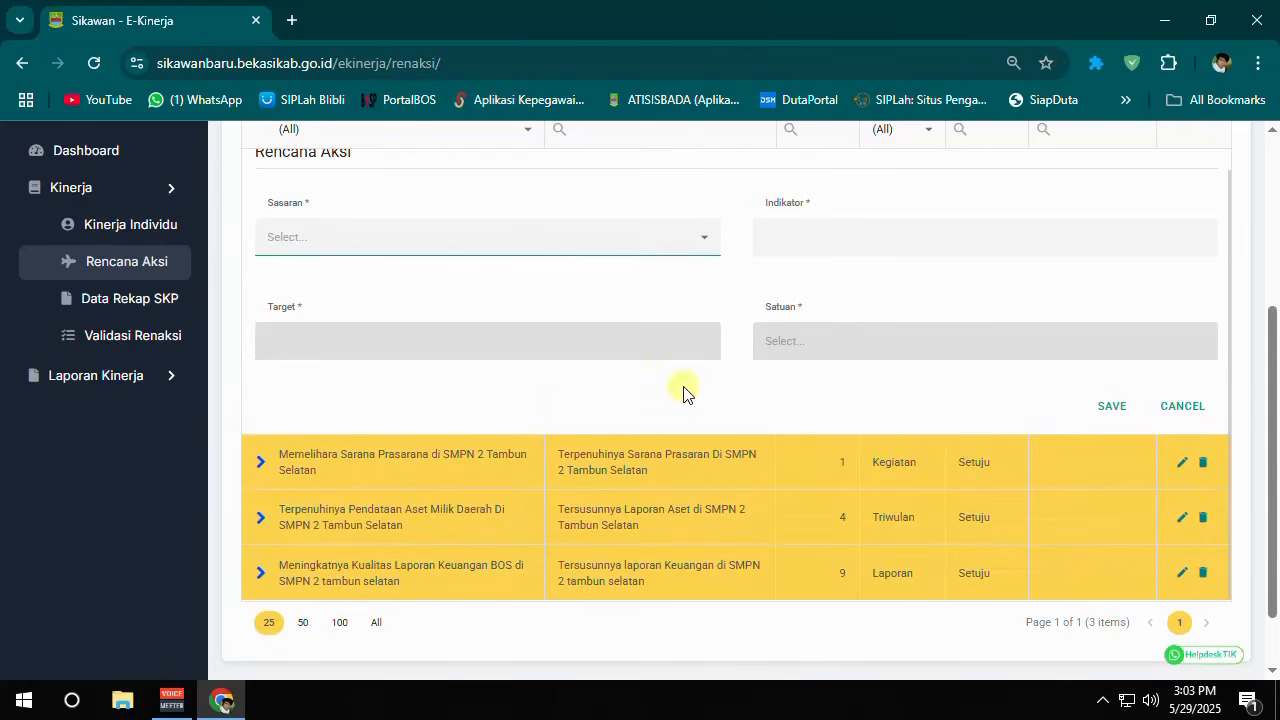
click(692, 245)
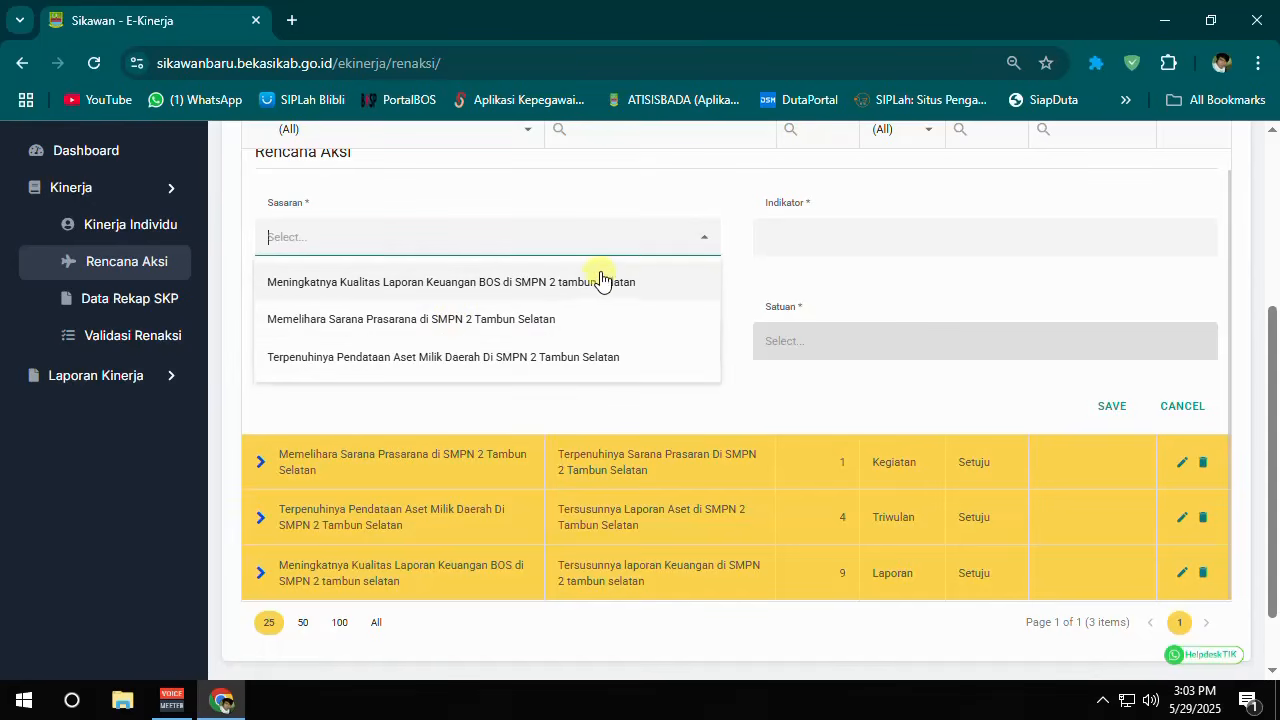
click(566, 283)
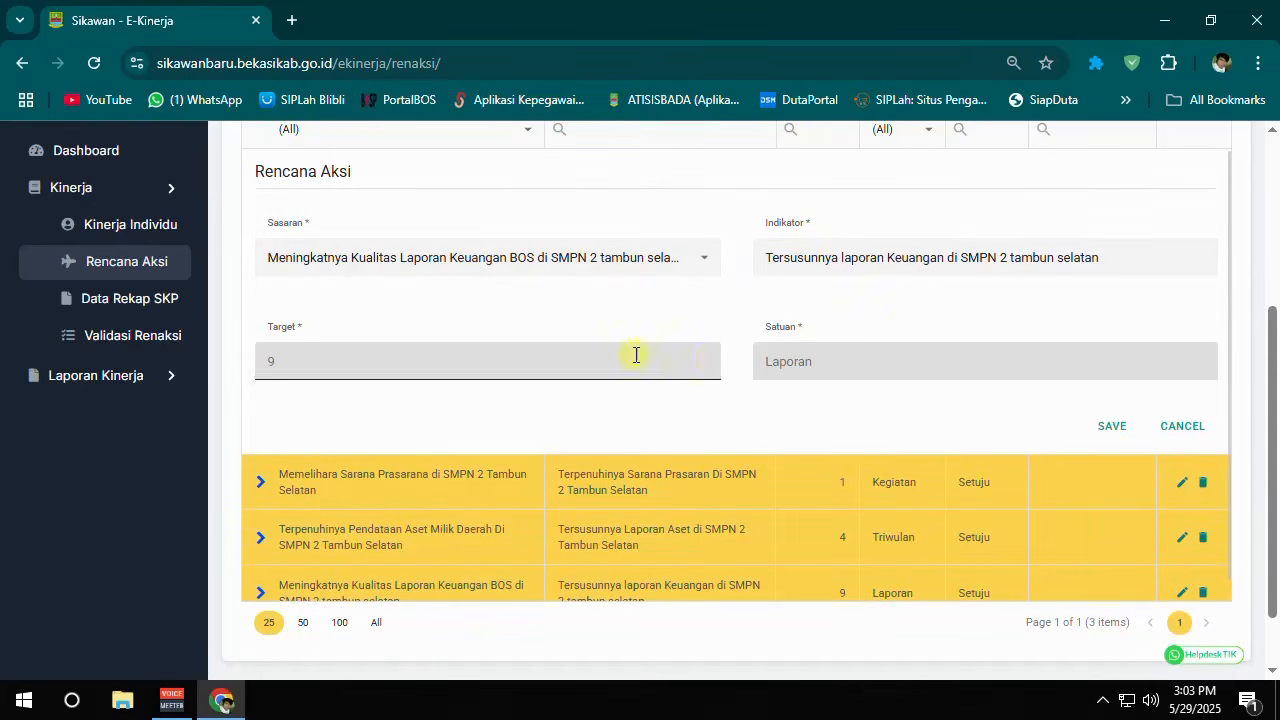
click(1182, 430)
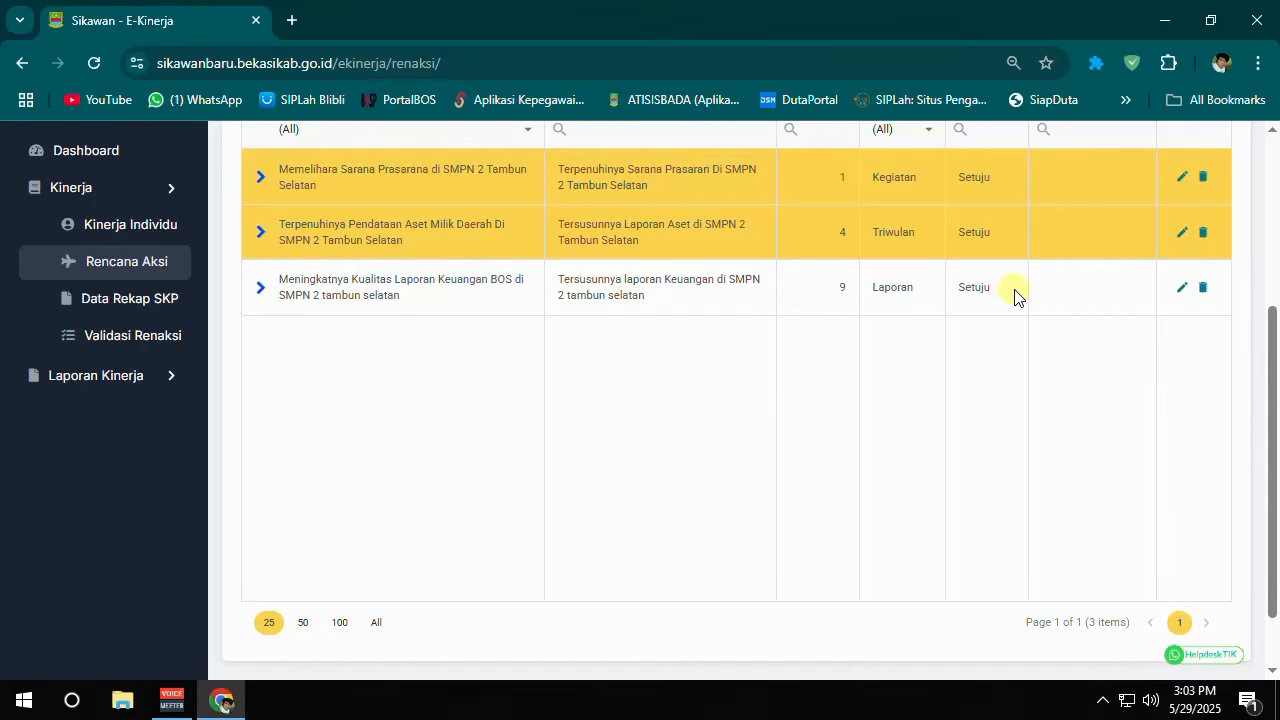
- Expand the Laporan Keuangan BOS action plan, view the Tahapan, Sasaran and Indikator Sasaran fields of a new stage form, and cancel it
click(315, 305)
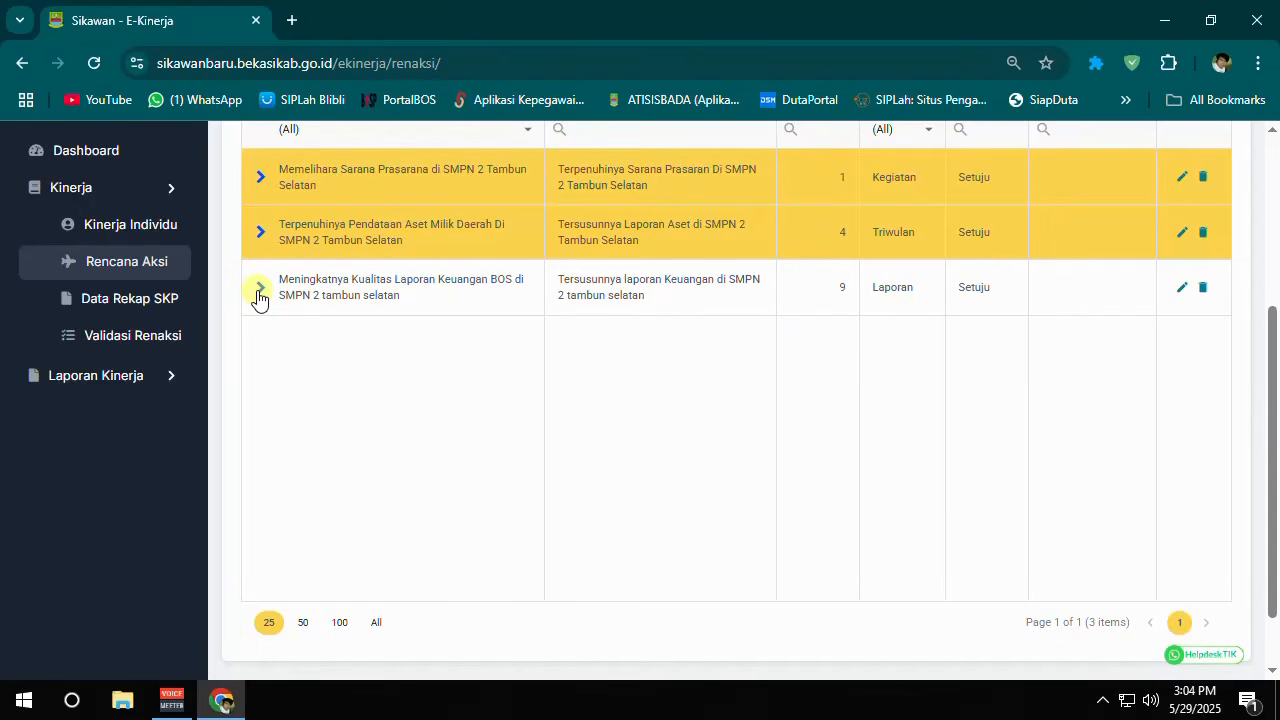
click(259, 289)
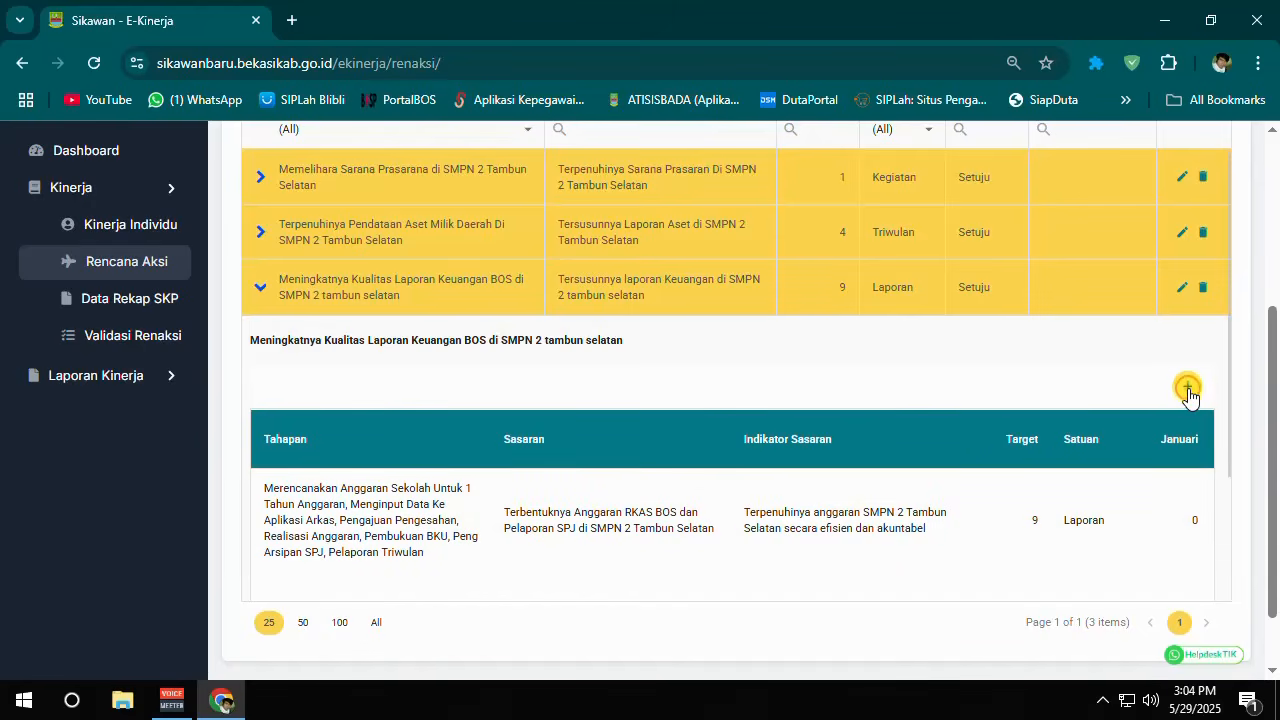
click(1188, 387)
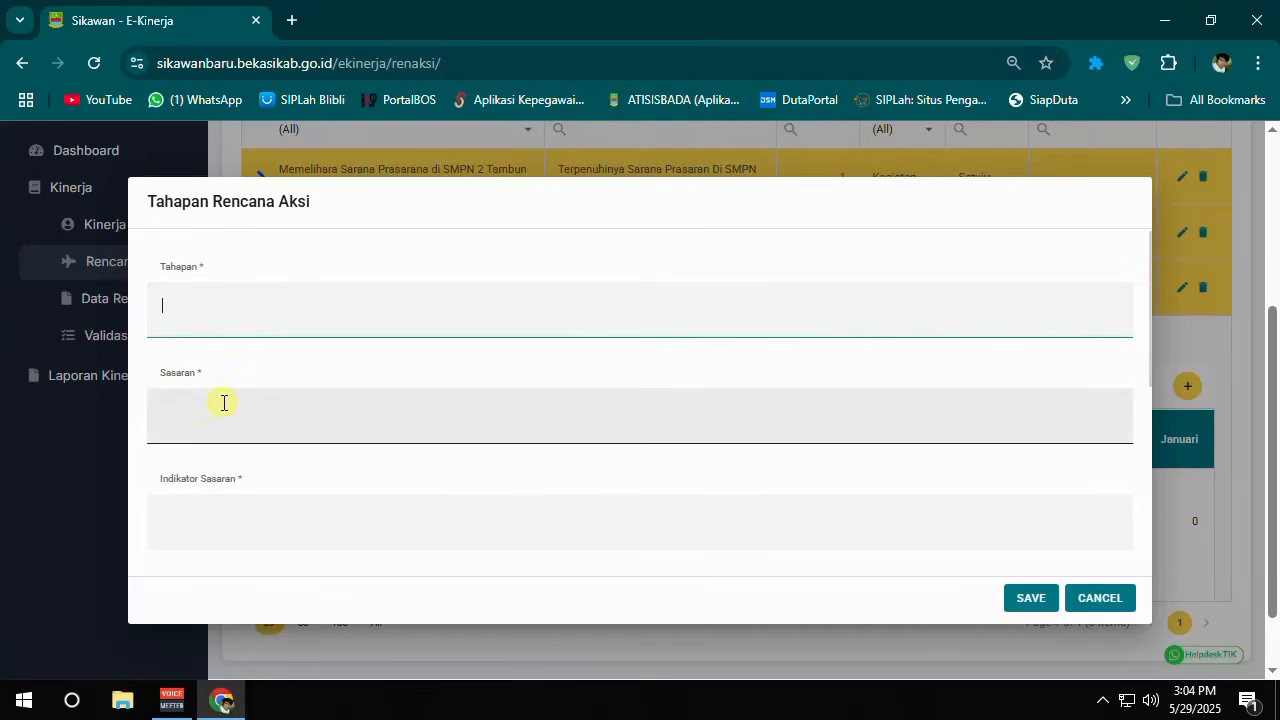
scroll(223, 402, down, 2)
scroll(223, 402, up, 2)
click(216, 330)
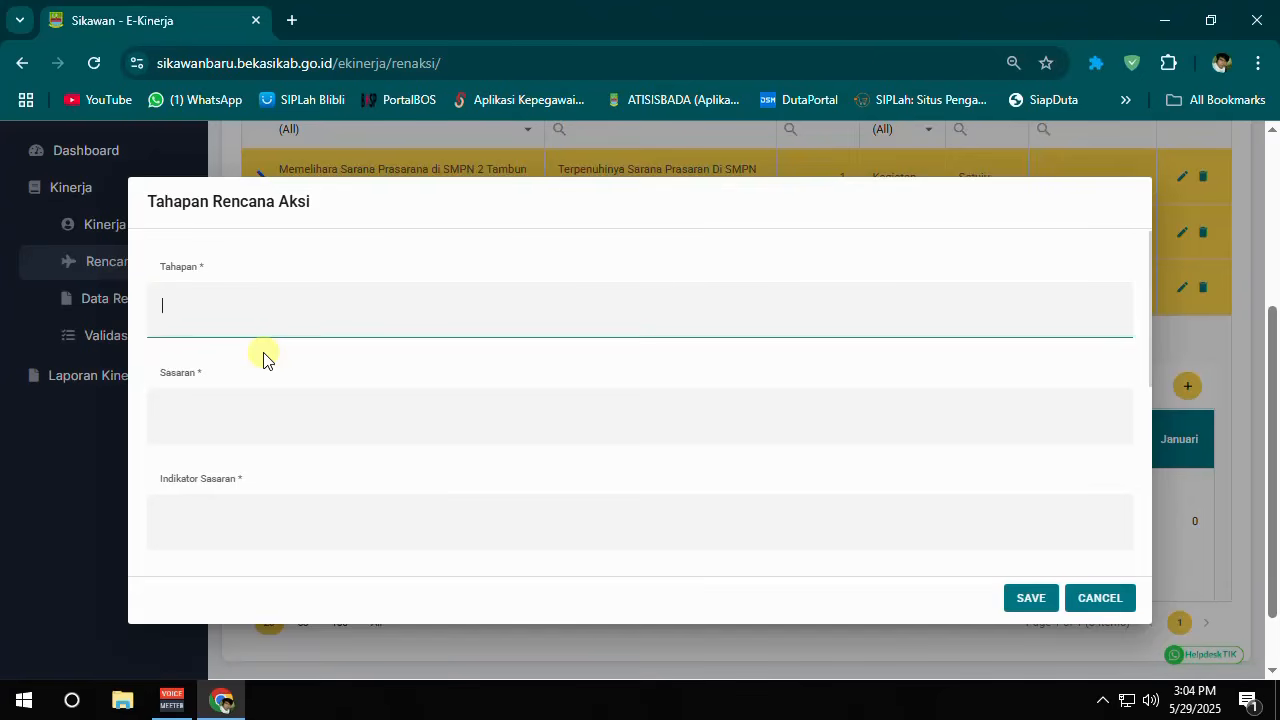
click(298, 424)
click(230, 309)
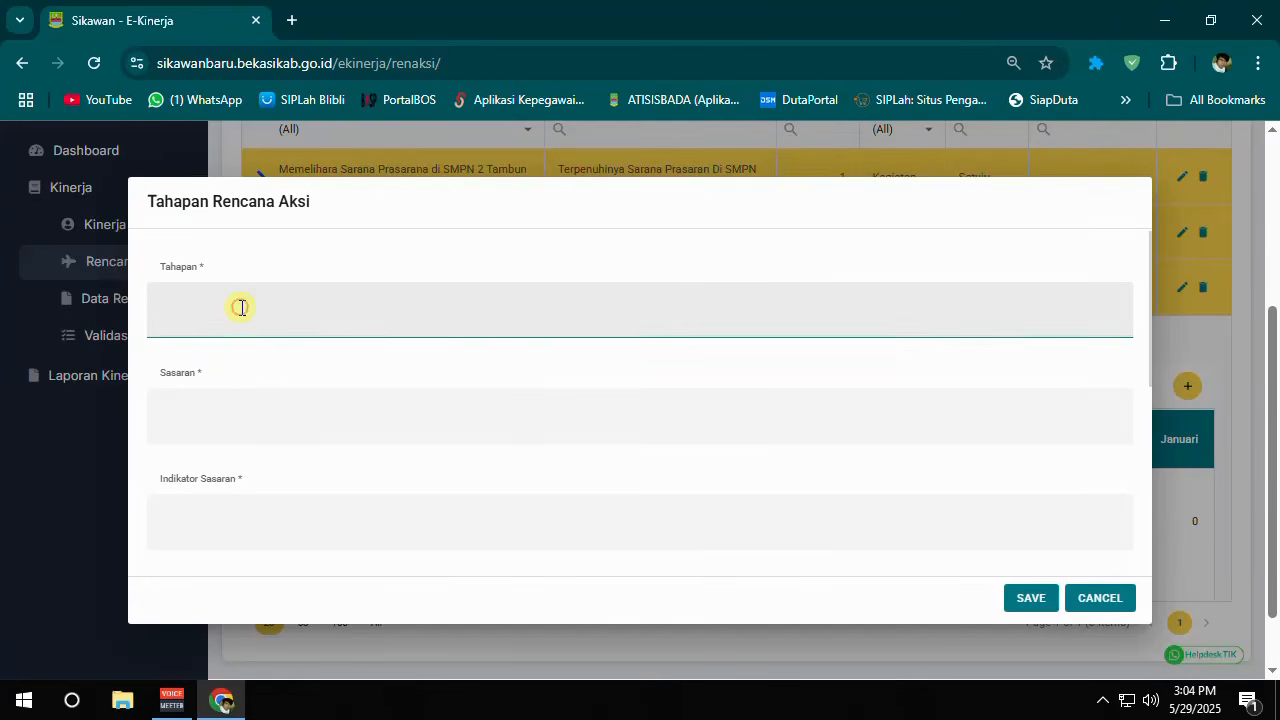
click(226, 417)
click(224, 503)
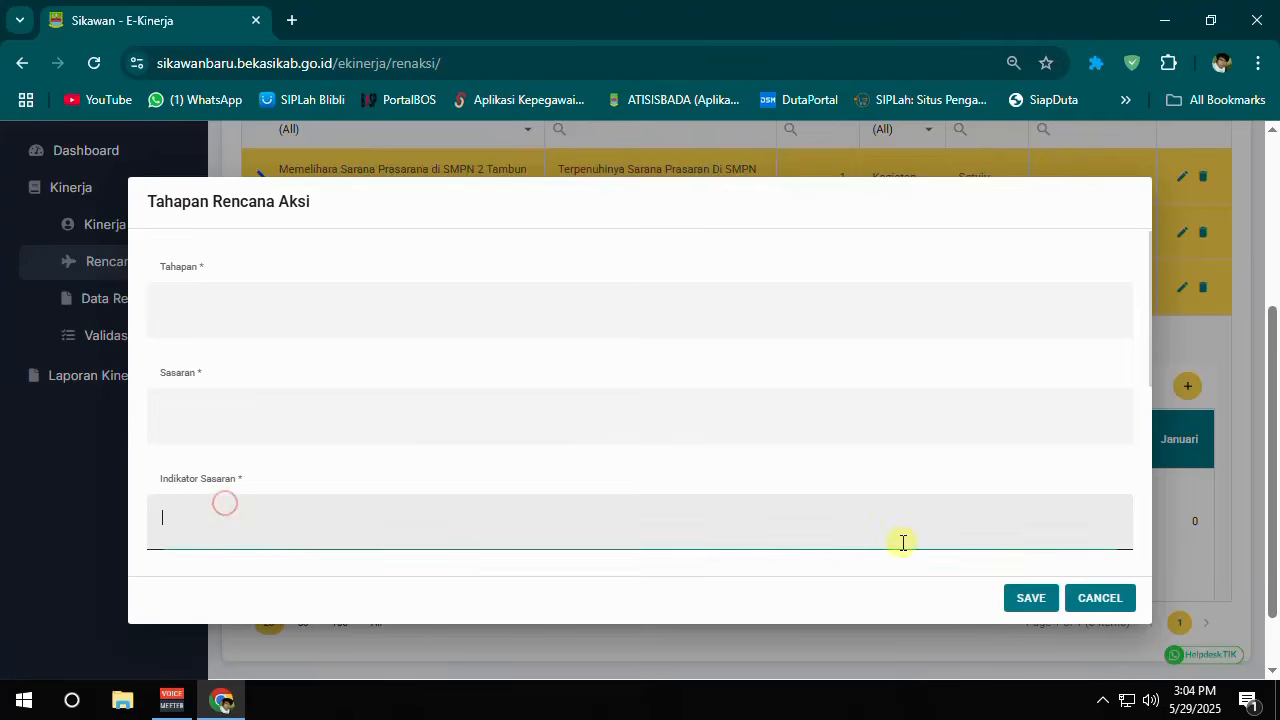
click(1100, 597)
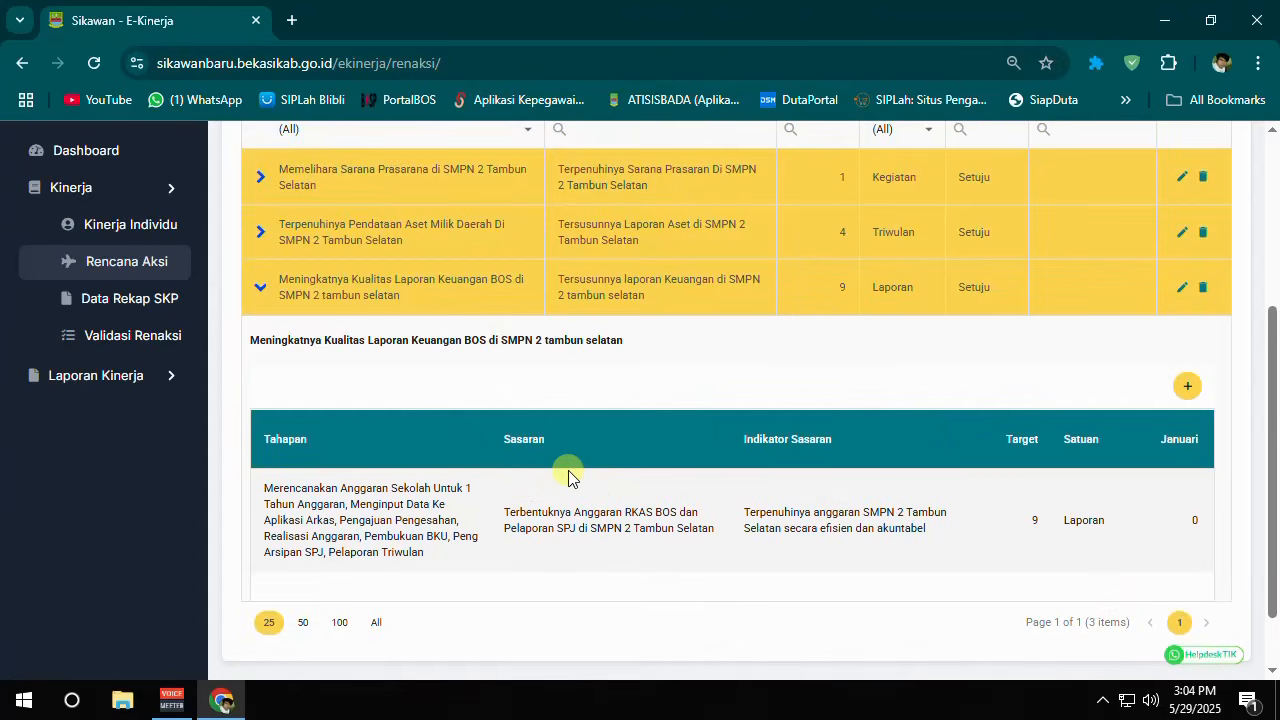
- Examine the Tahapan and Sasaran texts of the existing stage under the Laporan Keuangan BOS action plan
scroll(594, 471, down, 2)
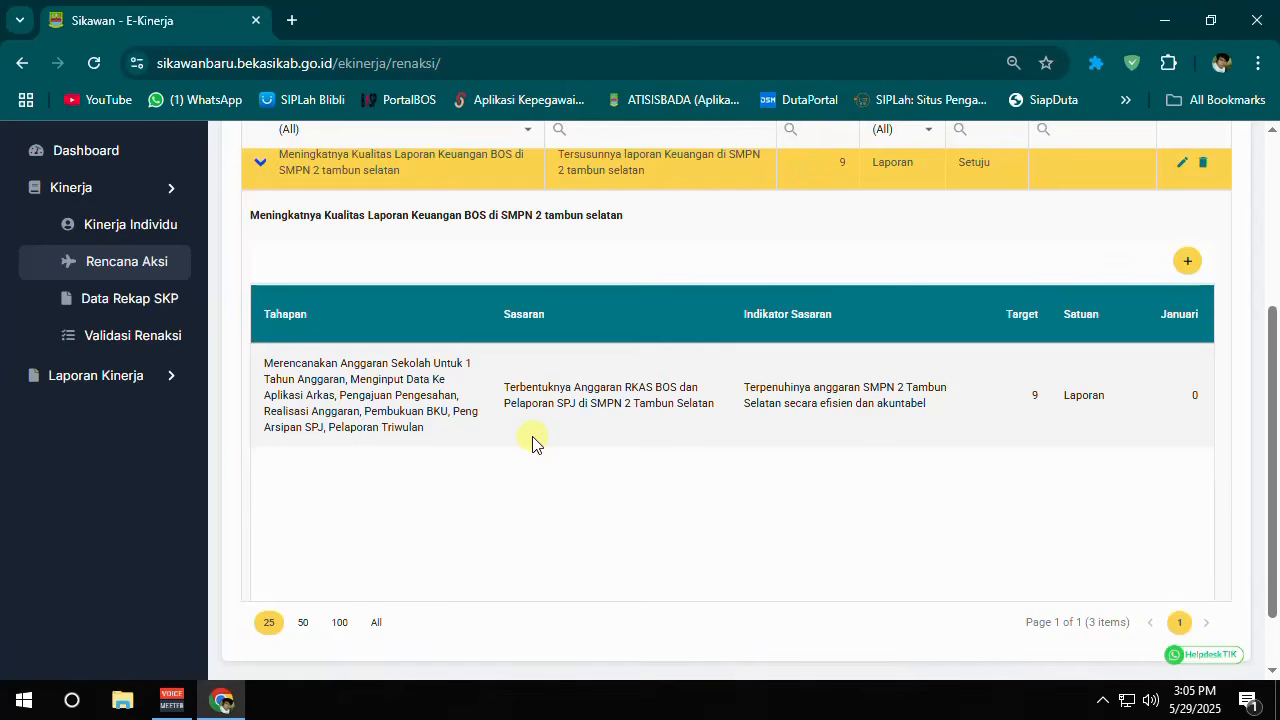
drag(288, 379, 389, 396)
click(372, 401)
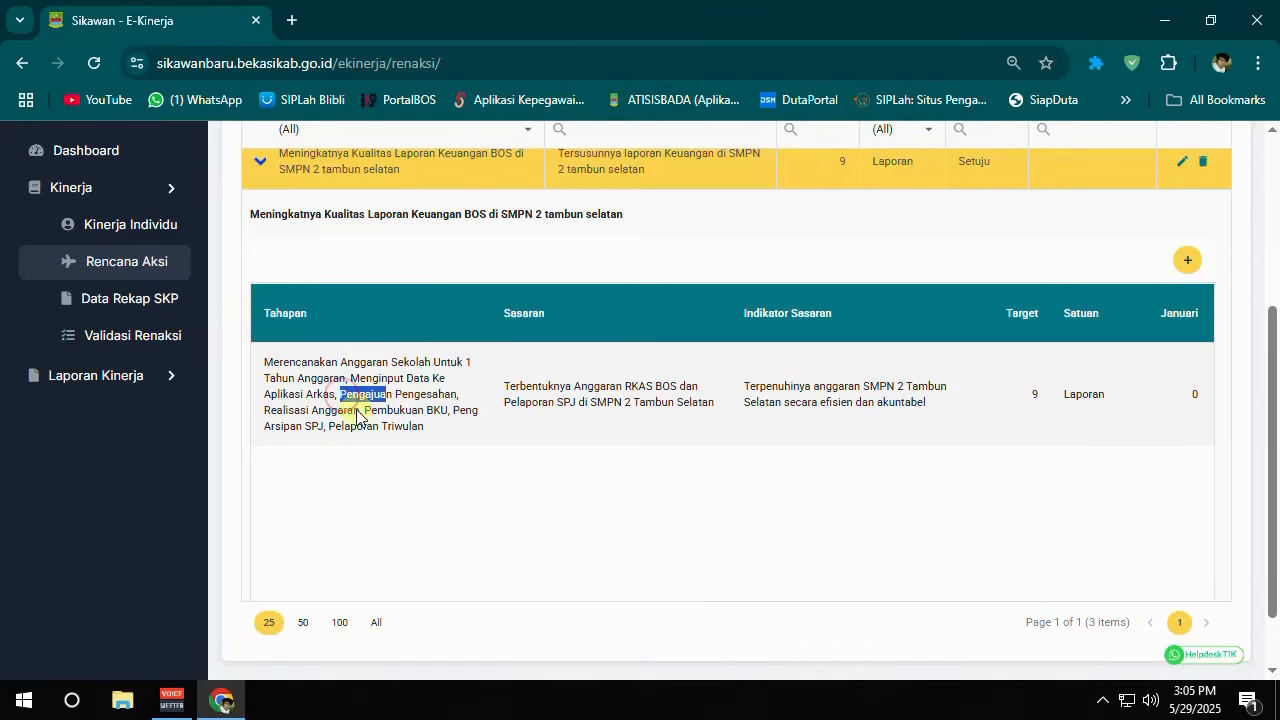
drag(311, 411, 419, 390)
click(373, 378)
click(379, 402)
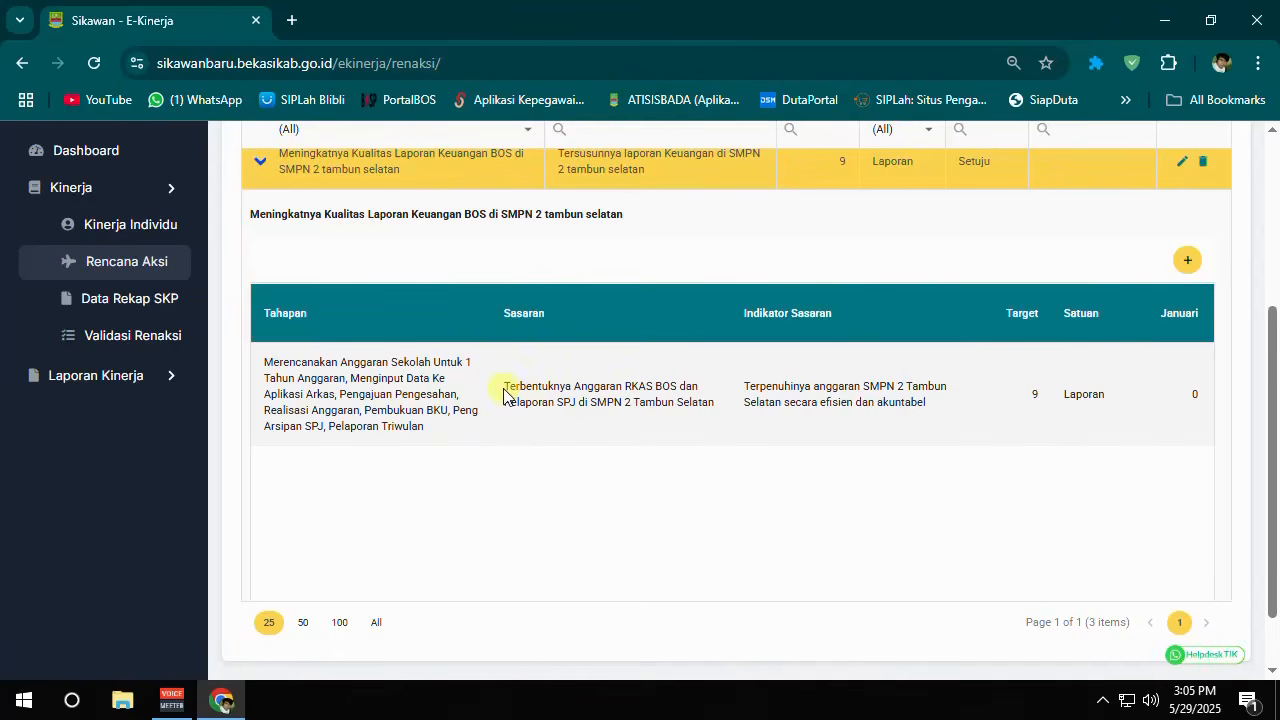
drag(506, 386, 712, 406)
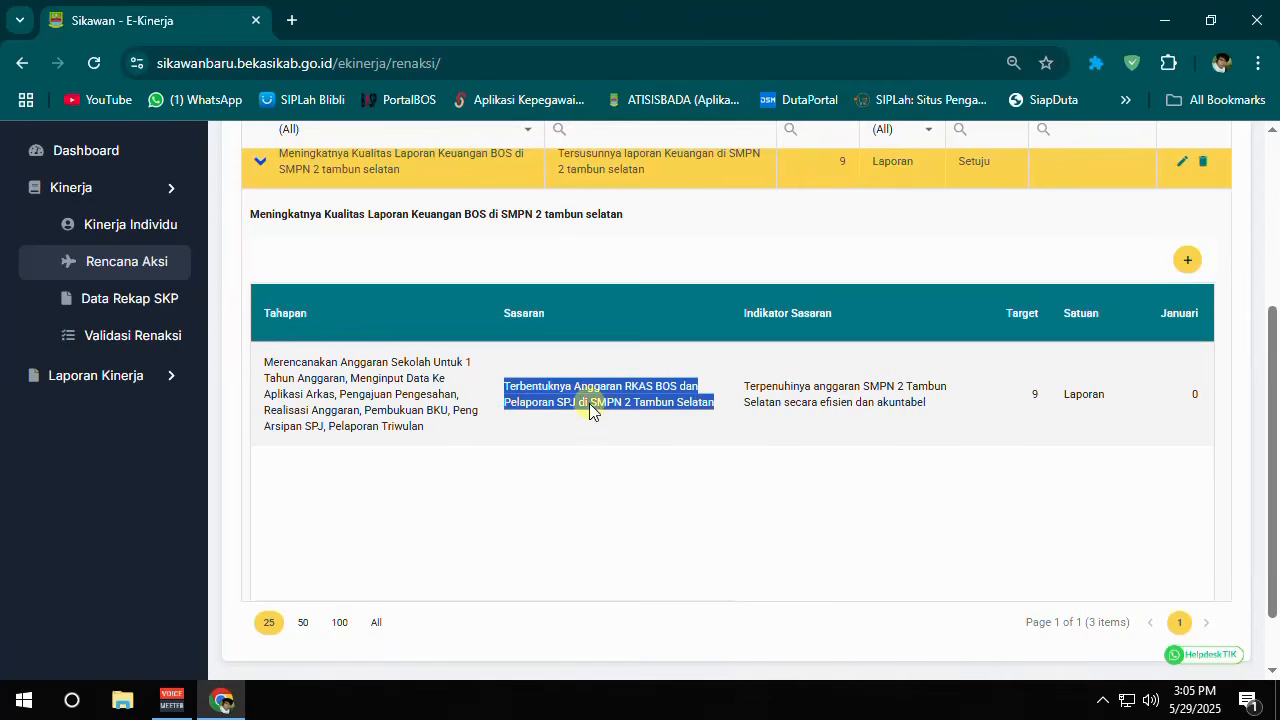
click(506, 393)
drag(506, 393, 713, 410)
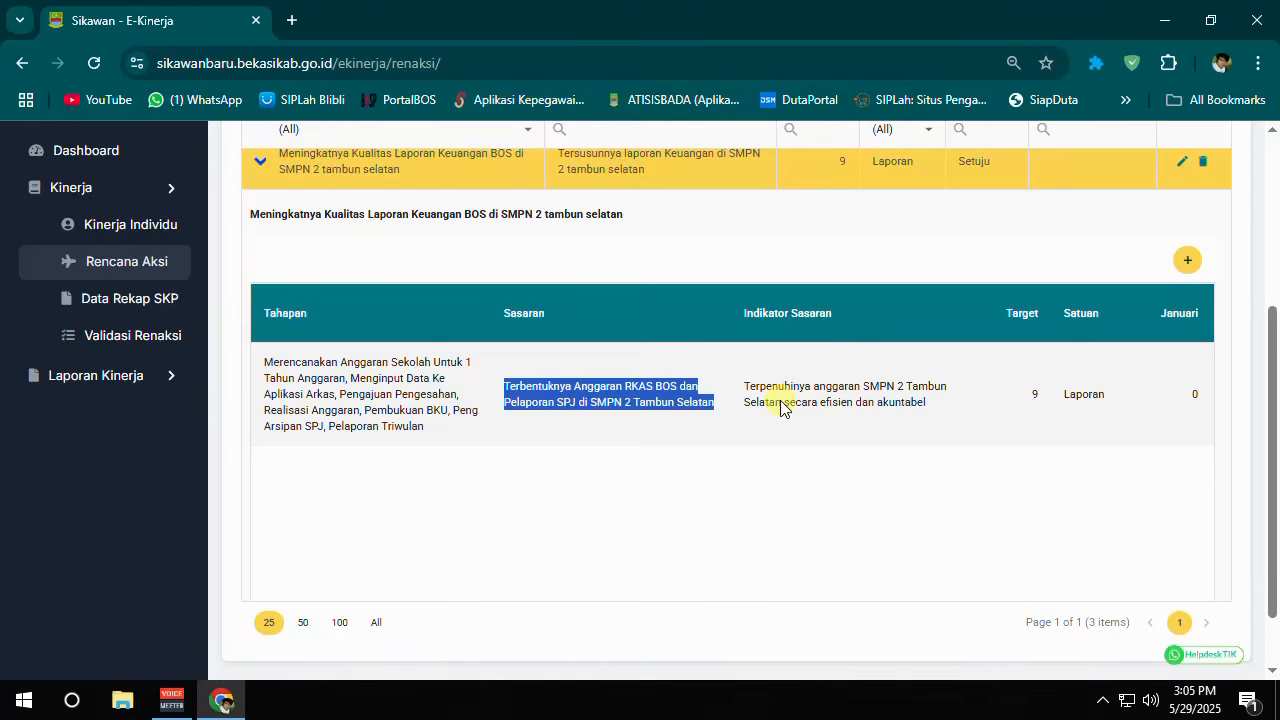
- Examine the existing stage's Indikator Sasaran, Target, Satuan and monthly target columns, and try to edit the stage
click(803, 376)
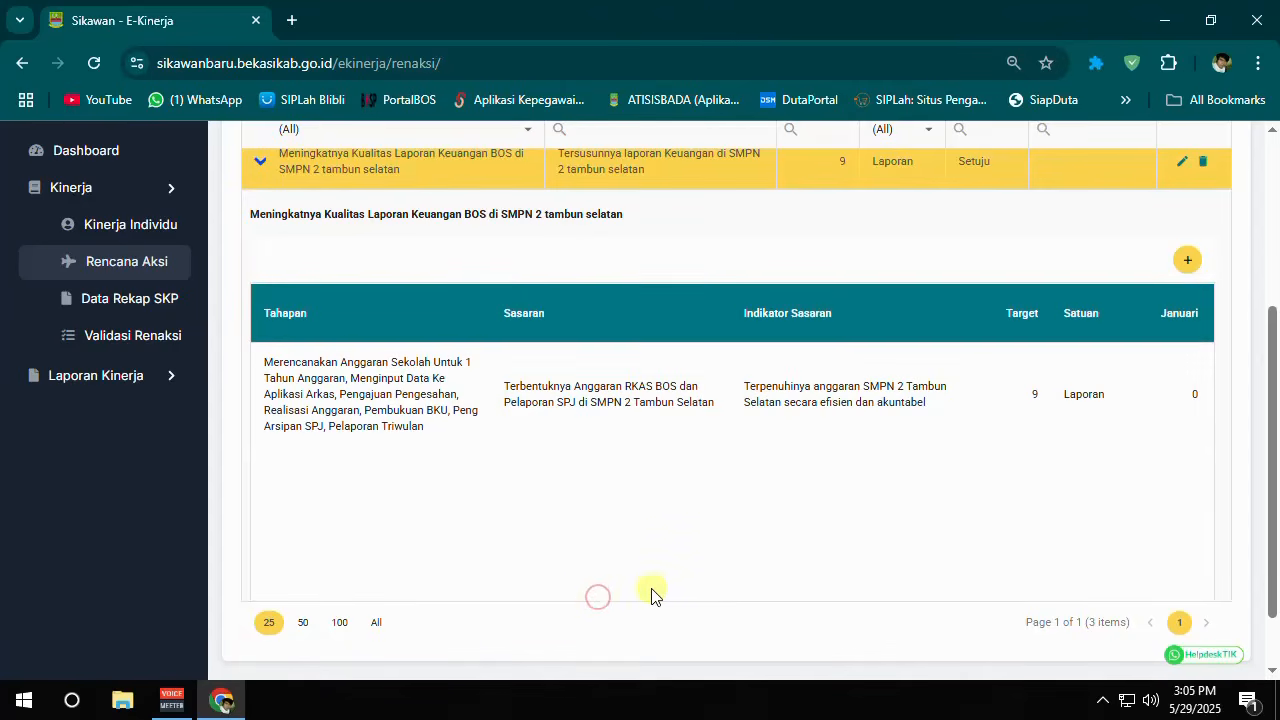
scroll(724, 557, down, 1)
drag(665, 560, 1023, 560)
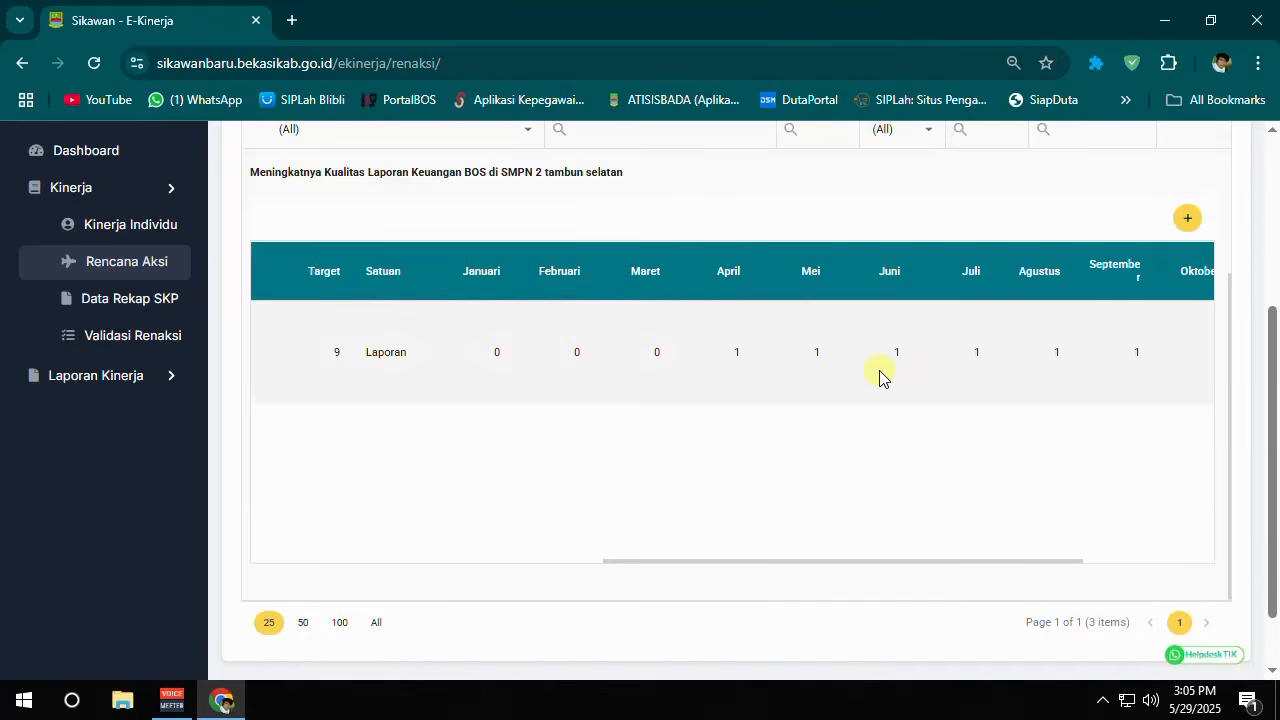
click(1187, 222)
click(1103, 601)
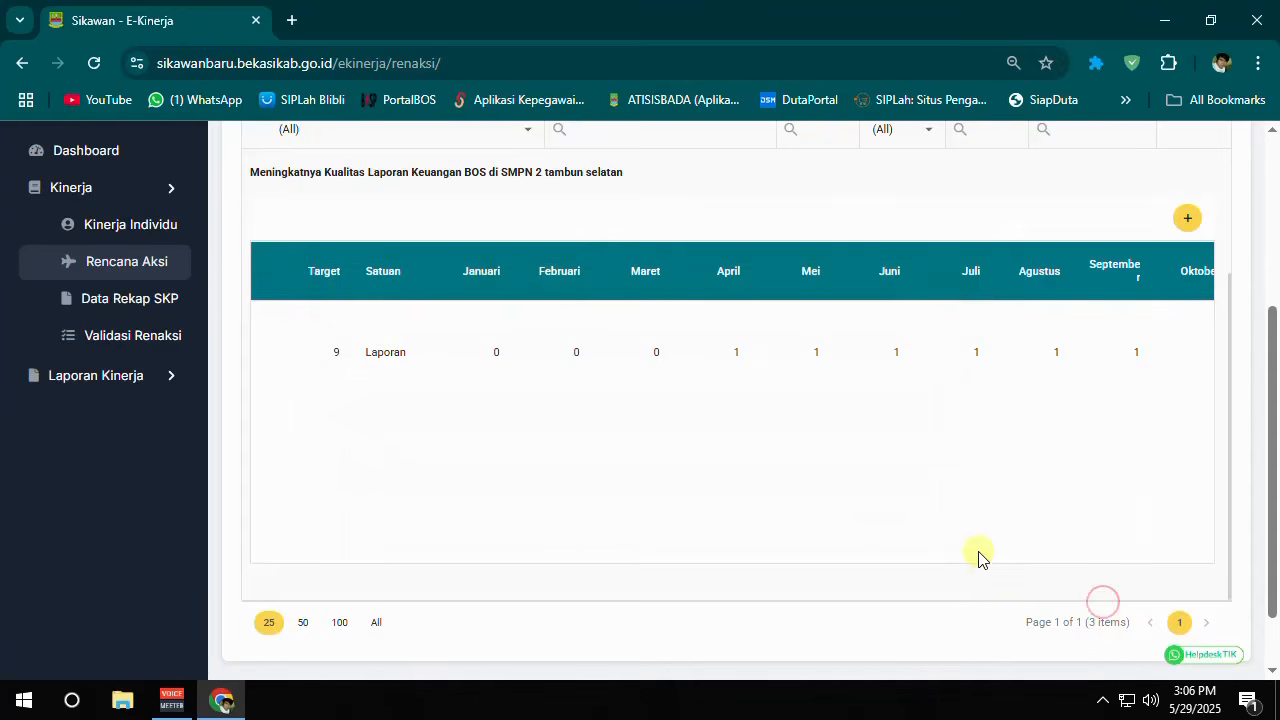
drag(927, 561, 1129, 560)
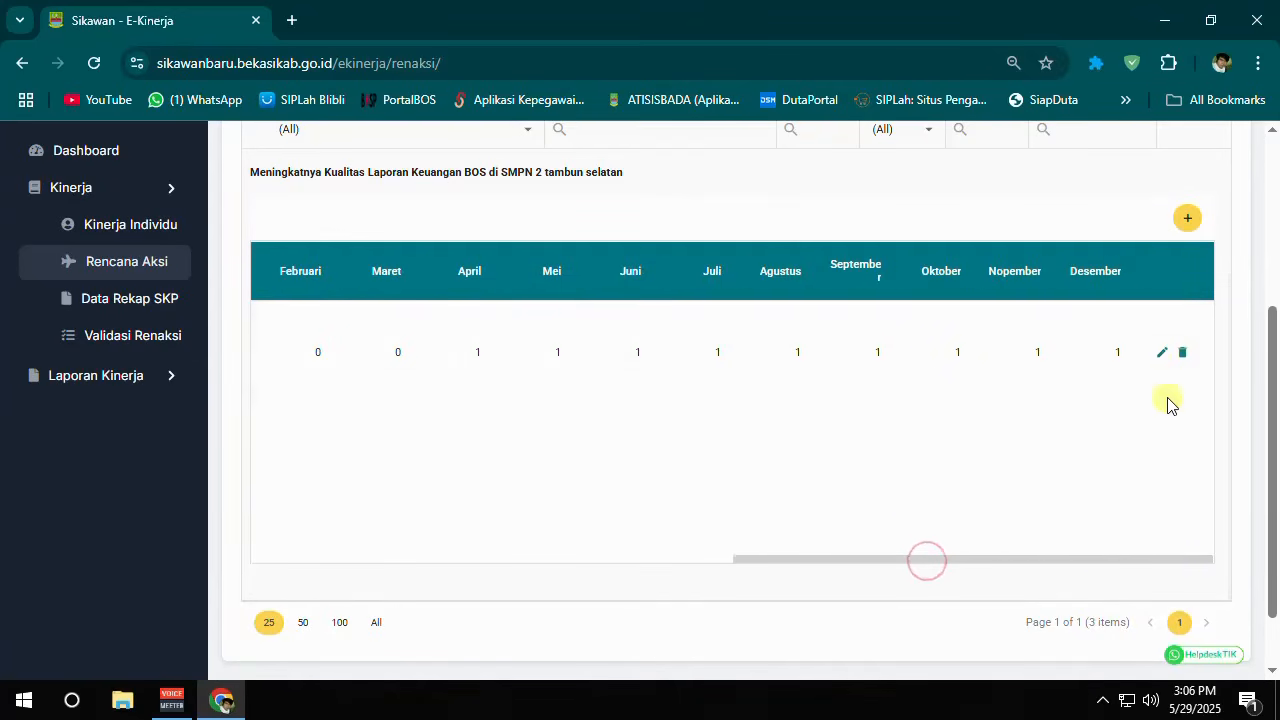
click(1160, 352)
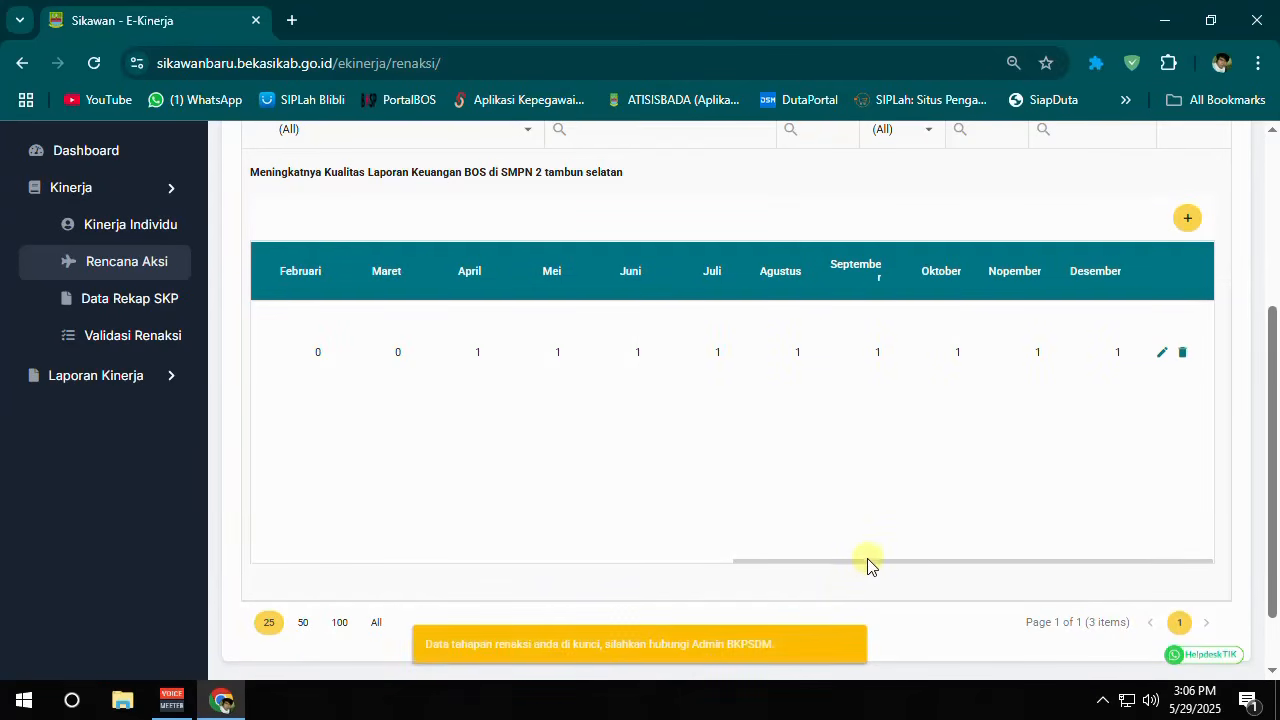
drag(869, 560, 758, 577)
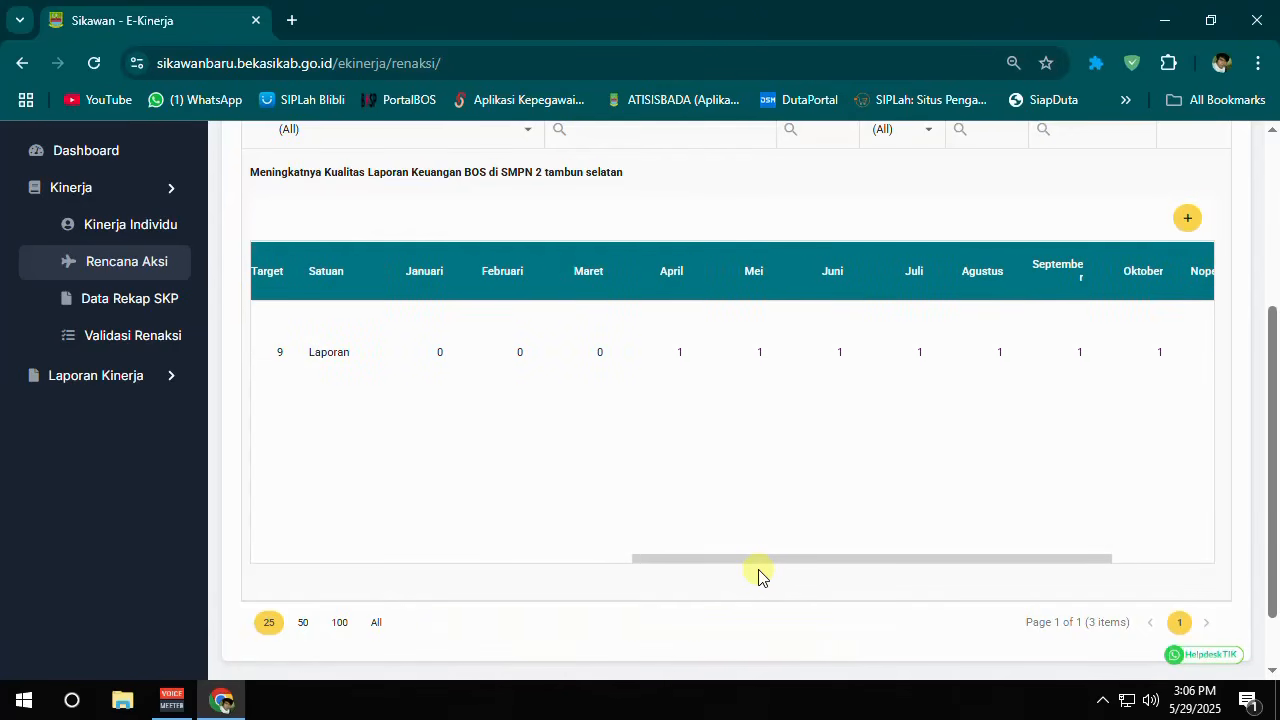
- Open a new stage form for the Laporan Keuangan BOS action plan and view its Target field and Satuan options
click(1187, 218)
scroll(720, 429, down, 2)
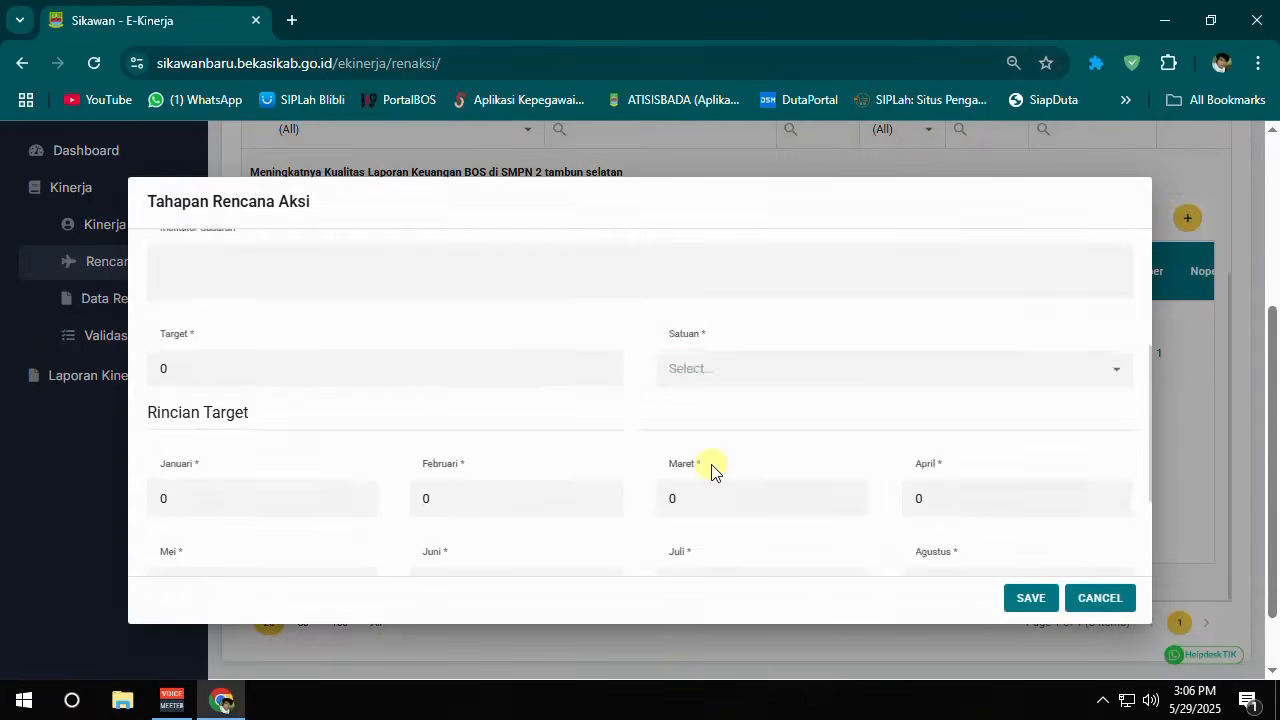
scroll(712, 472, down, 2)
scroll(337, 369, up, 3)
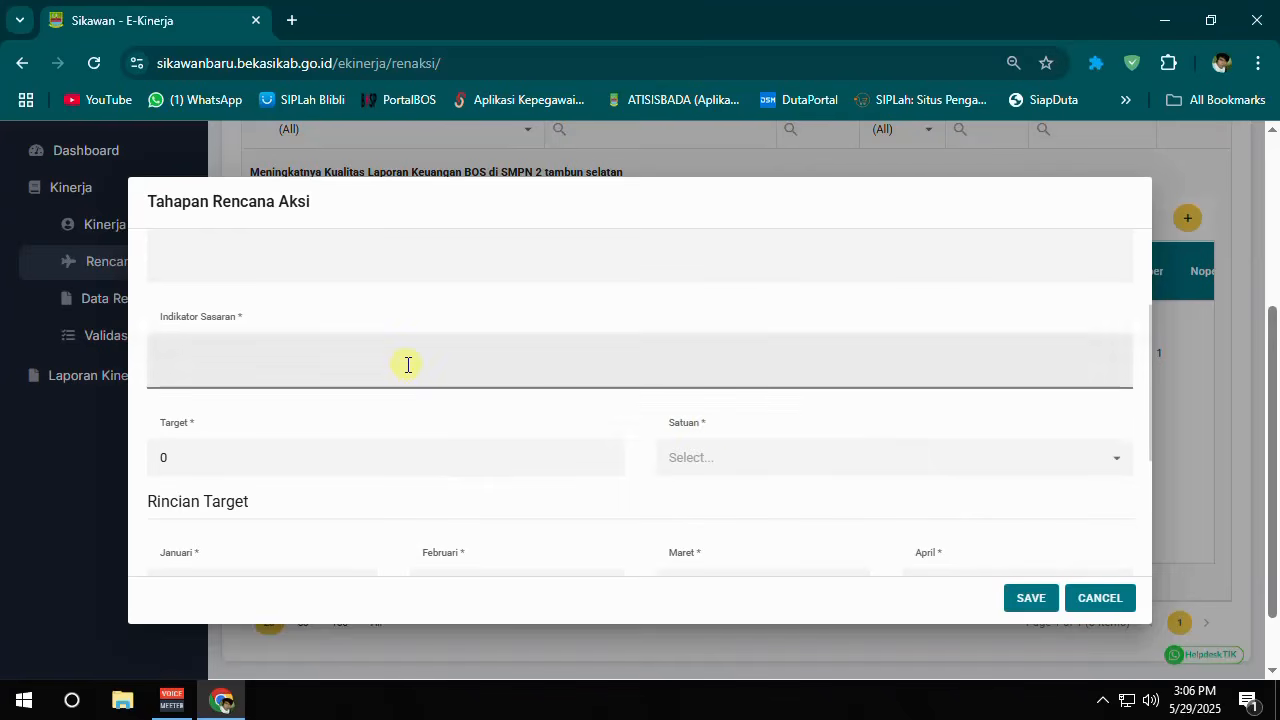
scroll(754, 465, down, 1)
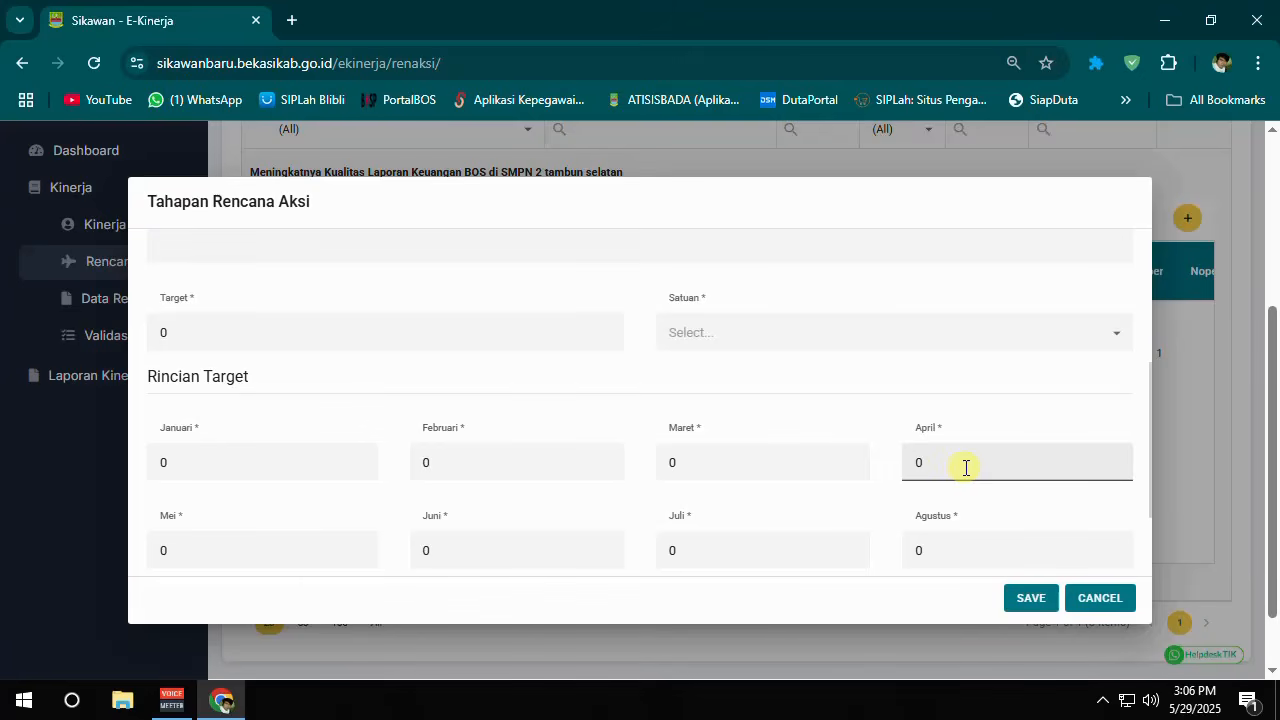
click(468, 331)
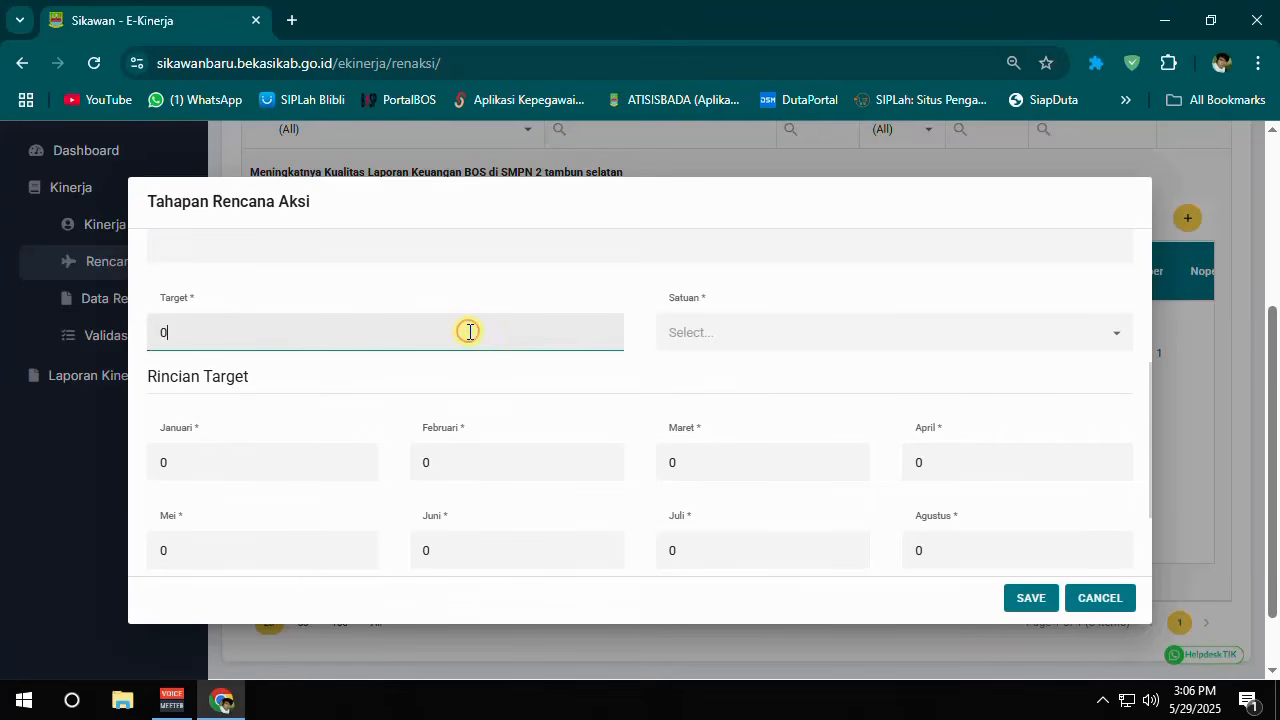
double_click(174, 334)
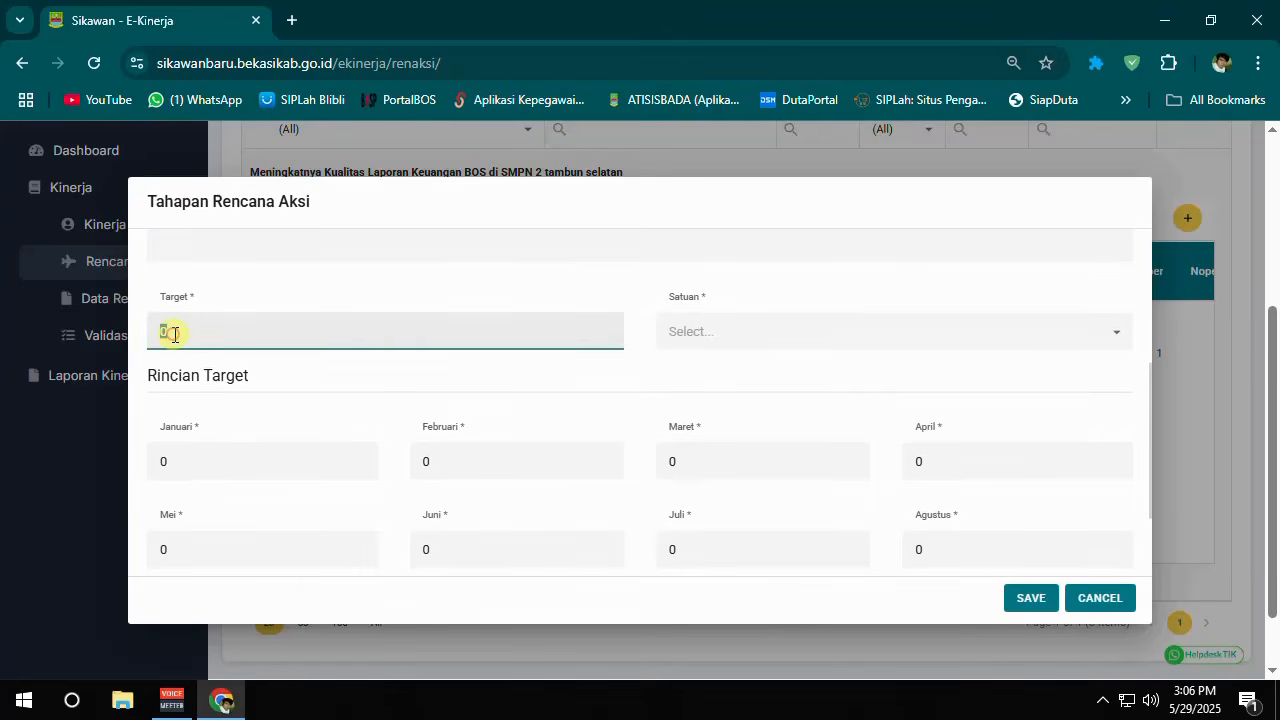
click(700, 343)
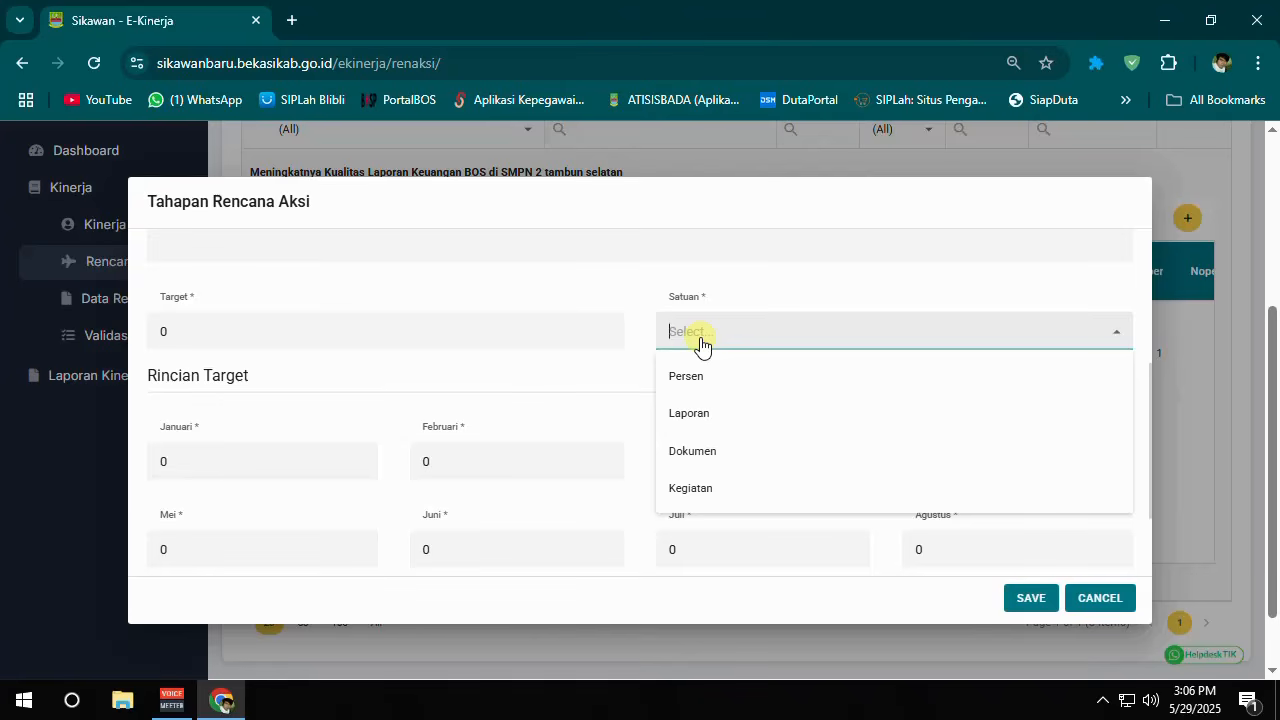
click(643, 366)
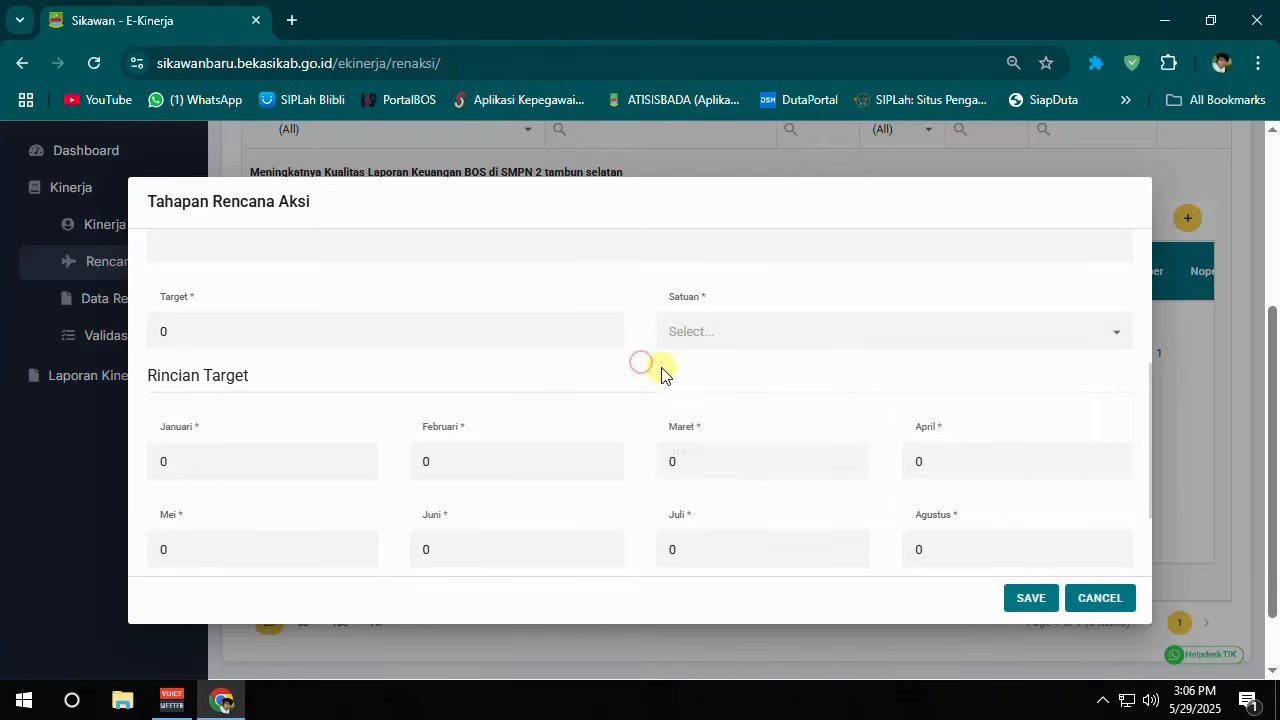
- View the April, Mei and remaining monthly fields under Rincian Target, and cancel the new stage form
click(937, 470)
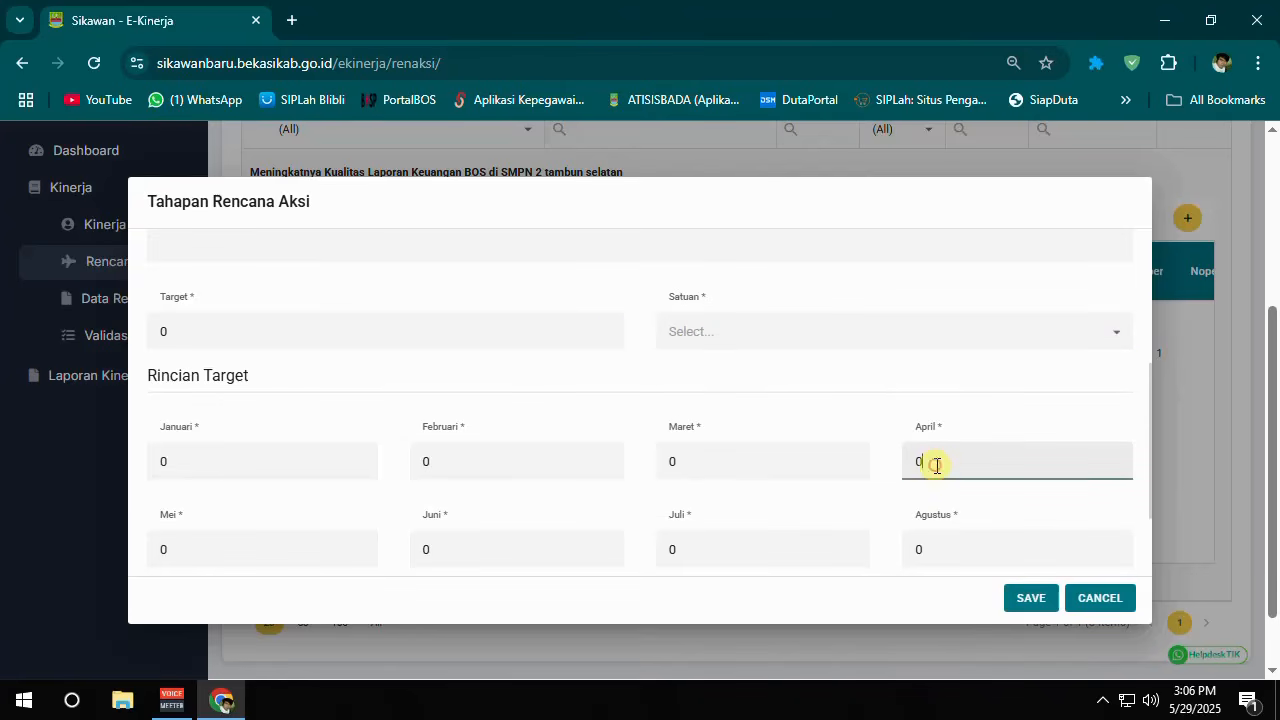
click(936, 465)
click(257, 551)
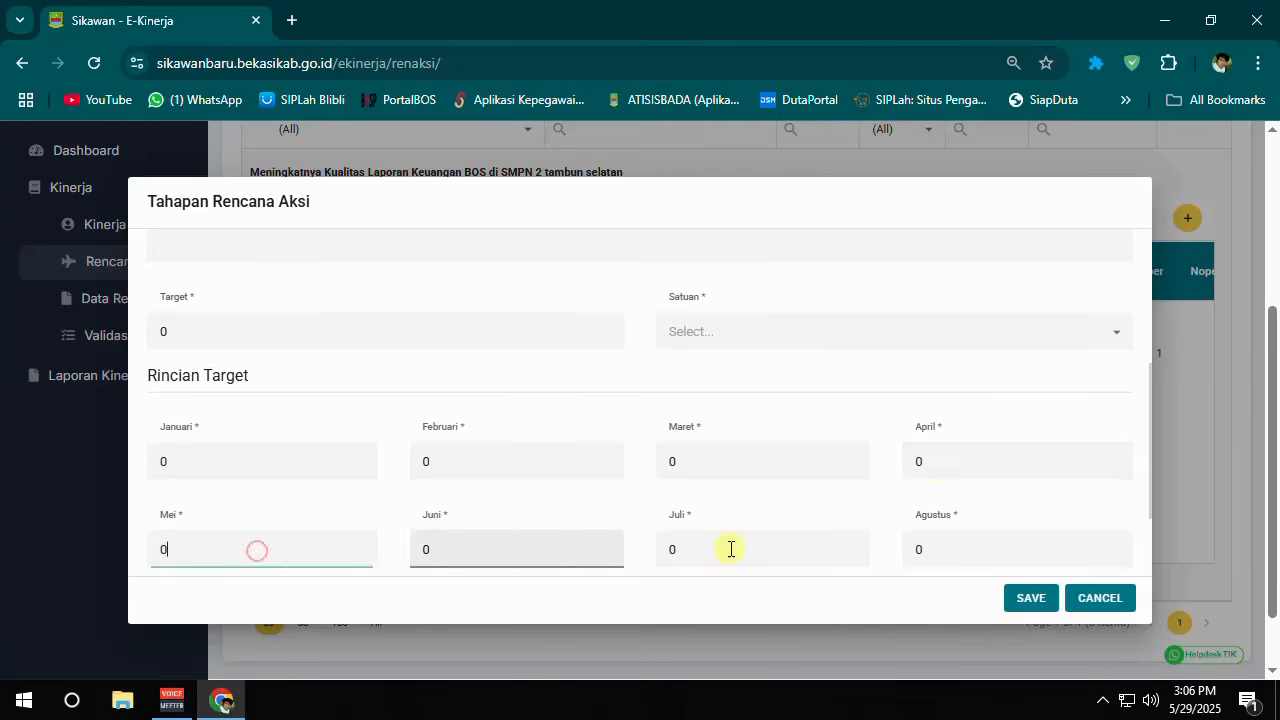
scroll(837, 556, down, 2)
click(1100, 597)
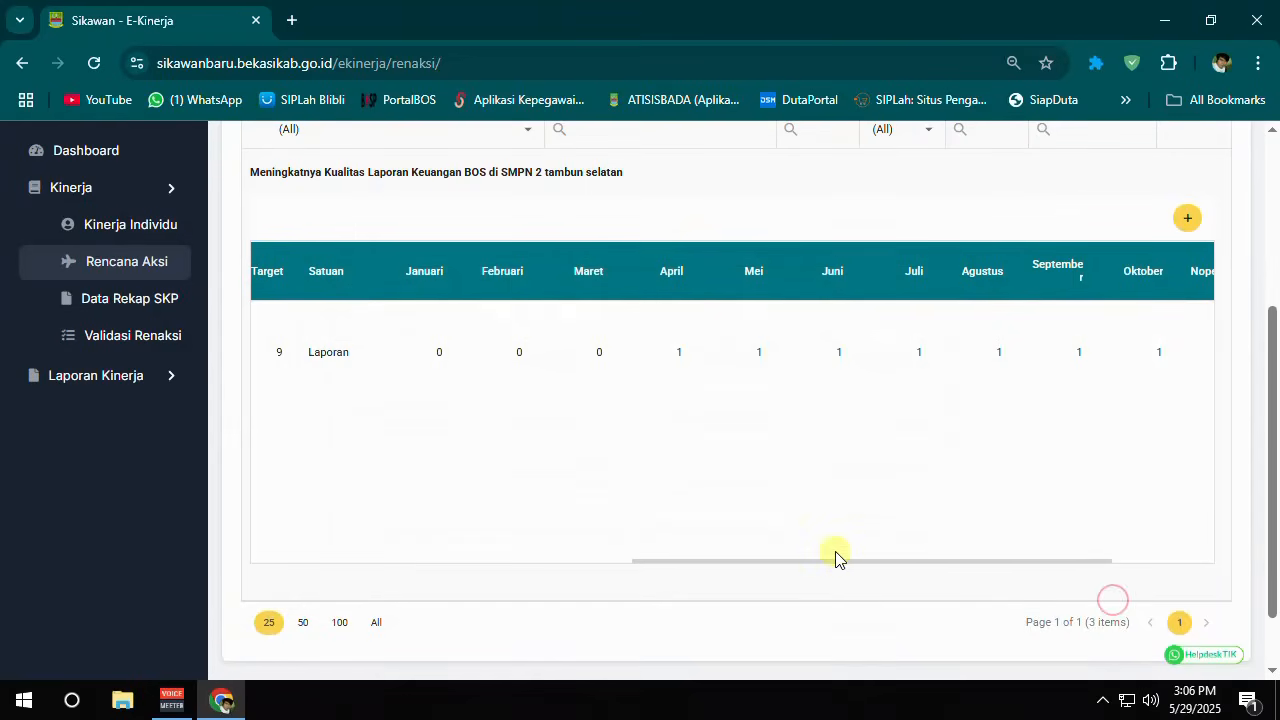
- Review the stage's Tahapan, Sasaran and Indikator Sasaran texts once more and collapse the Laporan Keuangan BOS action plan
drag(836, 562, 397, 546)
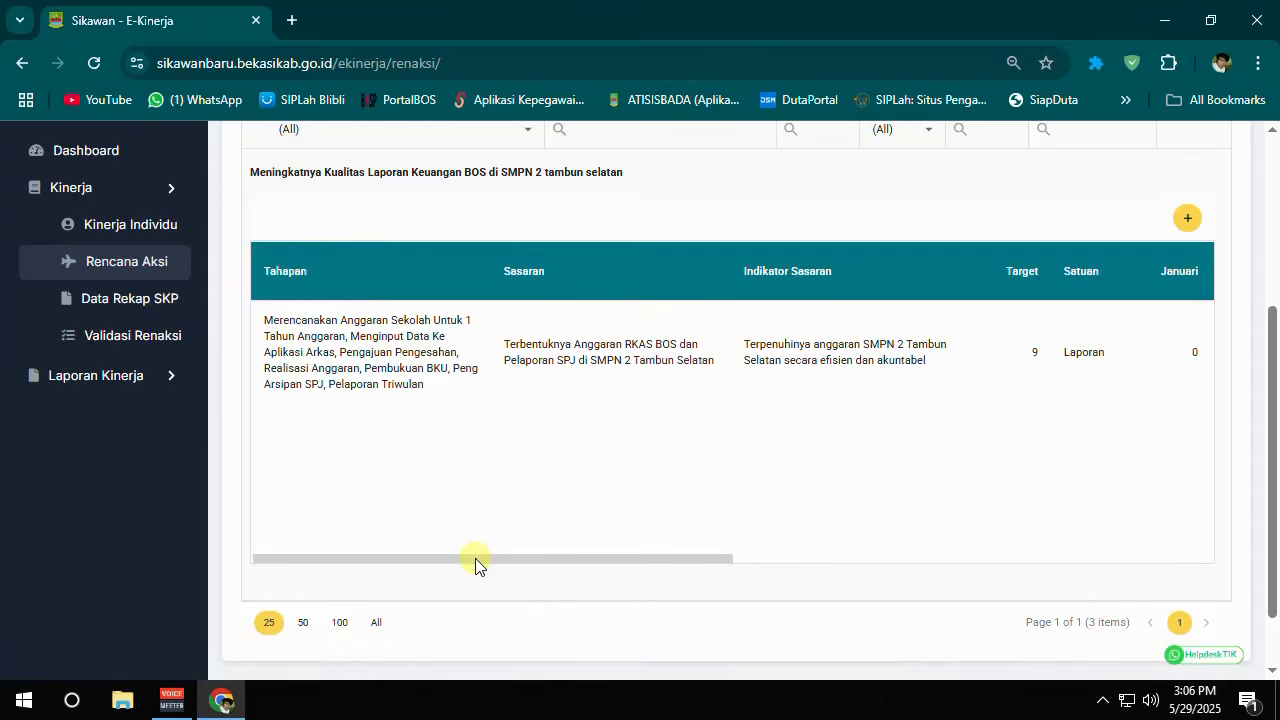
drag(477, 560, 462, 485)
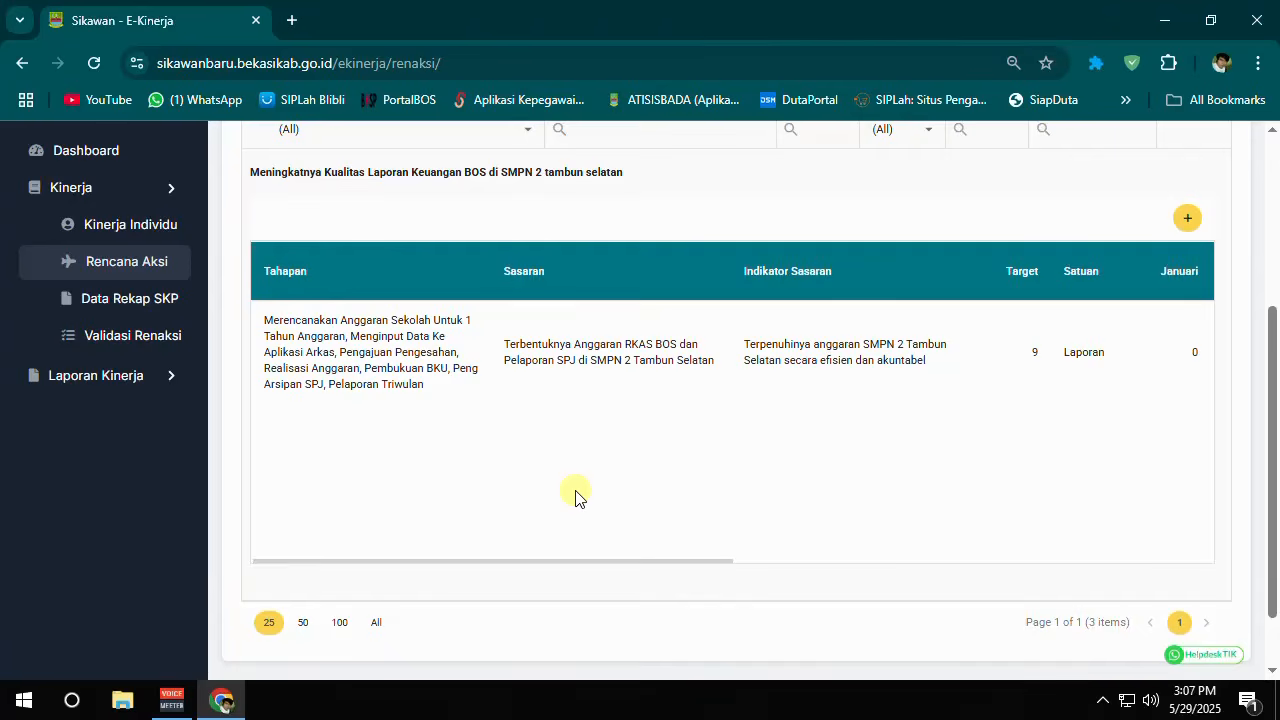
scroll(550, 505, up, 1)
click(258, 241)
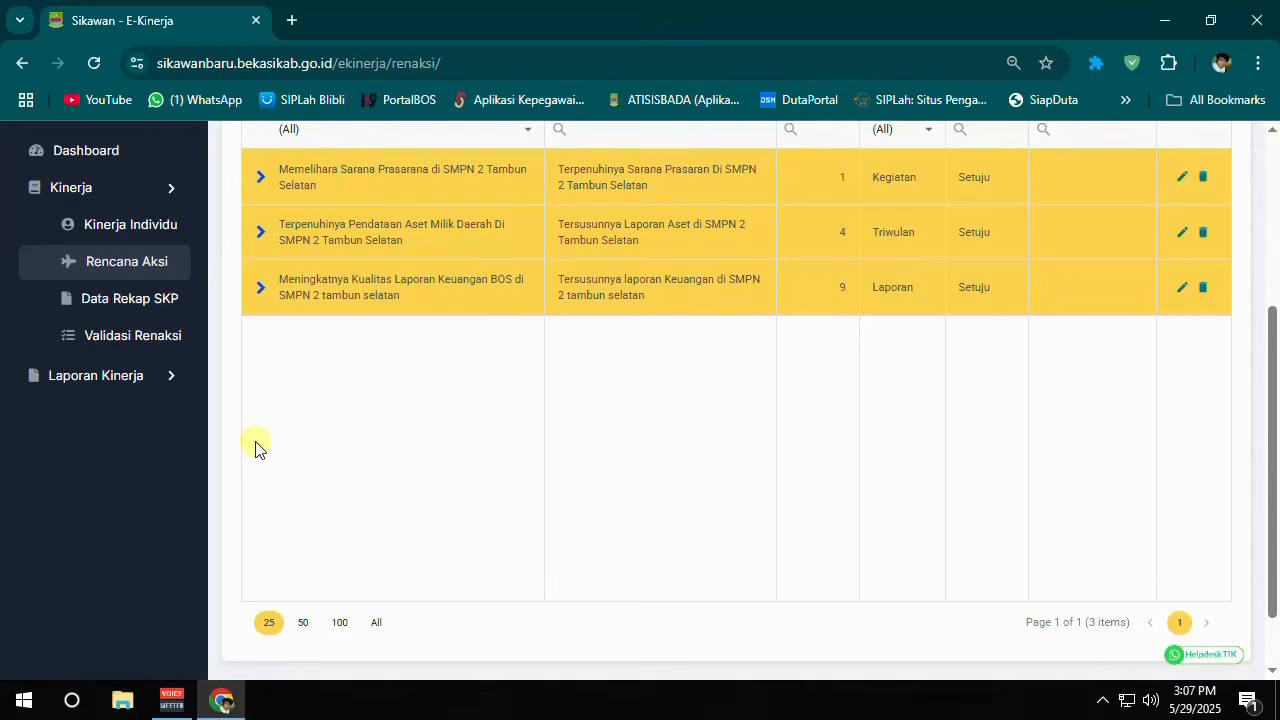
- Open the Kinerja Bulanan page under Laporan Kinerja and view the Mei 2025 monthly report alongside the Kinerja page list
click(160, 392)
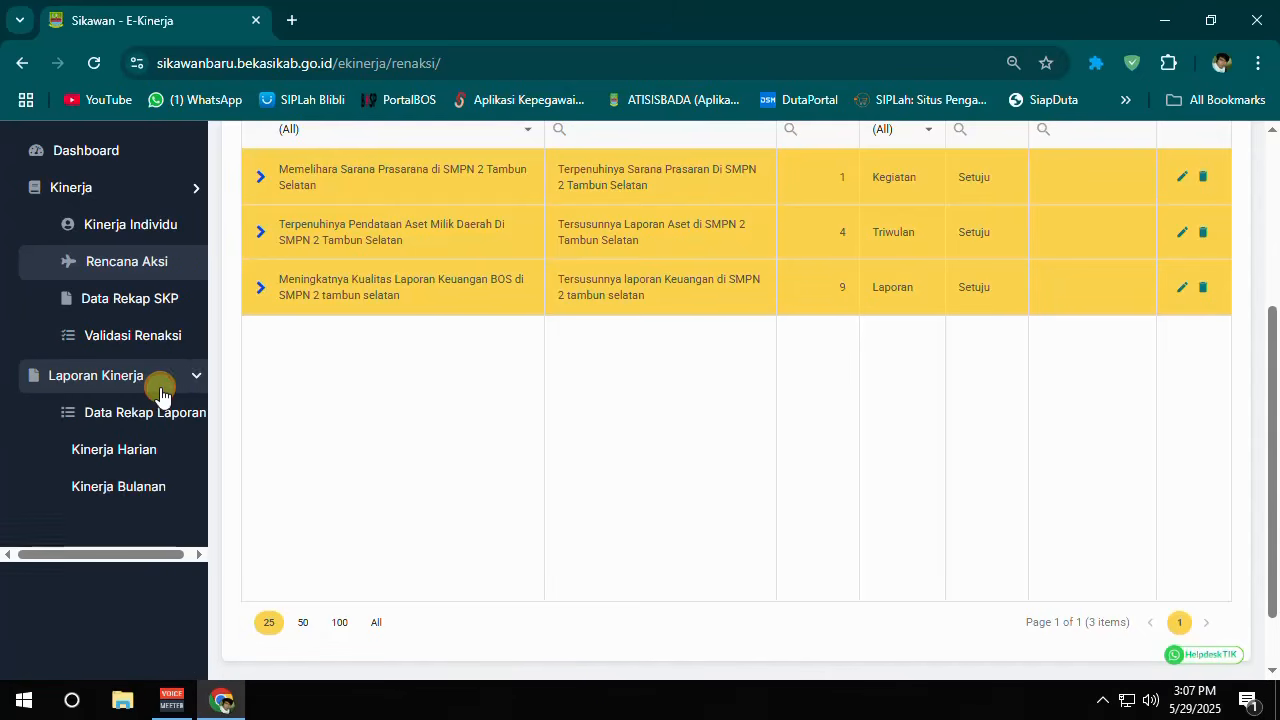
click(158, 496)
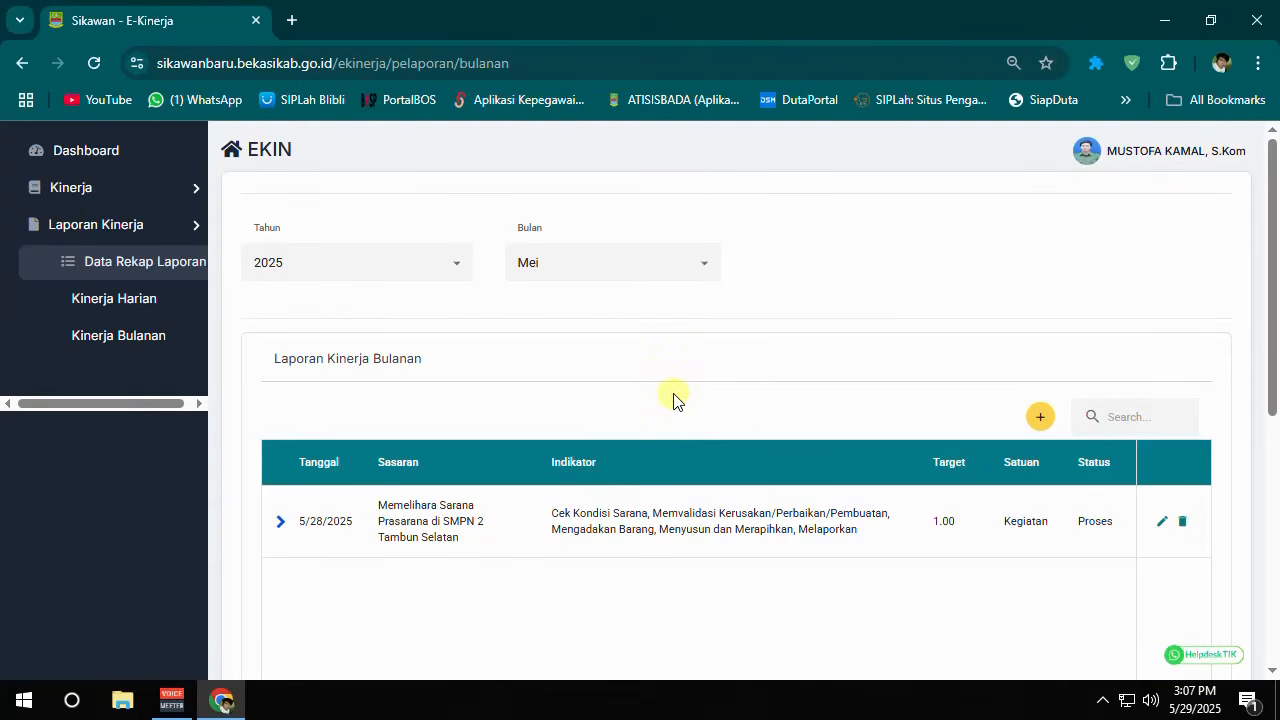
click(168, 188)
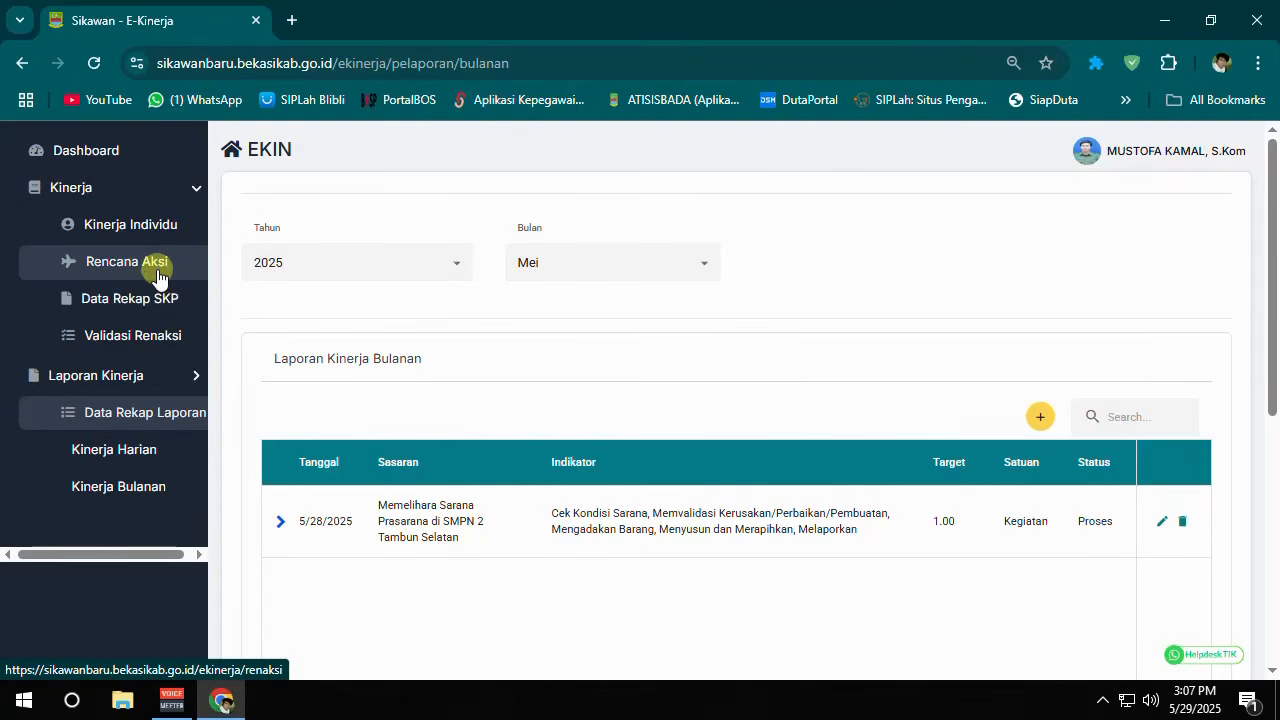
click(171, 494)
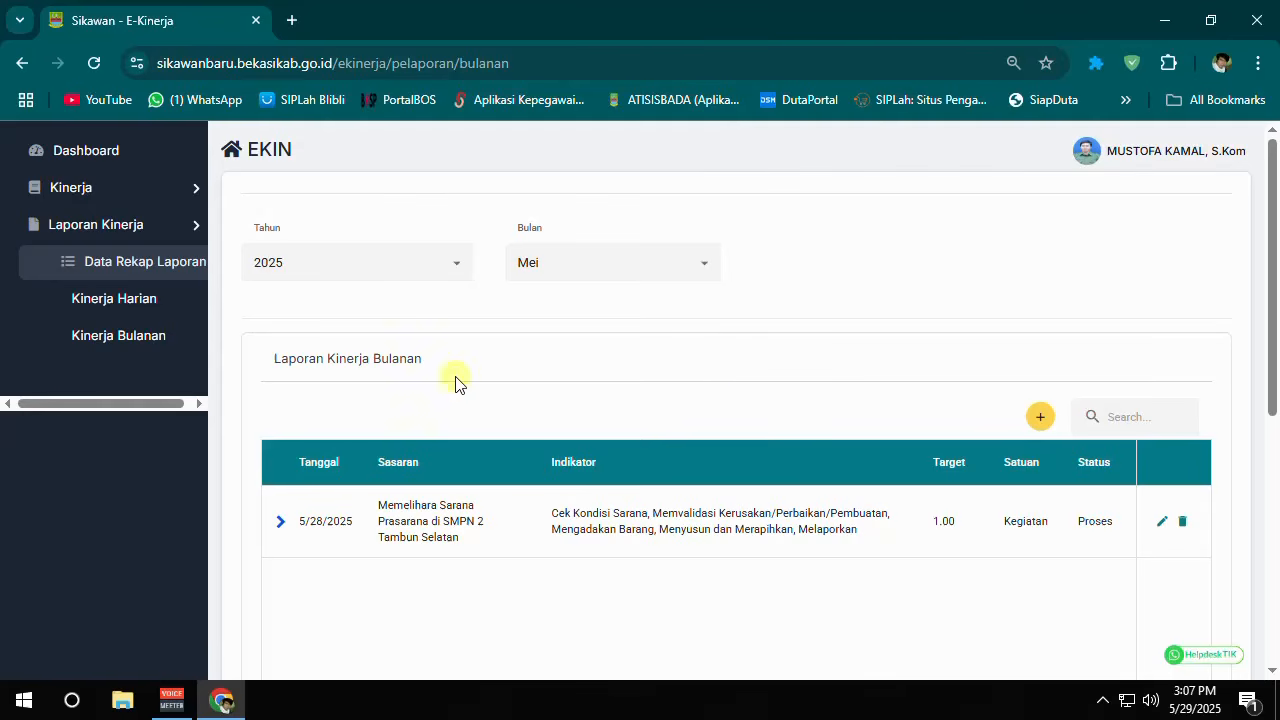
click(148, 187)
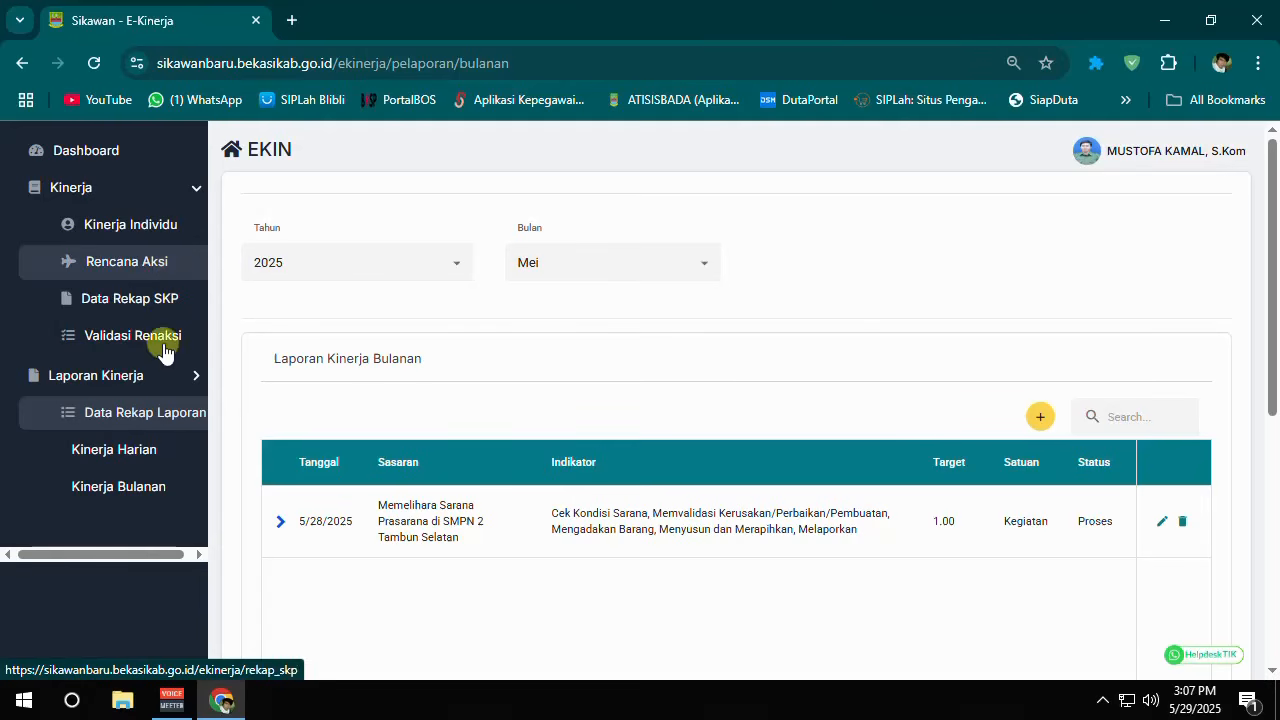
click(152, 492)
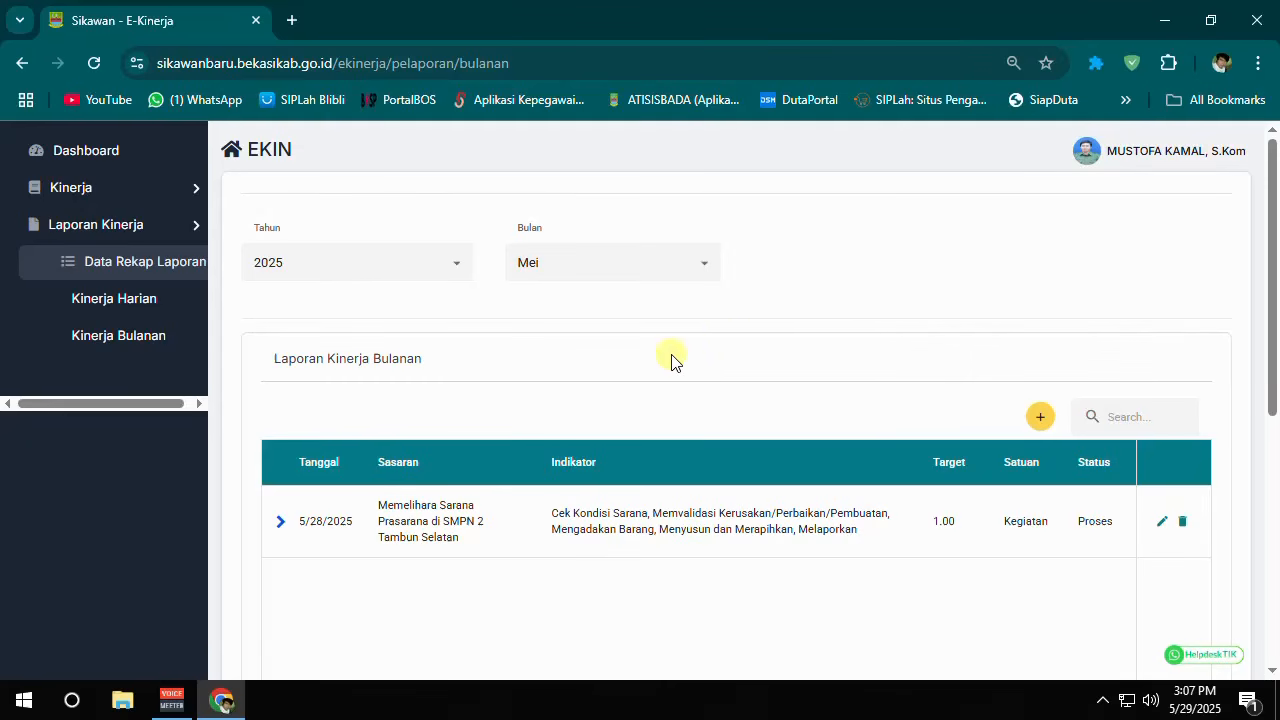
- View the April 2025 entries in the monthly performance report and return to the Rencana Aksi list
click(176, 188)
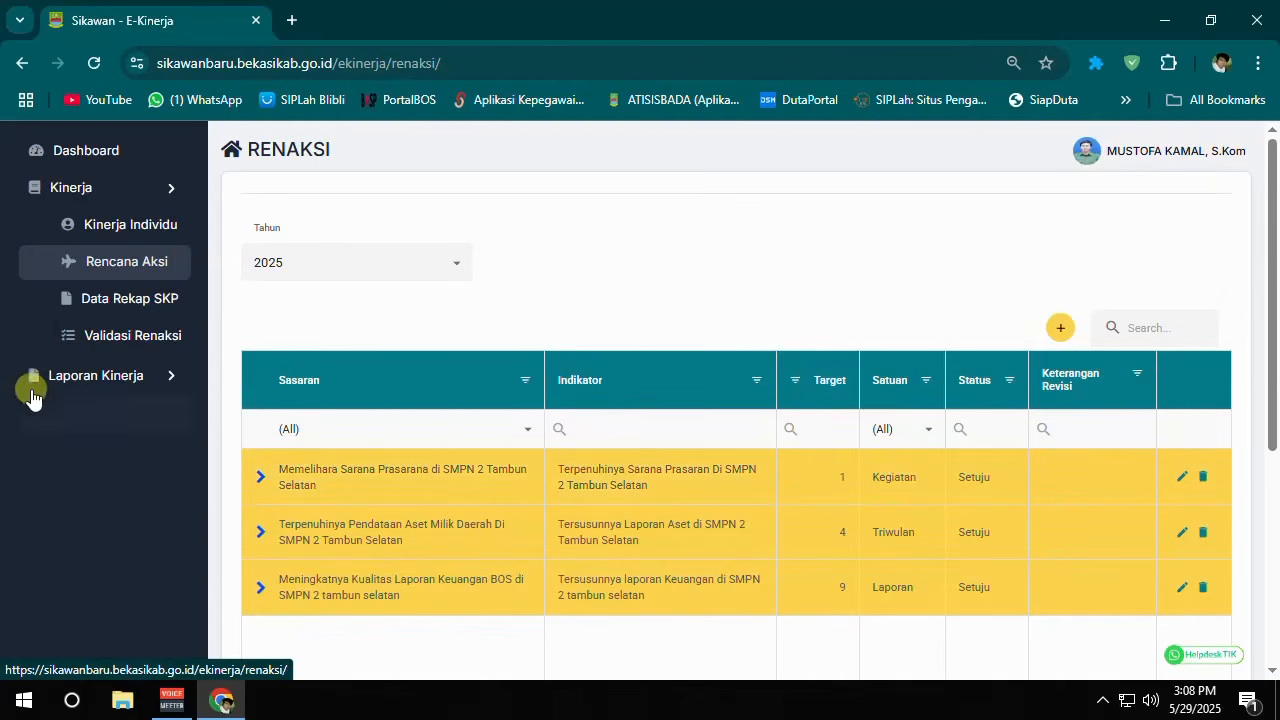
click(123, 373)
click(138, 490)
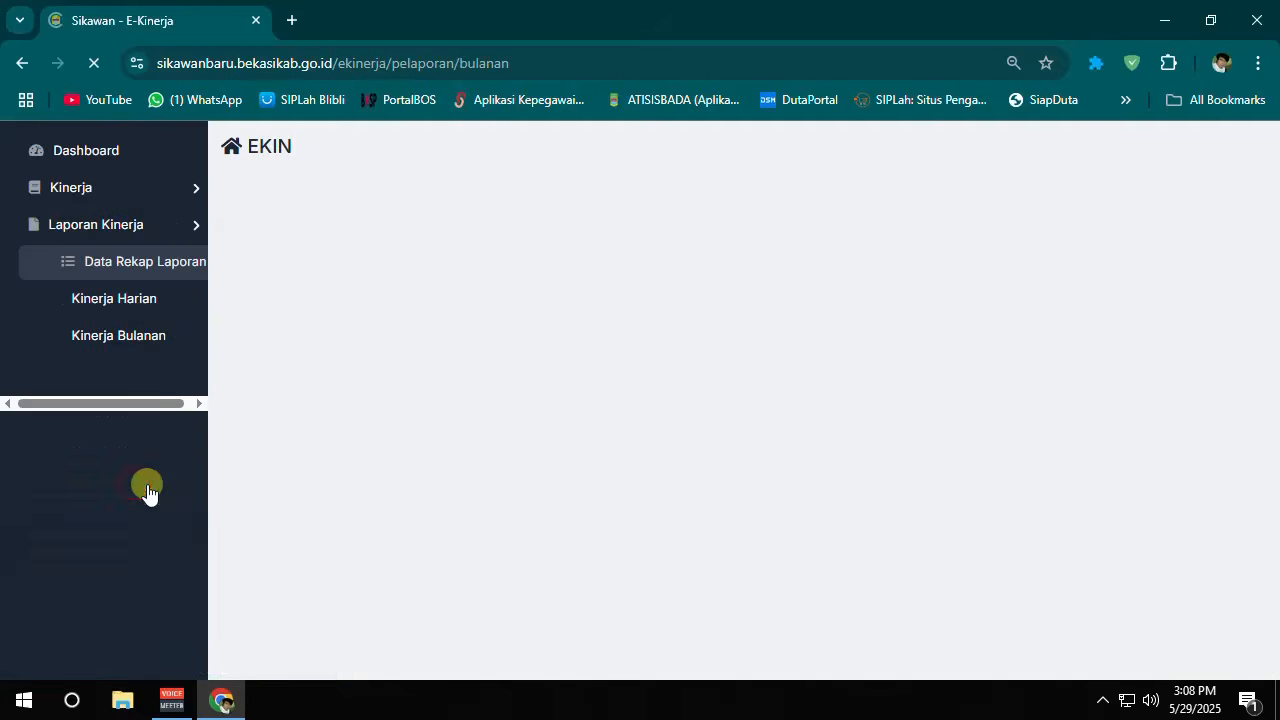
click(605, 266)
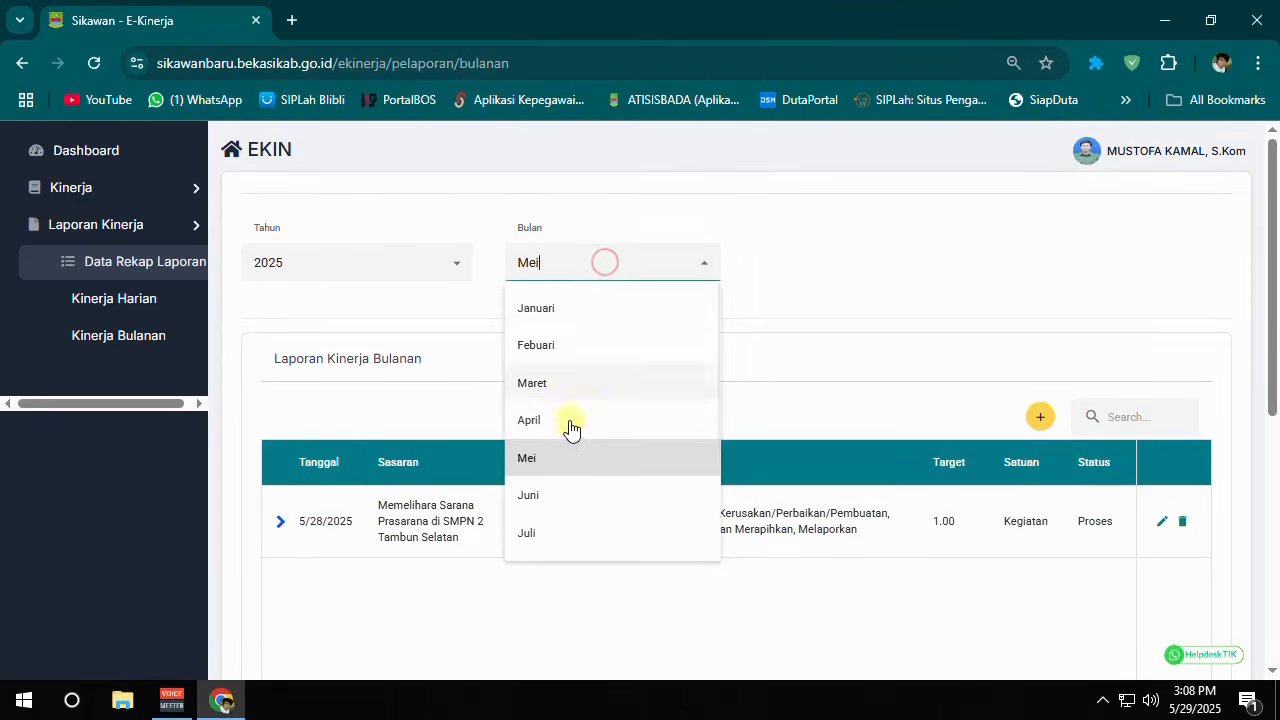
click(571, 425)
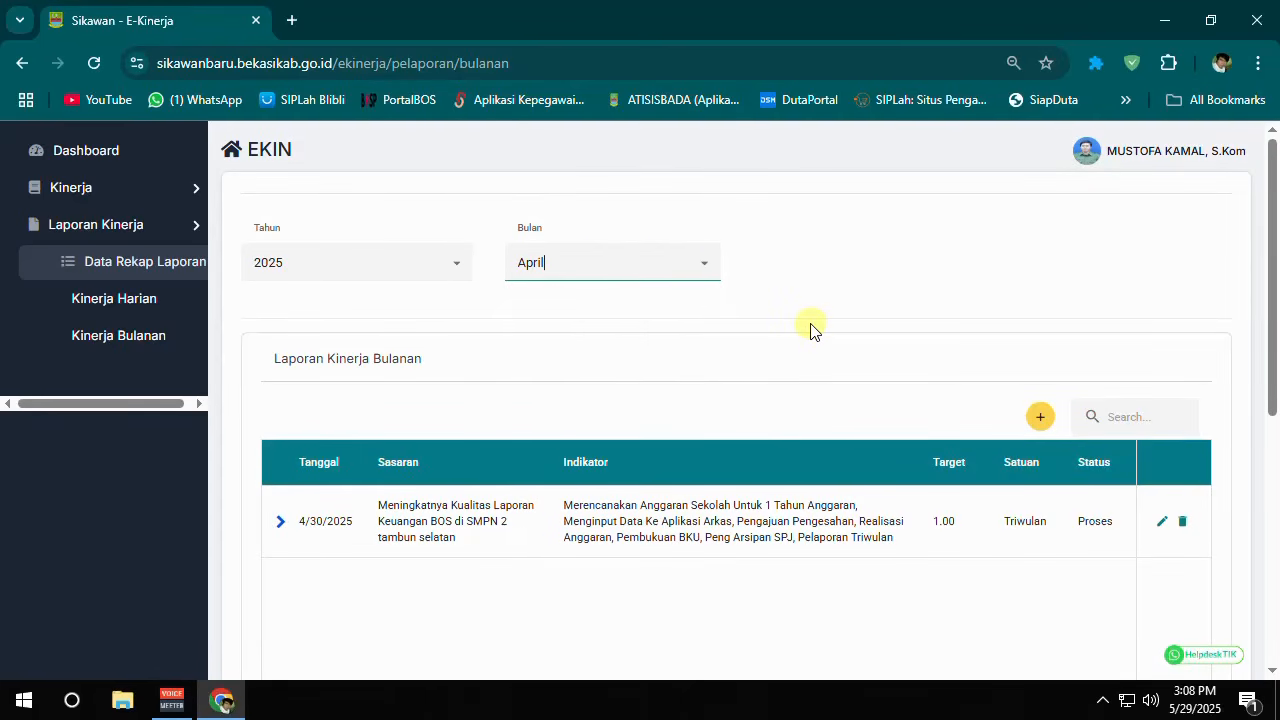
click(163, 187)
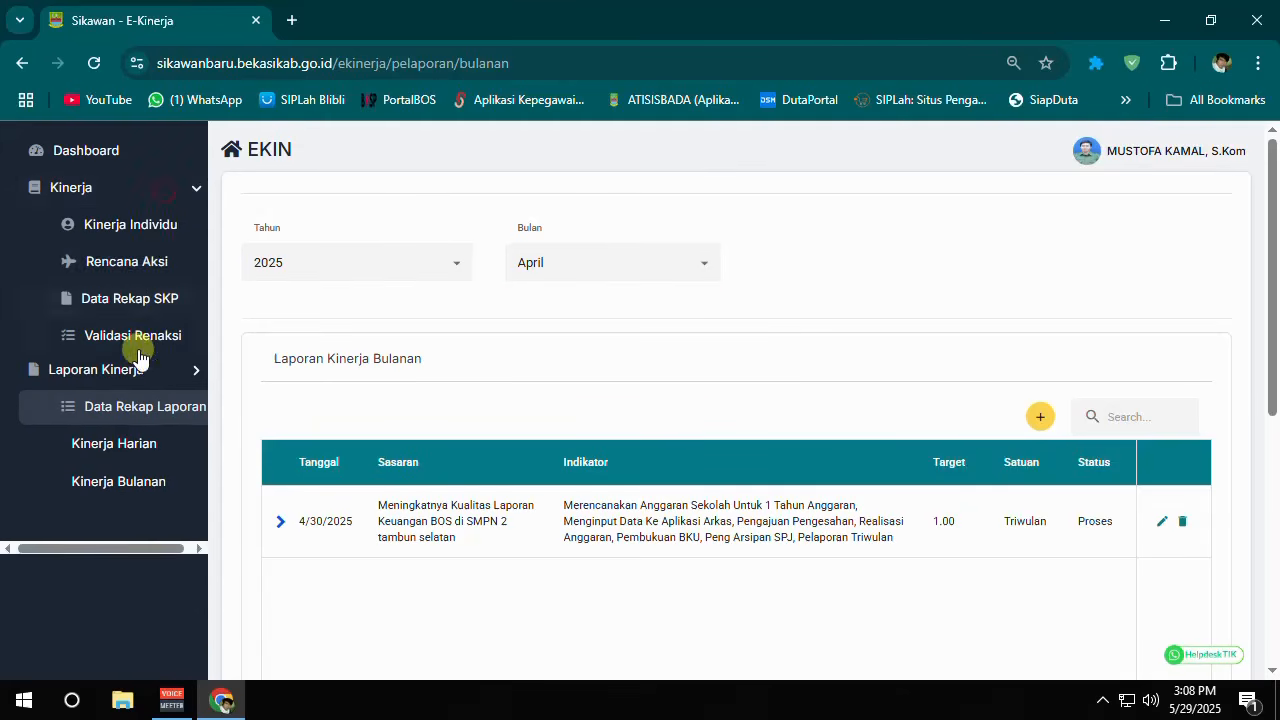
click(158, 265)
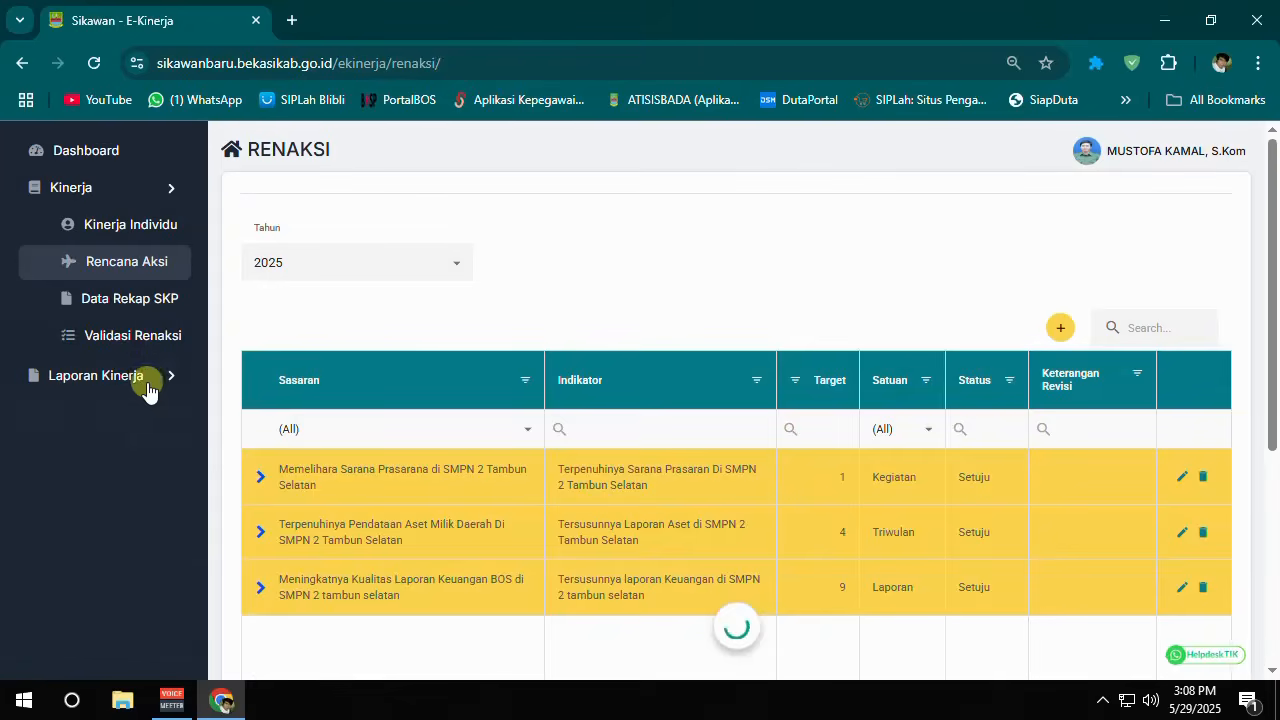
- Open the Kinerja Bulanan page under Laporan Kinerja
click(149, 386)
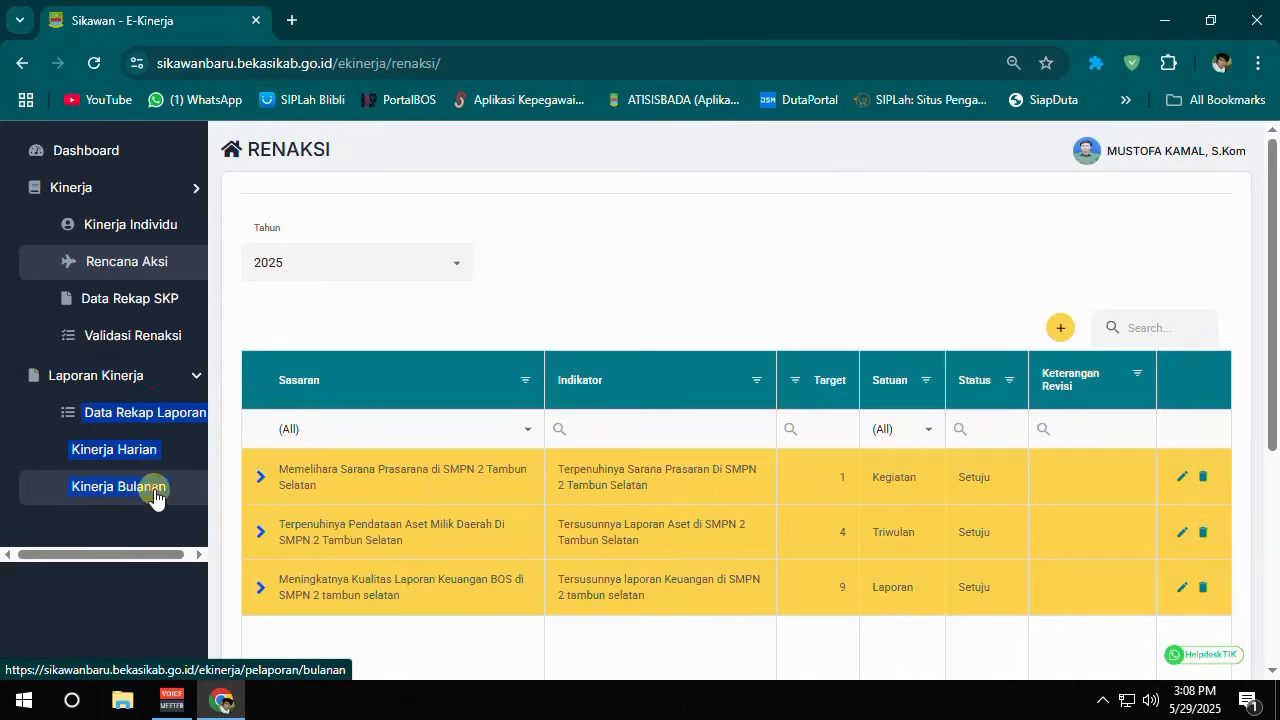
click(152, 487)
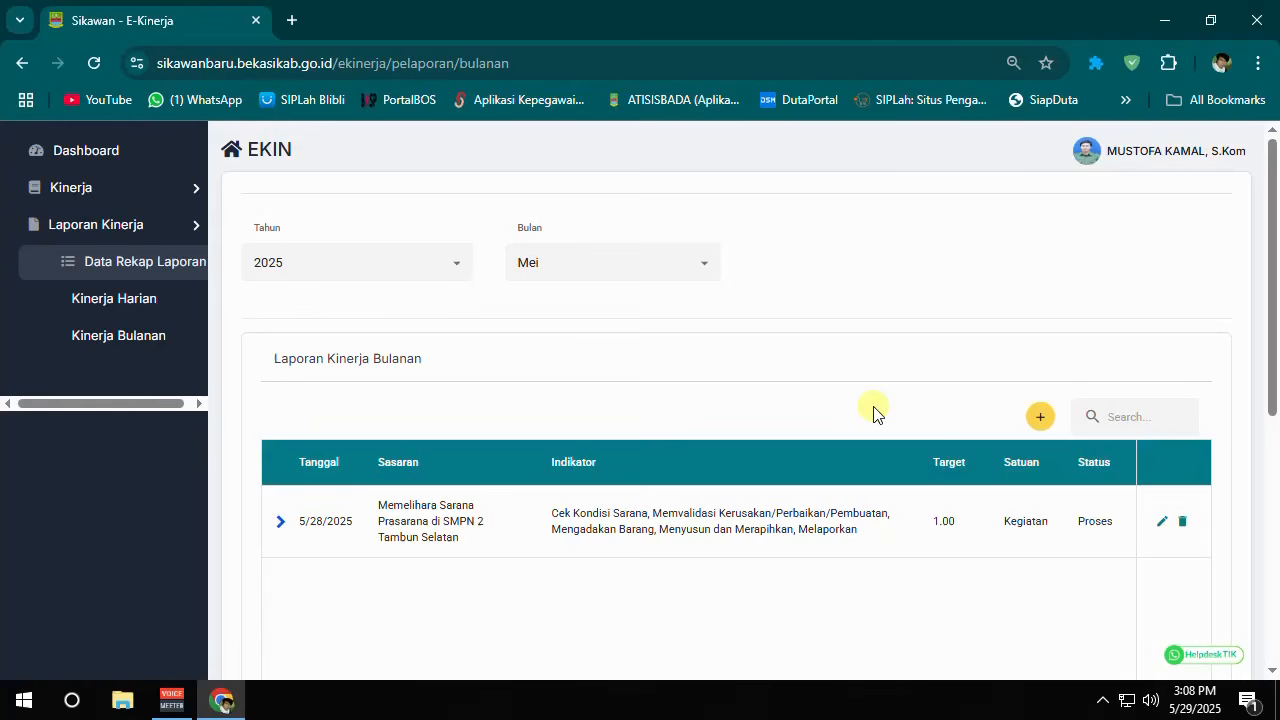
- Start a new monthly report dated 30 04 2025, view its Sasaran choices, and cancel the form
click(1040, 418)
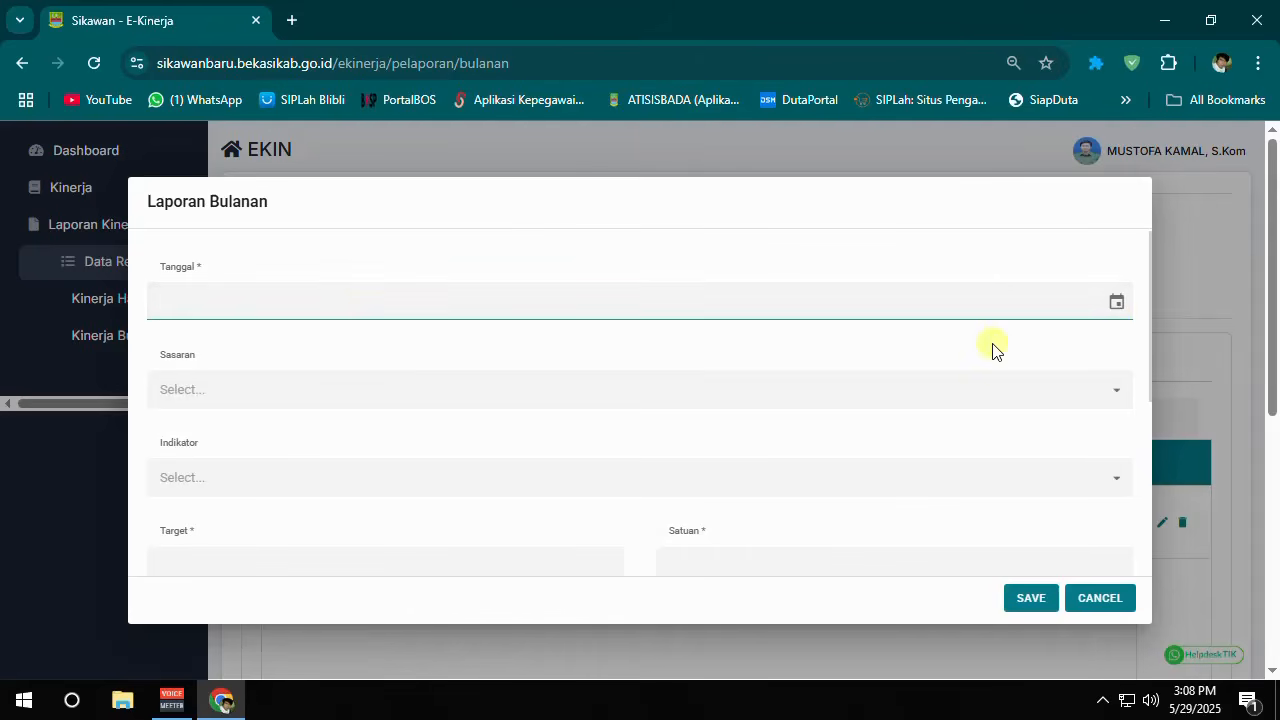
click(1115, 303)
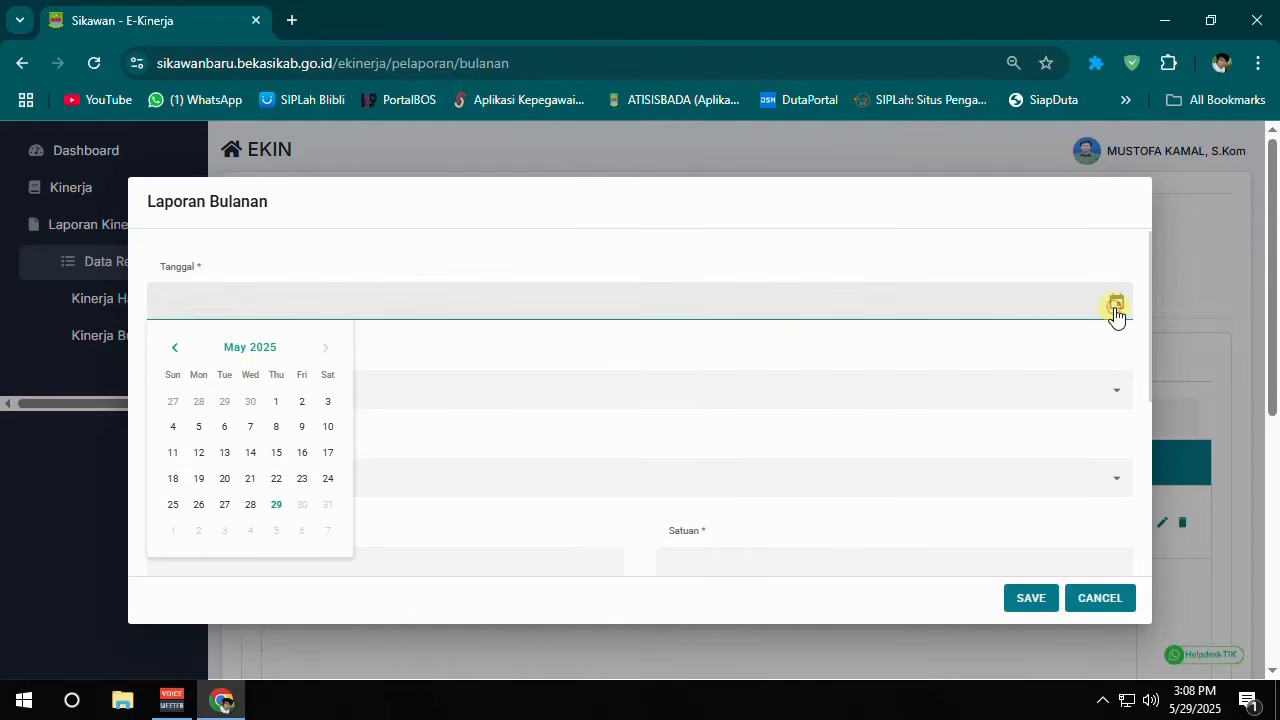
click(175, 348)
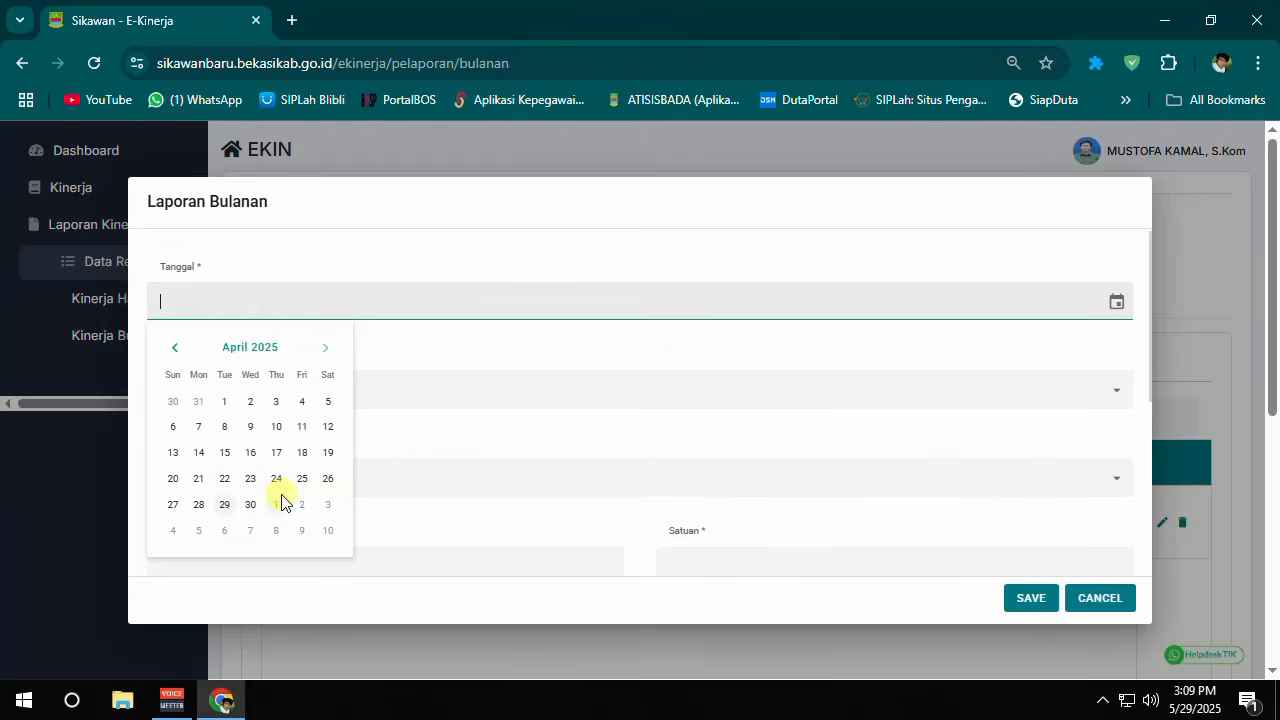
click(446, 354)
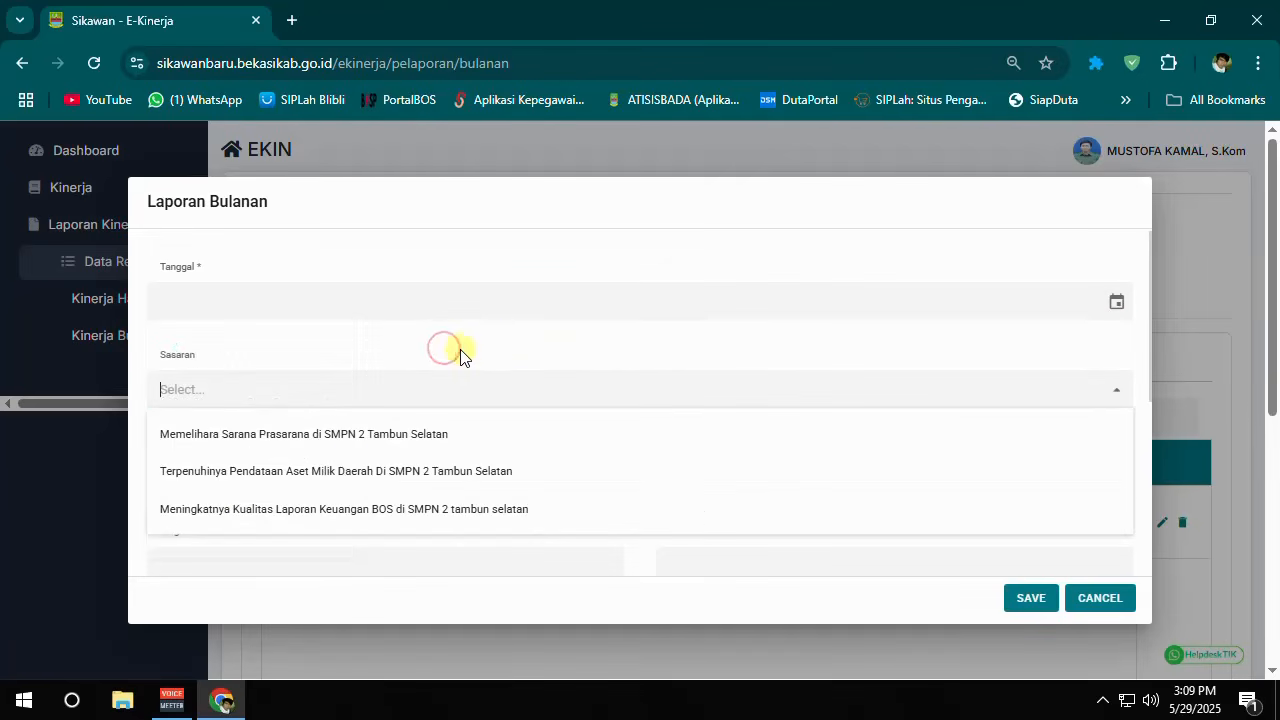
click(1115, 302)
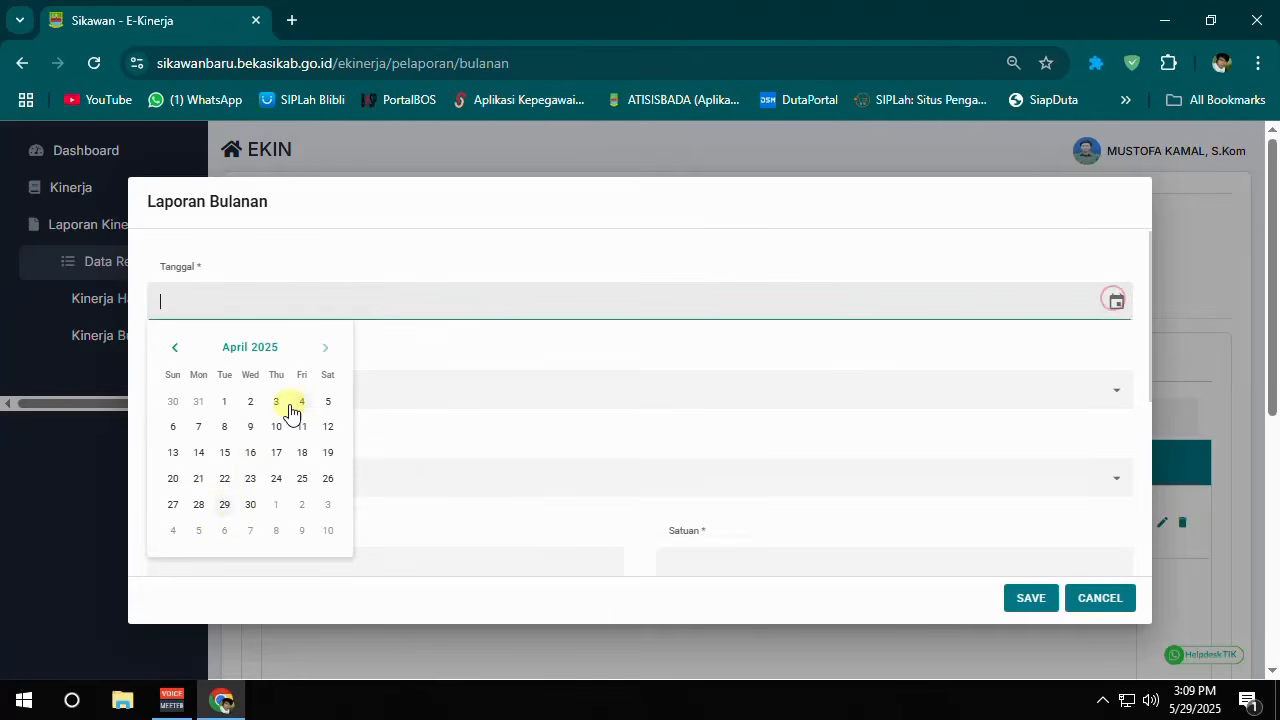
click(251, 508)
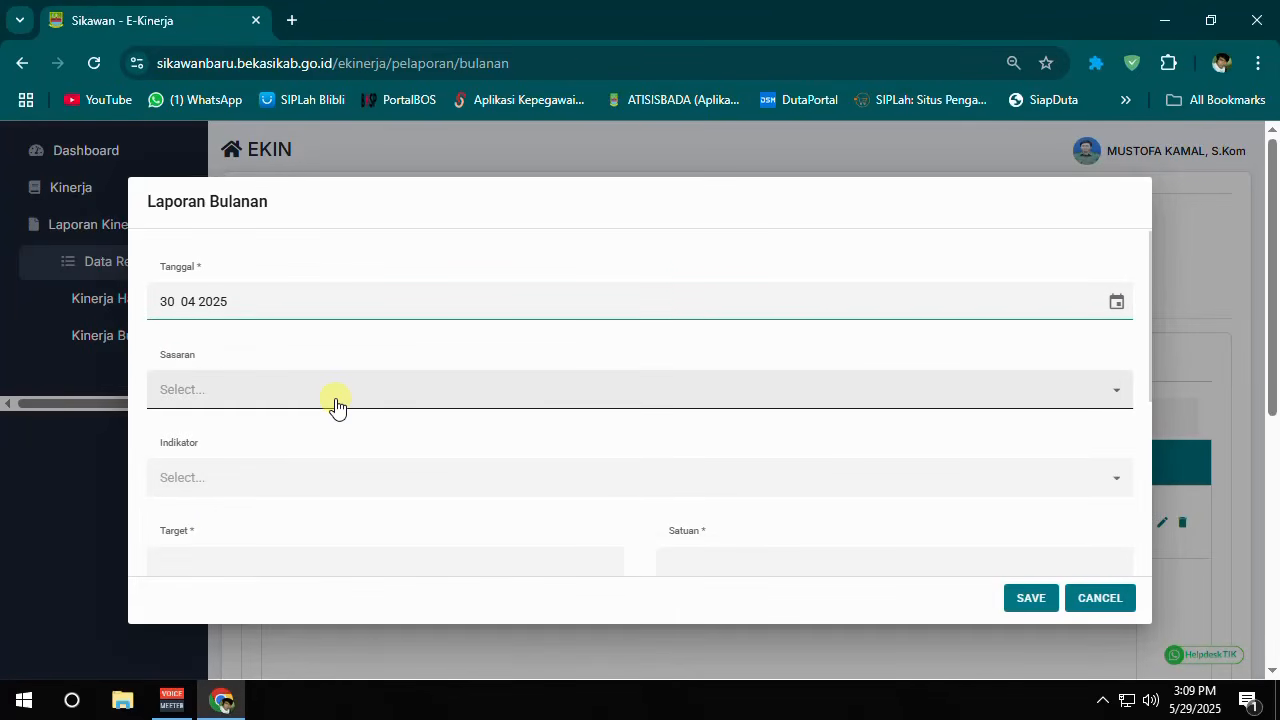
click(336, 407)
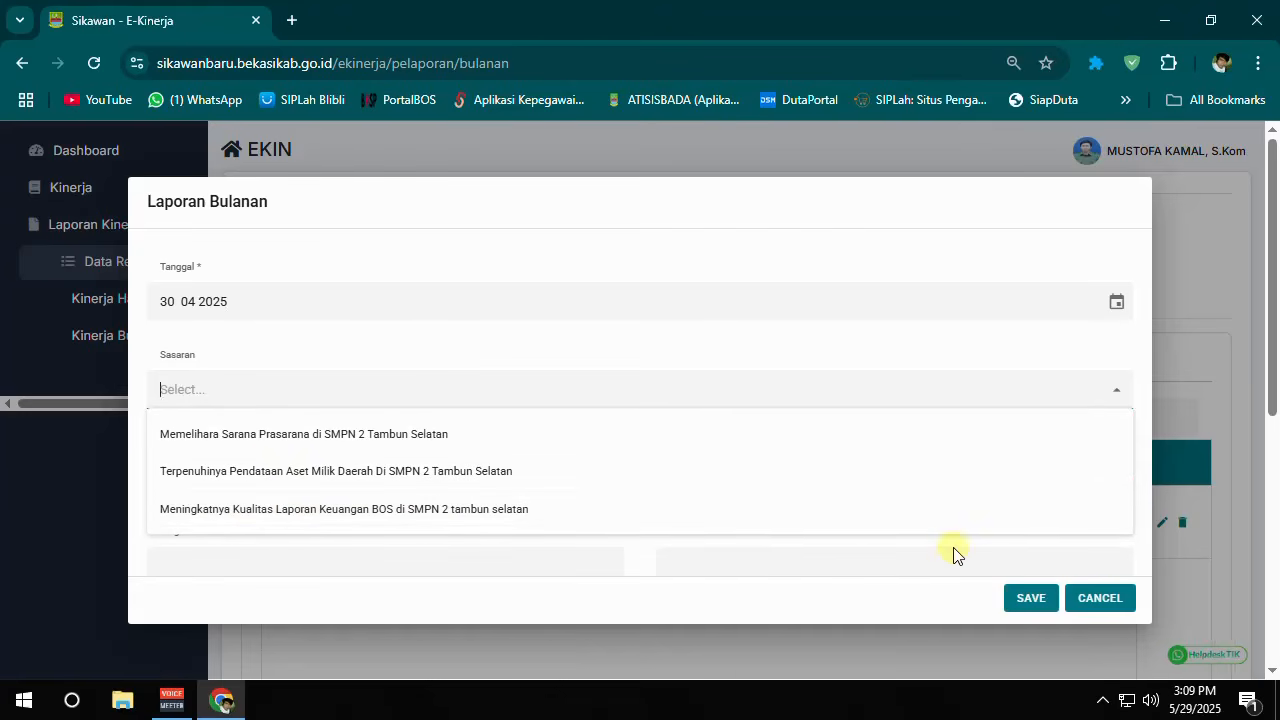
click(1099, 598)
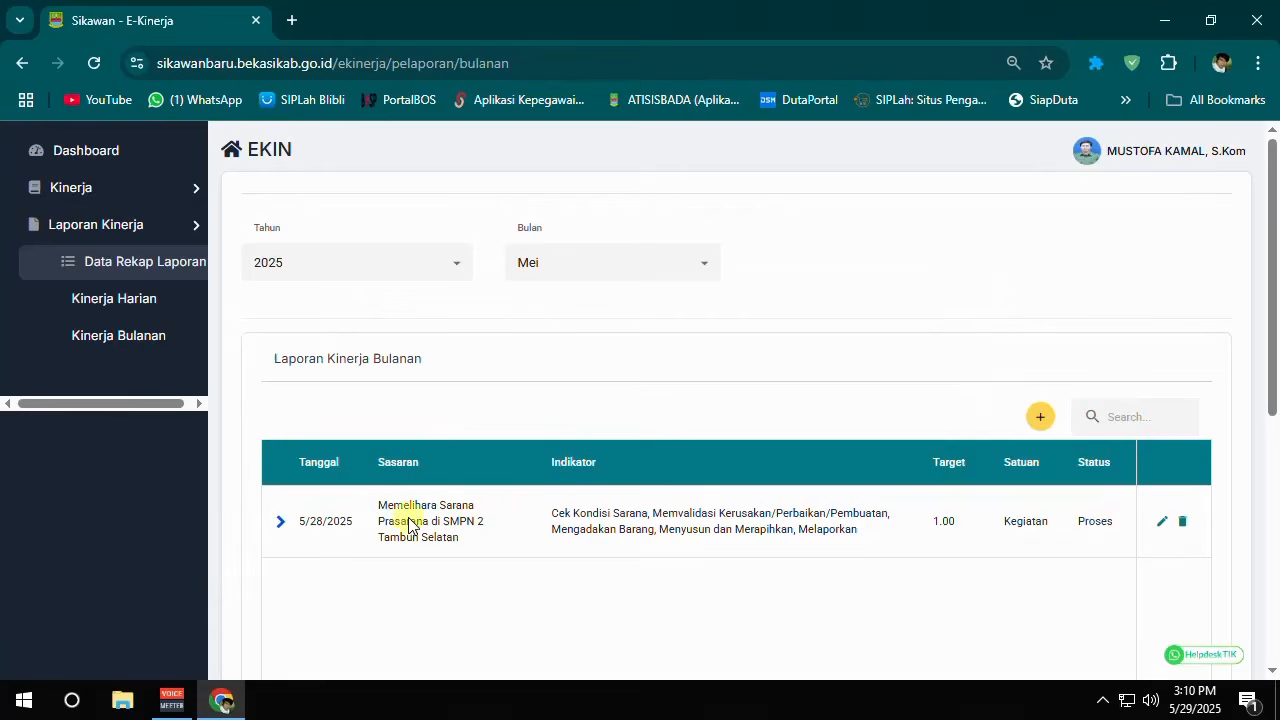
- Show the April 2025 monthly reports and open the Laporan Keuangan BOS entry for editing
scroll(412, 512, down, 1)
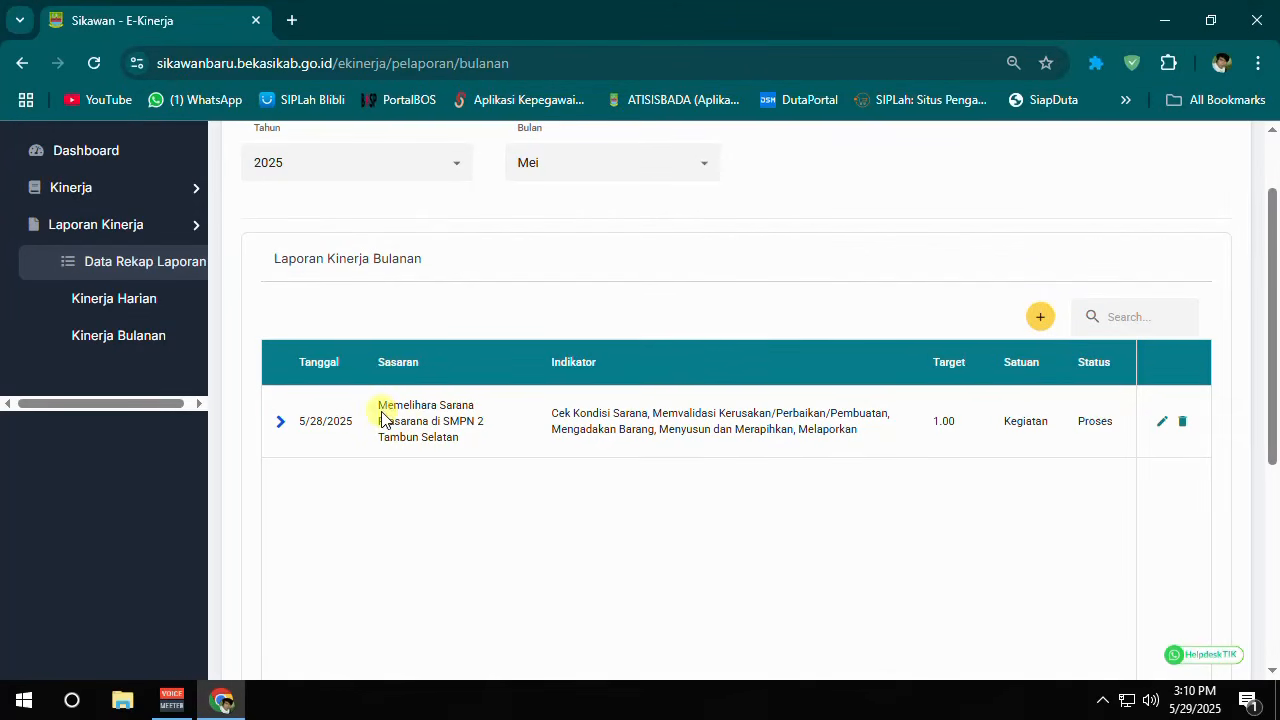
scroll(537, 432, up, 1)
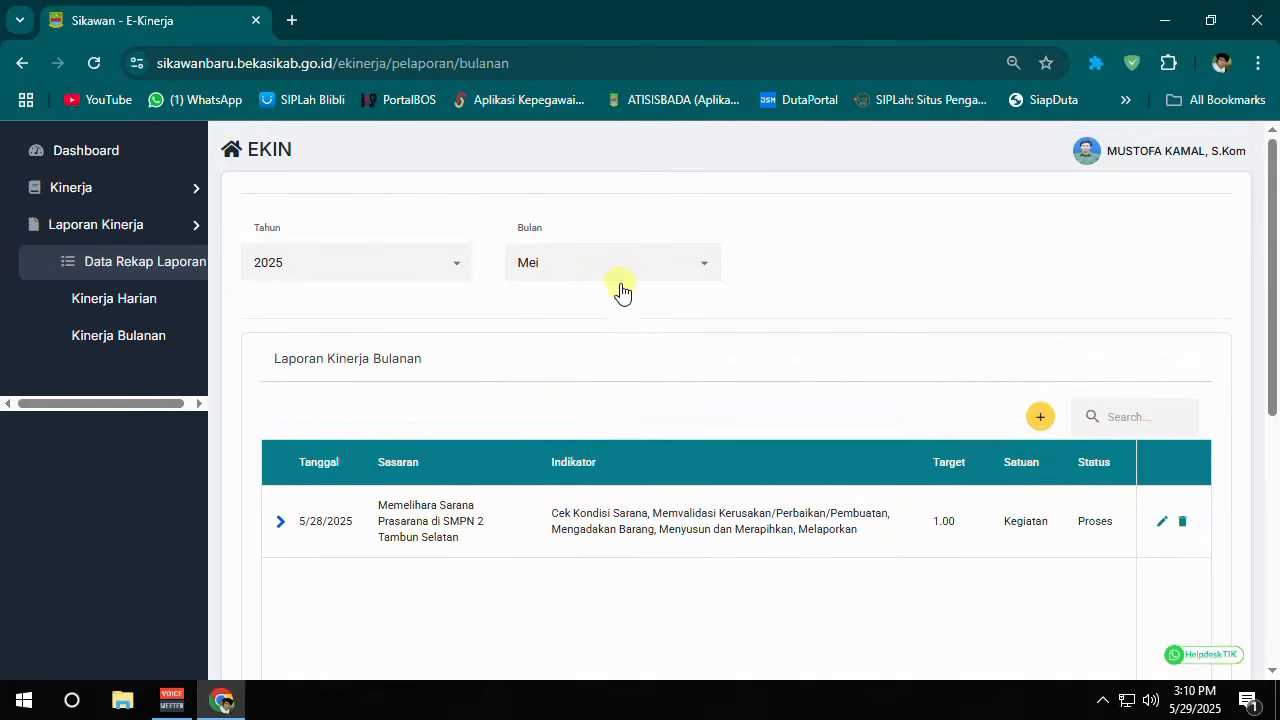
click(615, 270)
click(573, 428)
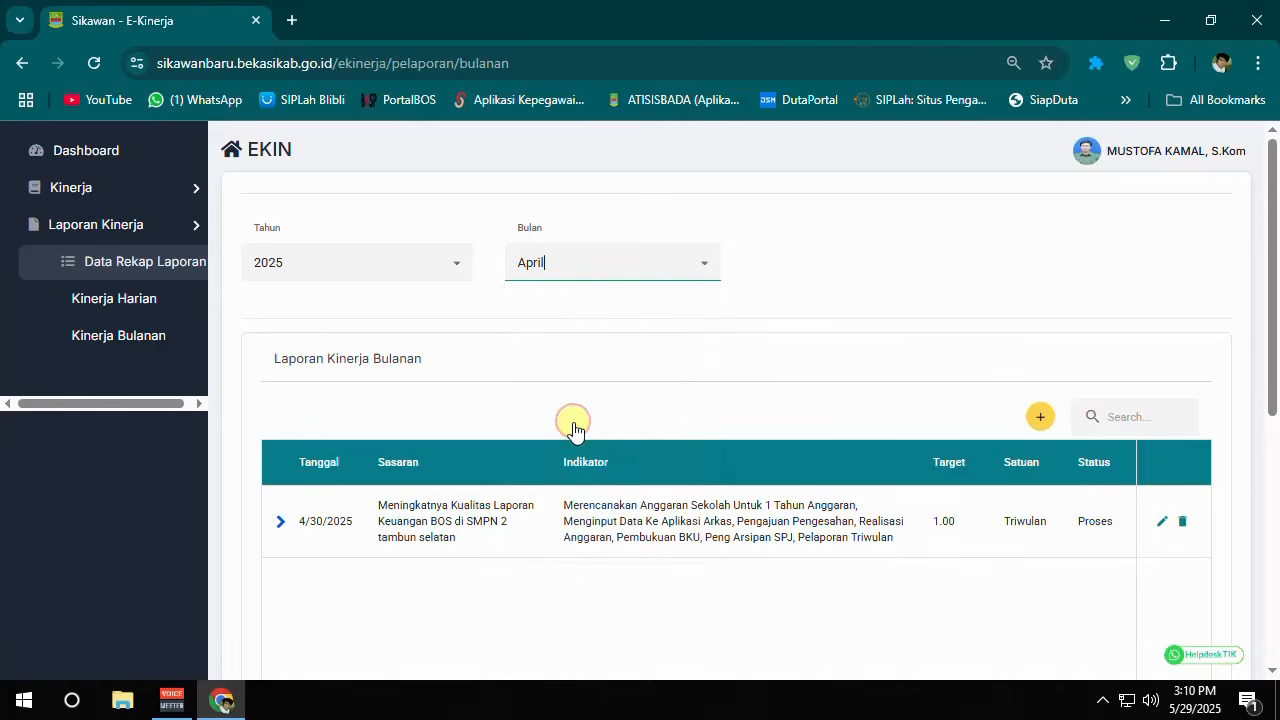
scroll(434, 423, down, 1)
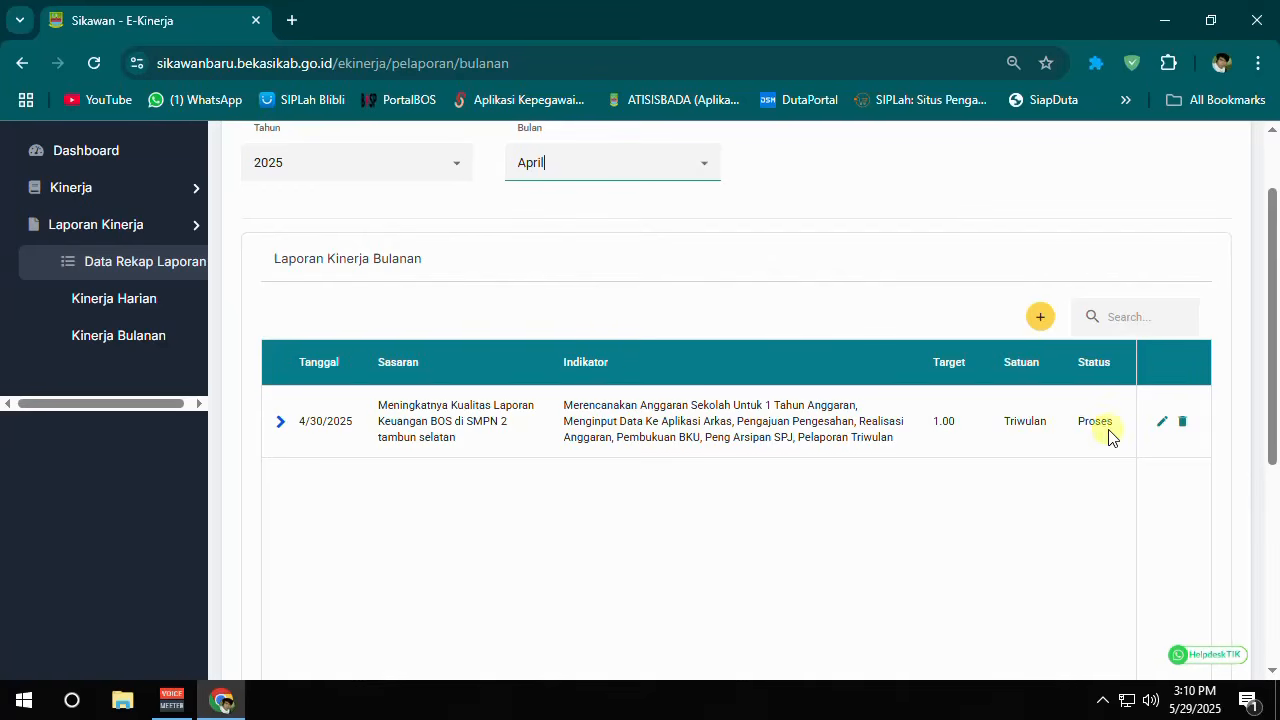
click(1160, 422)
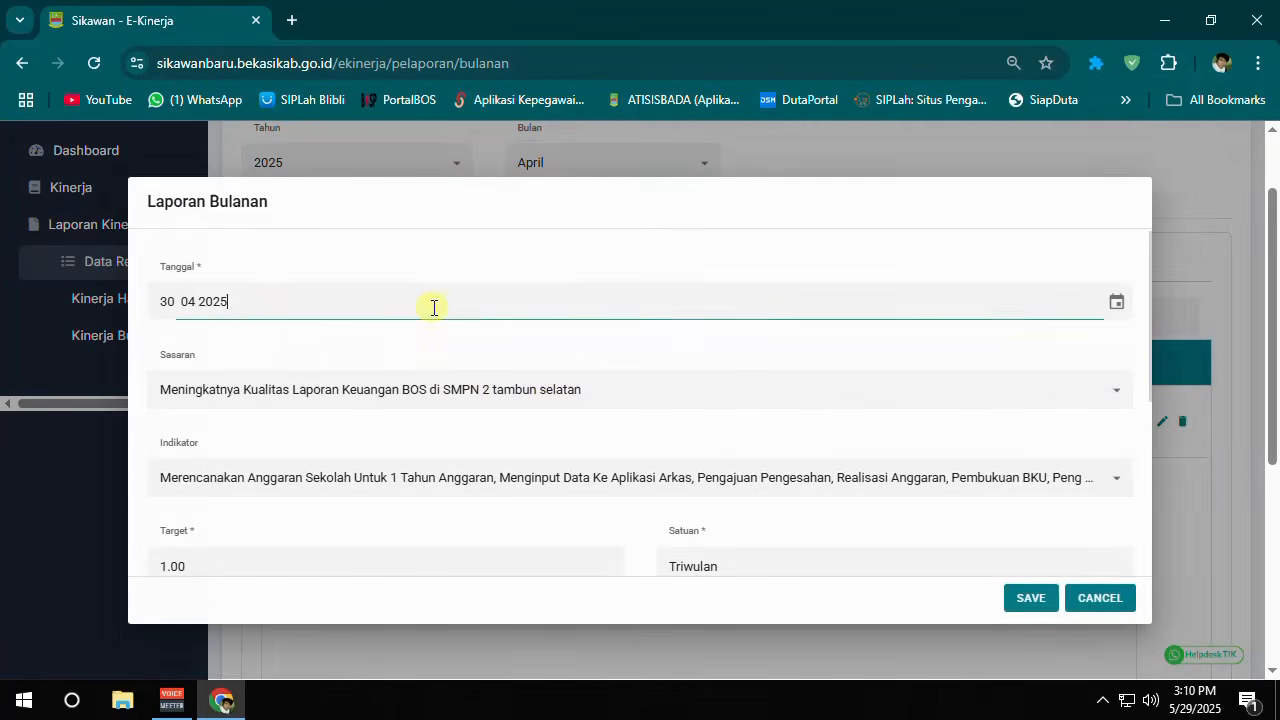
- Review the Sasaran and Indikator choices and the Target field of the April report
click(370, 398)
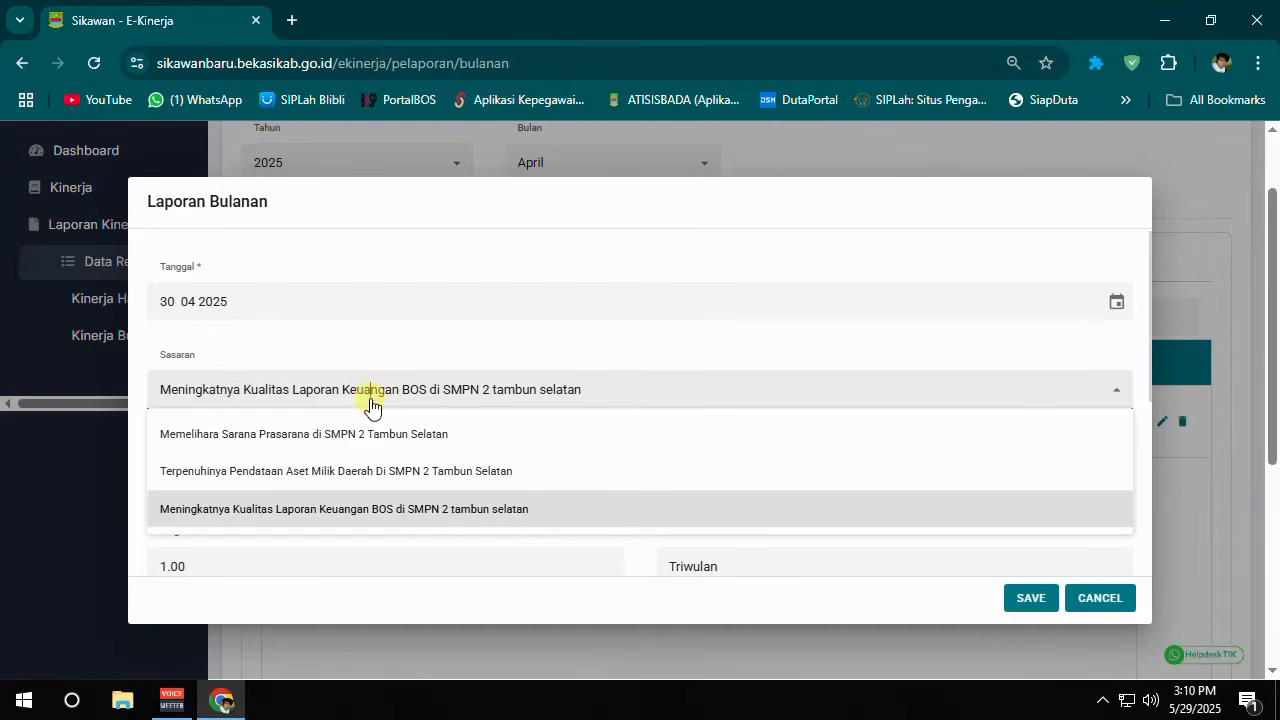
click(371, 404)
click(347, 492)
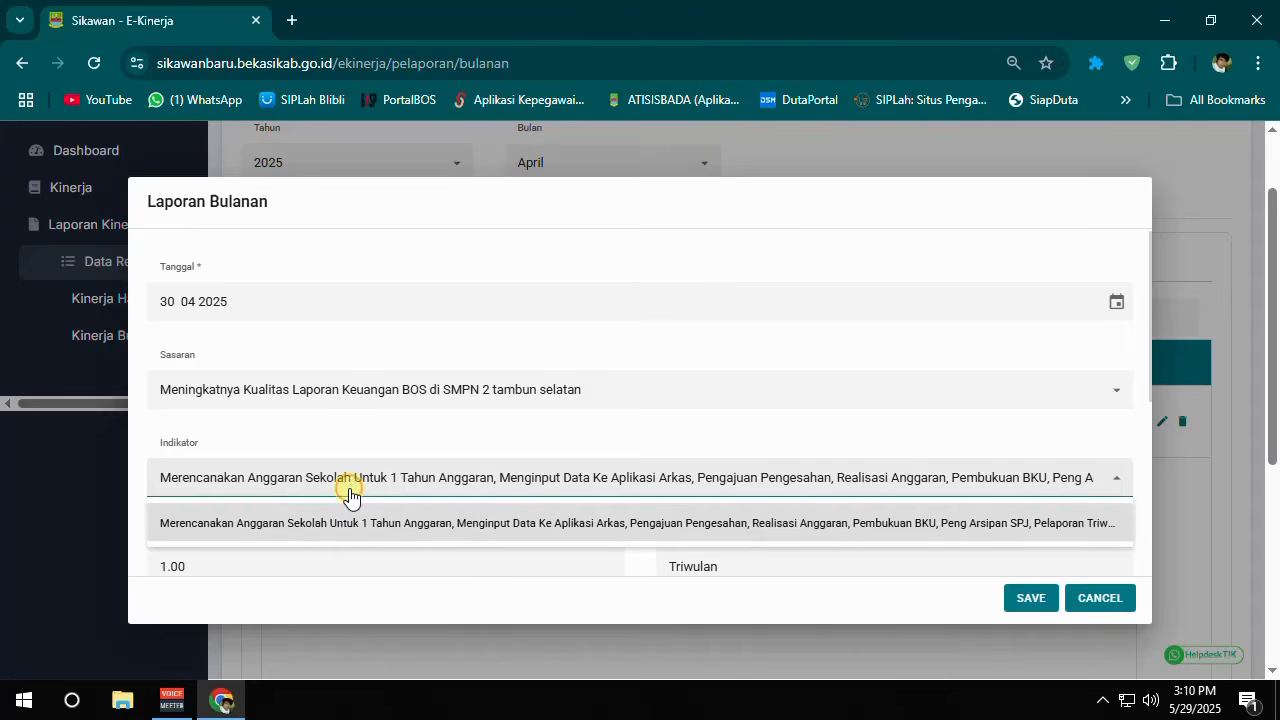
click(349, 493)
scroll(560, 465, down, 3)
click(282, 320)
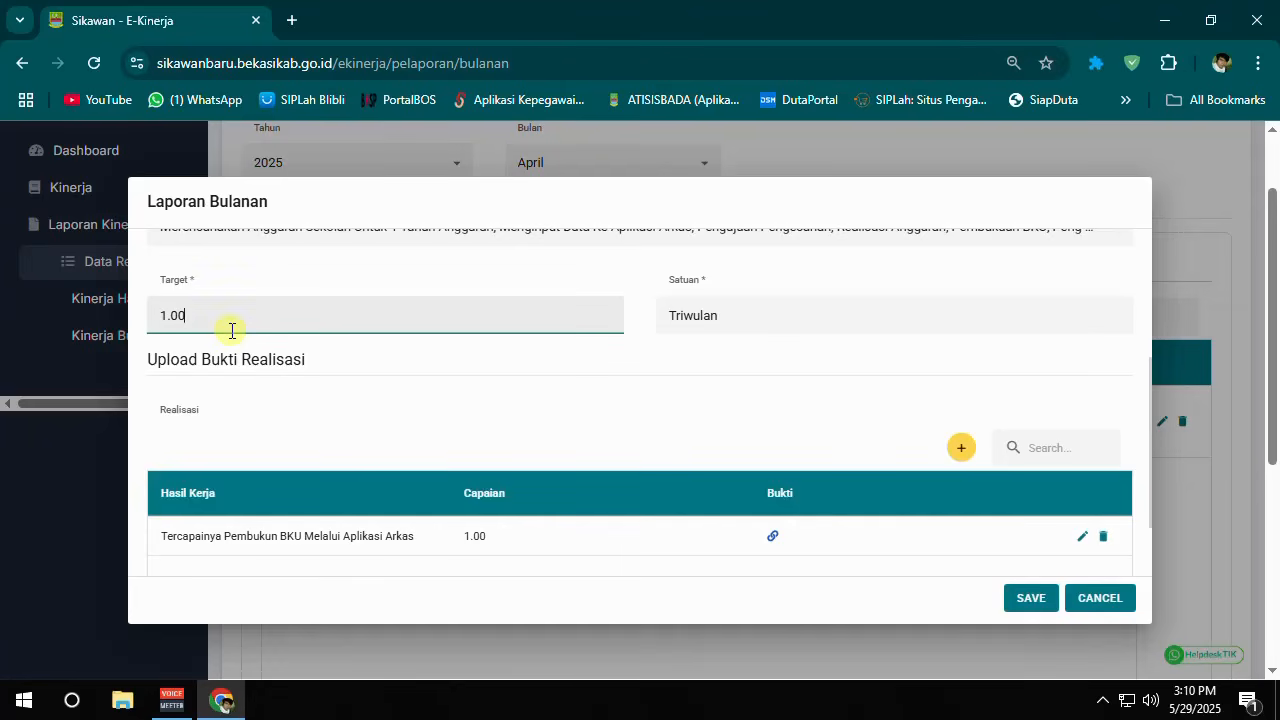
- Set the April report's Satuan to Laporan and review the Upload Bukti Realisasi section
double_click(742, 317)
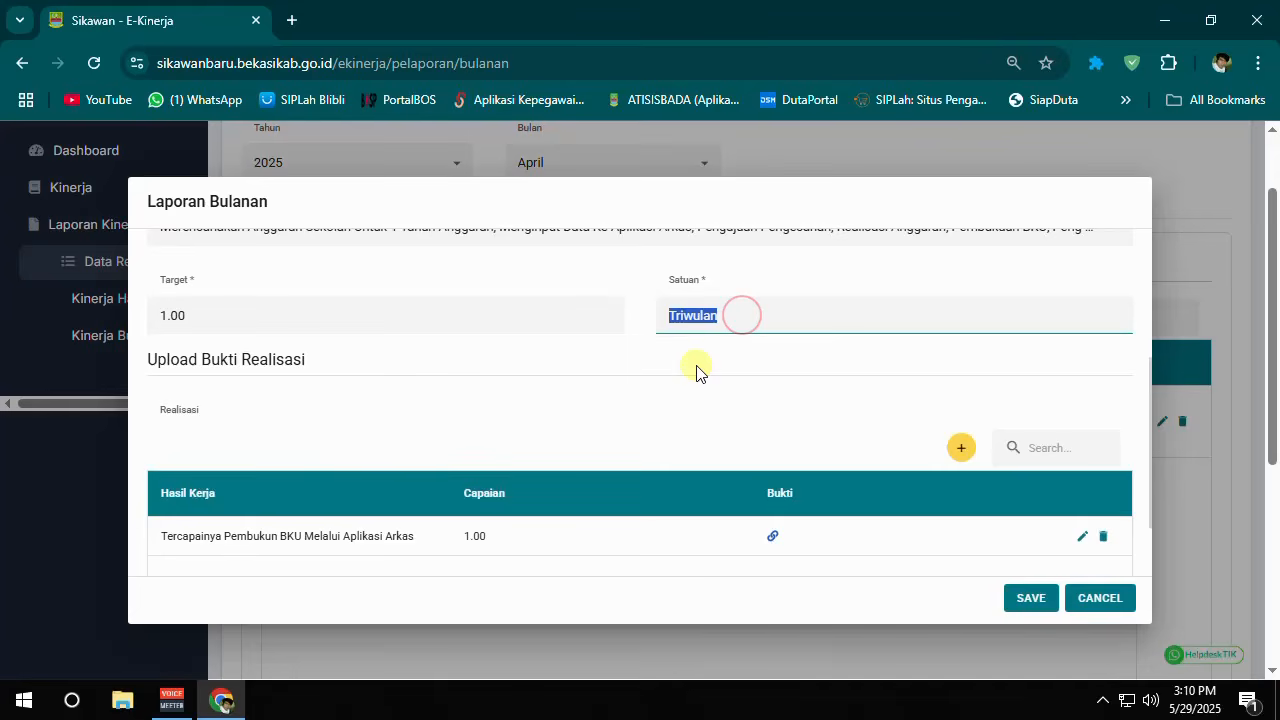
text(Laporan)
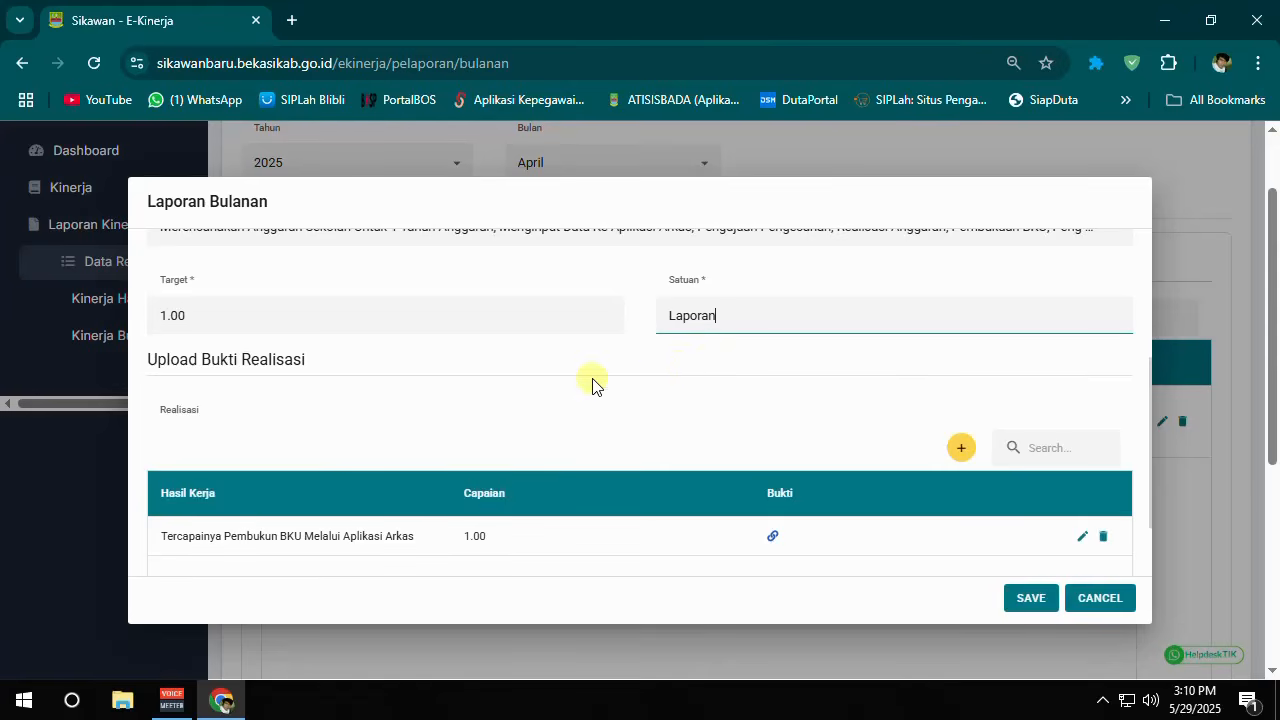
scroll(569, 372, down, 1)
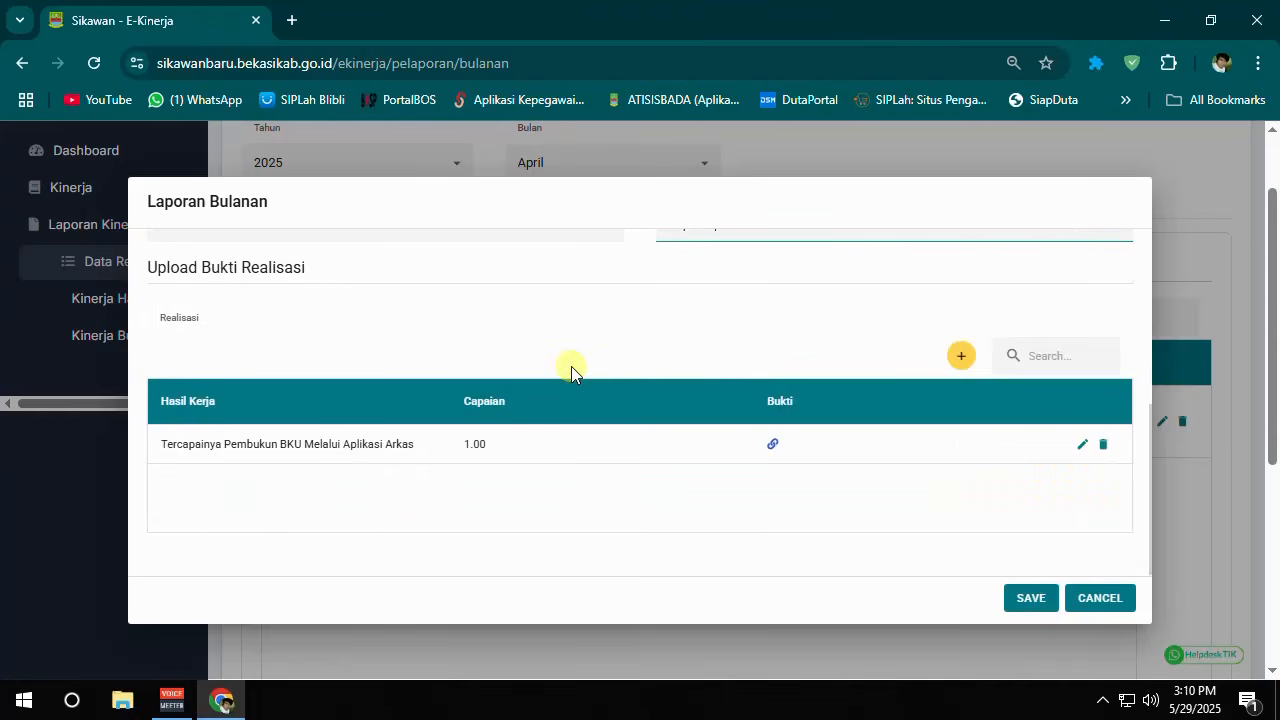
scroll(605, 393, up, 1)
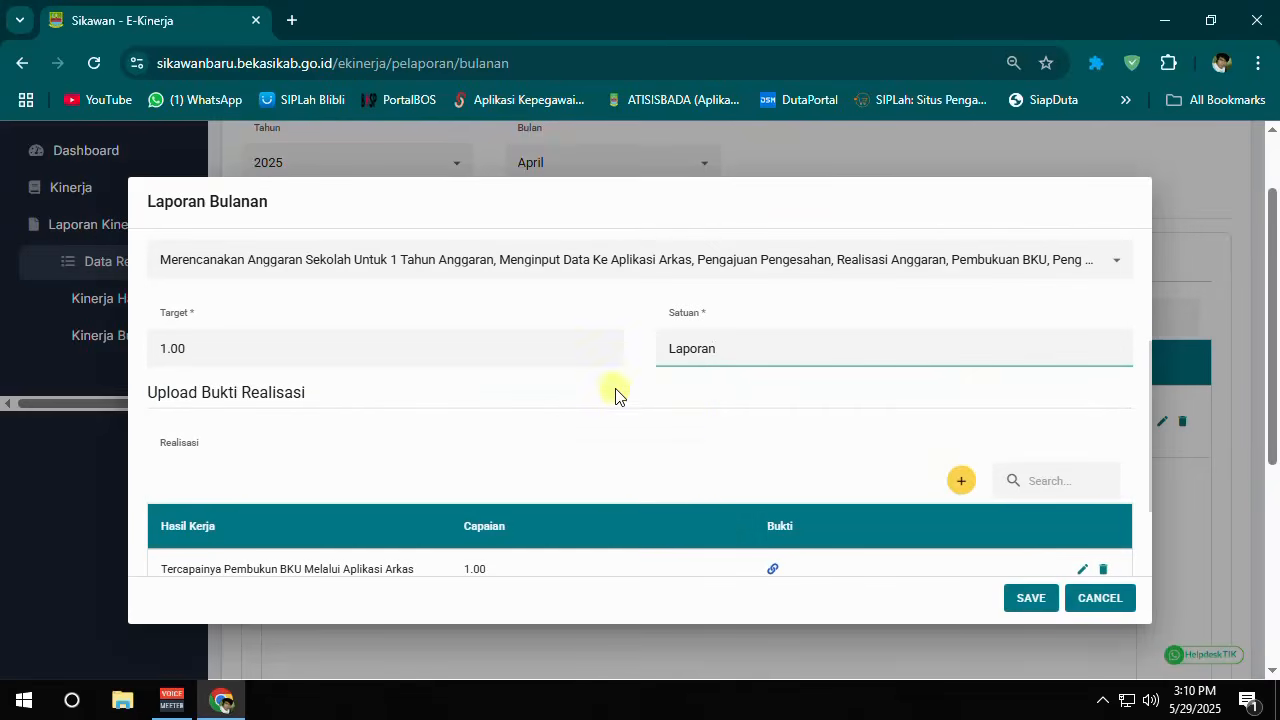
scroll(700, 423, down, 1)
scroll(714, 424, up, 1)
drag(142, 393, 316, 402)
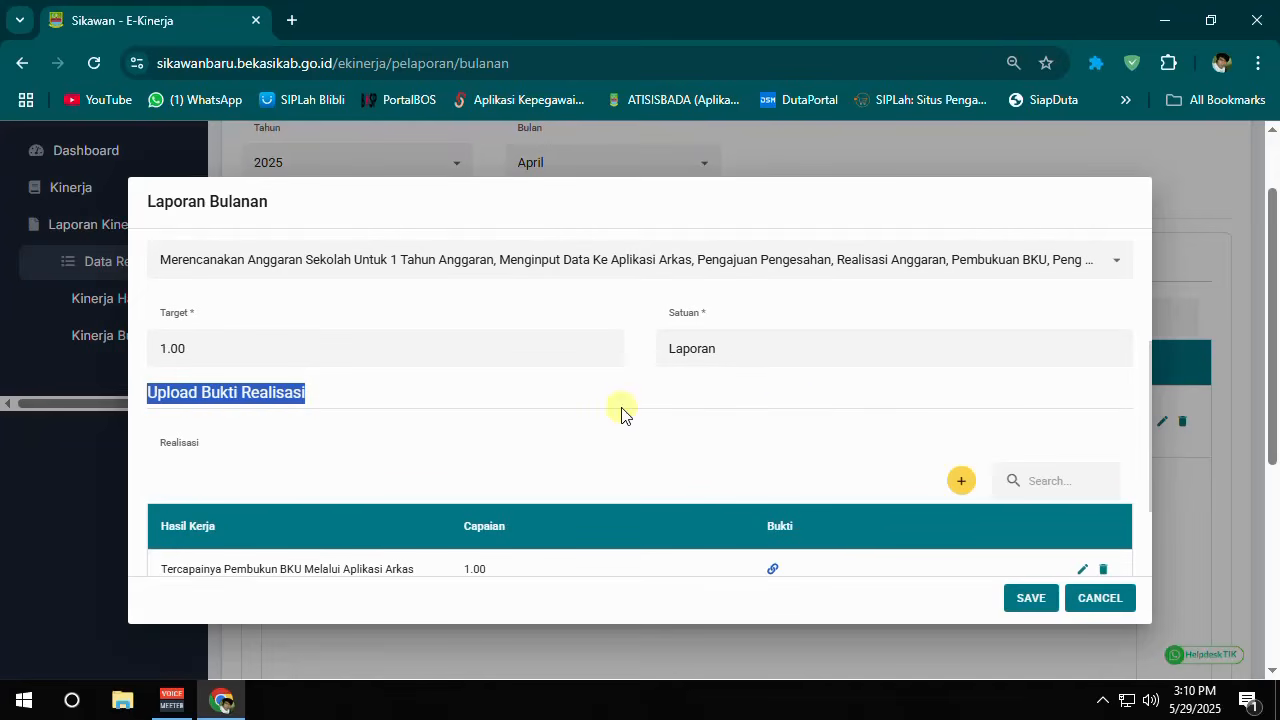
- View the Hasil Kerja, Capaian and Pilih jenis bukti fields of a blank evidence form, and cancel it
click(957, 484)
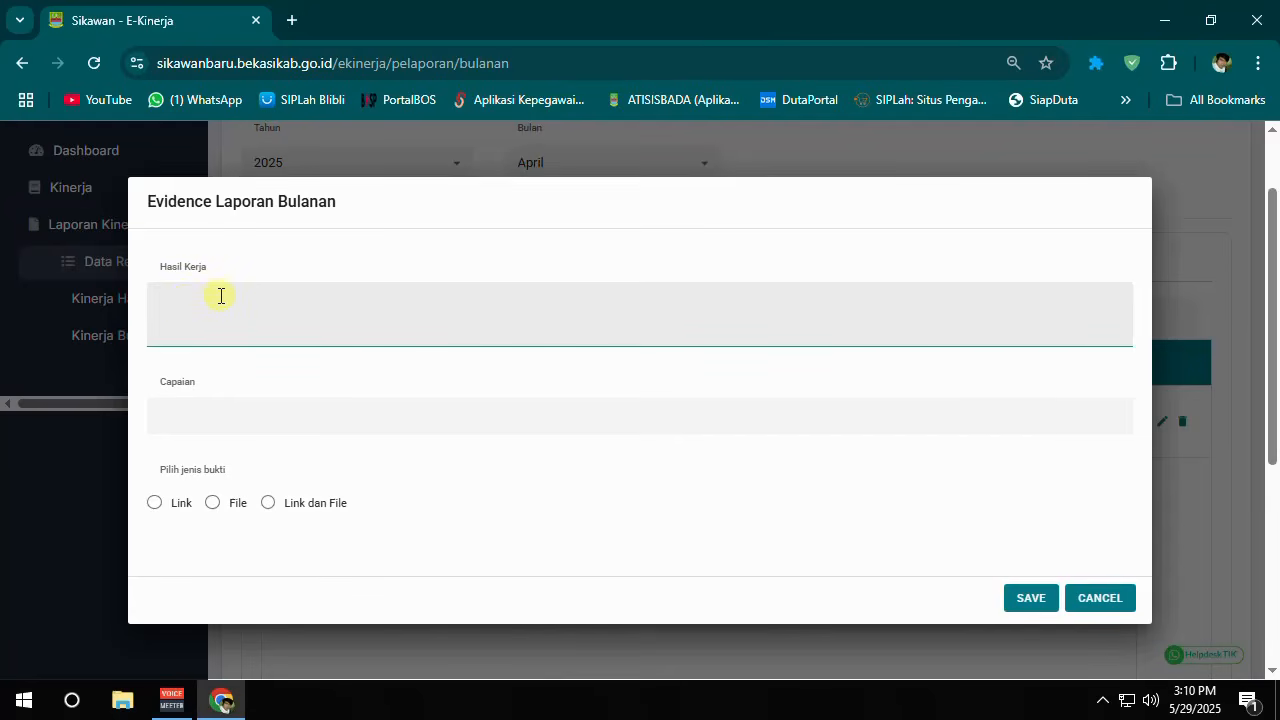
key(Tab)
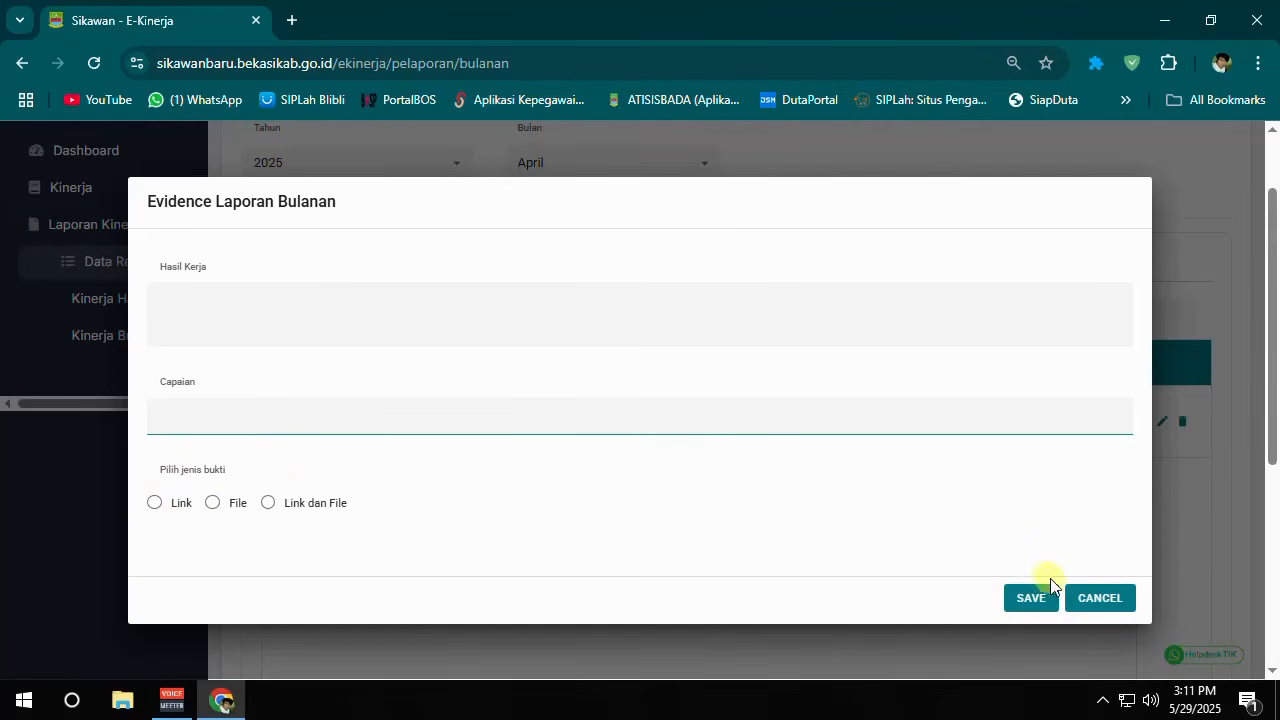
click(1090, 601)
scroll(425, 451, down, 2)
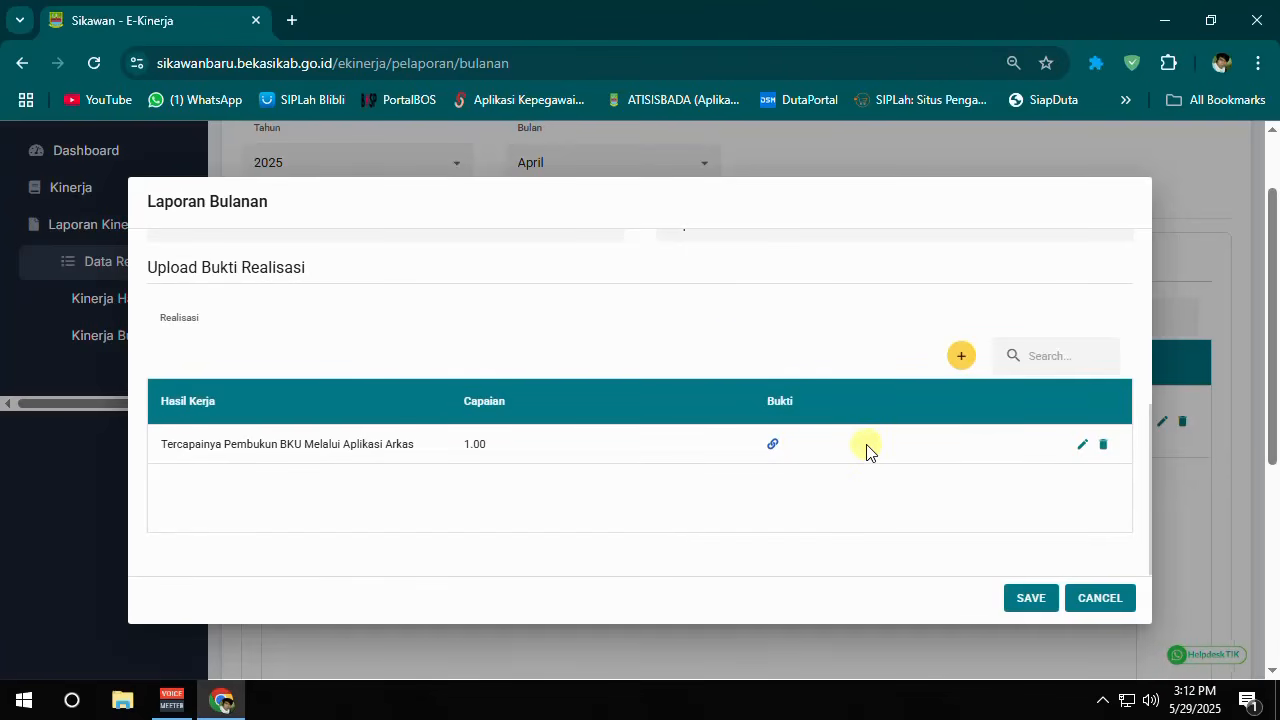
- Open the Pembukuan BKU evidence for editing, try the File and Link evidence types, and cancel the form
click(1079, 446)
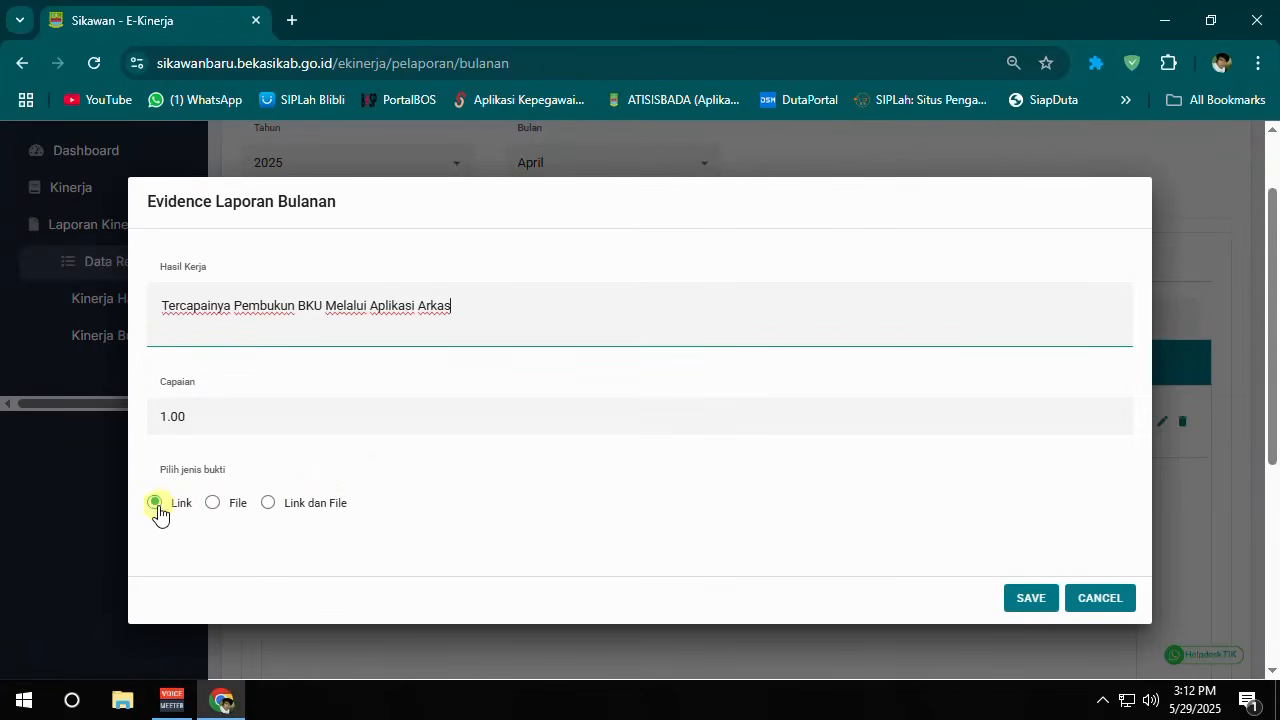
click(212, 503)
scroll(383, 491, down, 1)
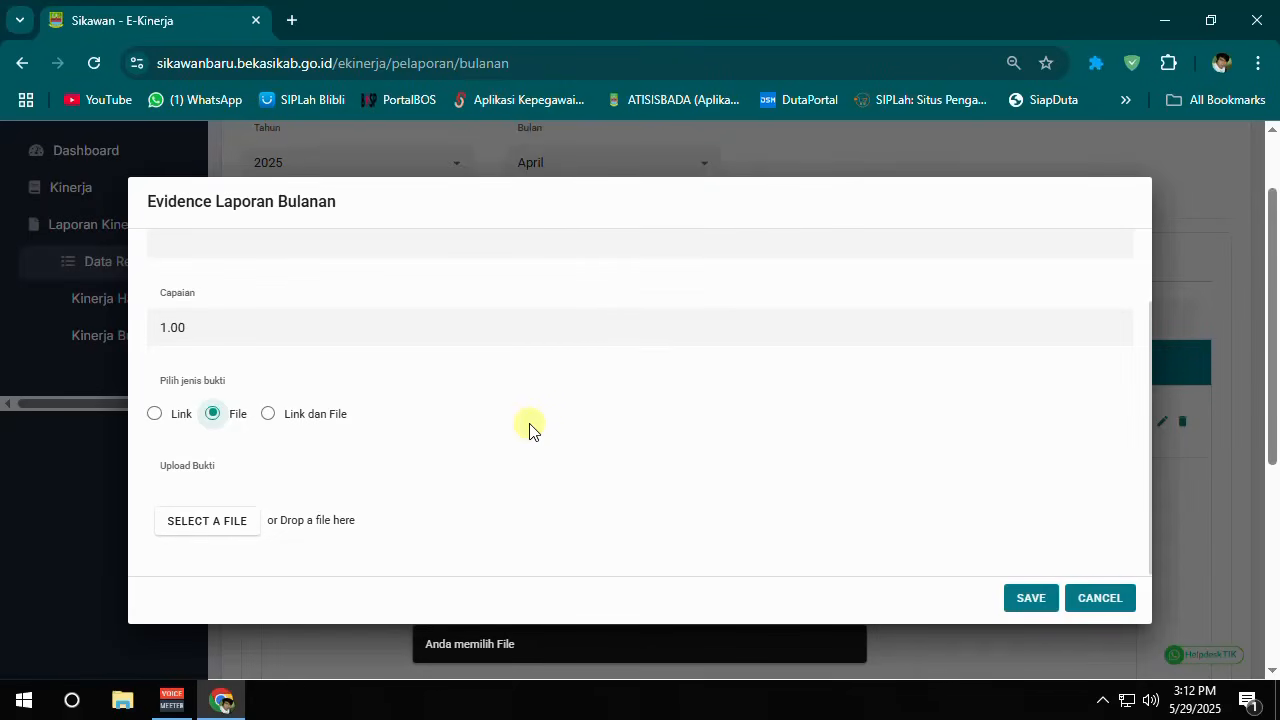
click(155, 418)
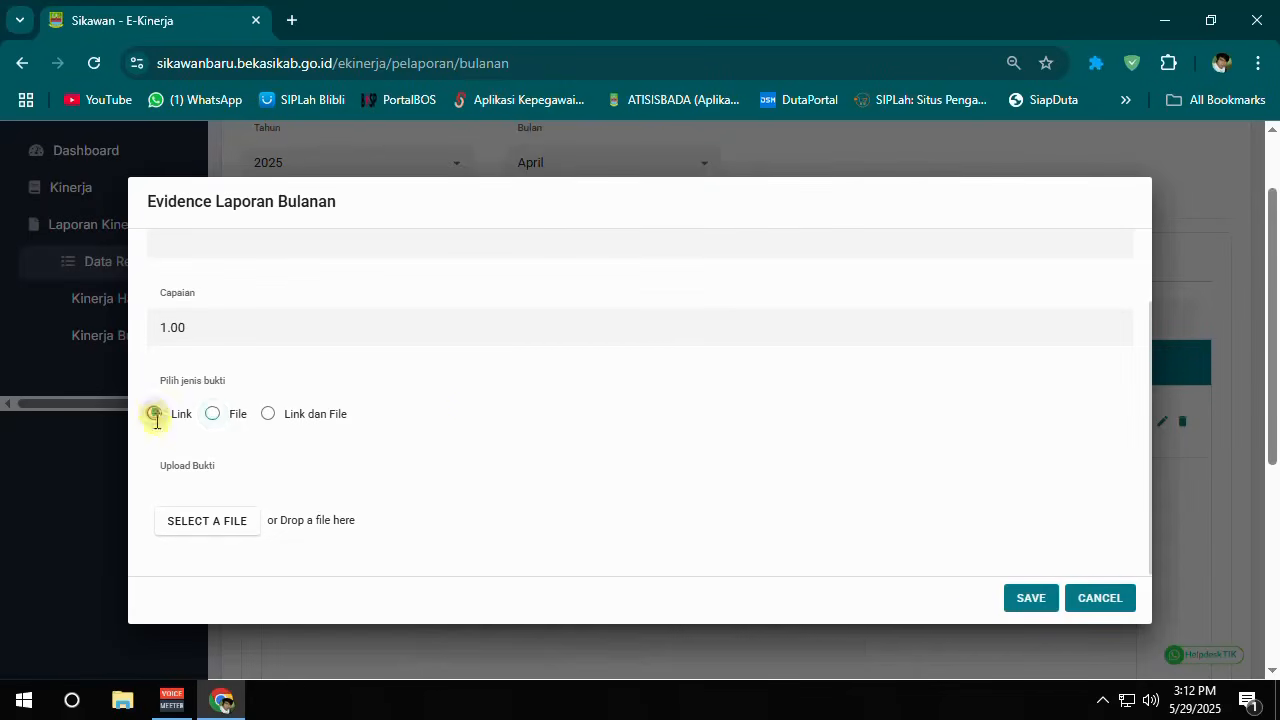
click(1100, 598)
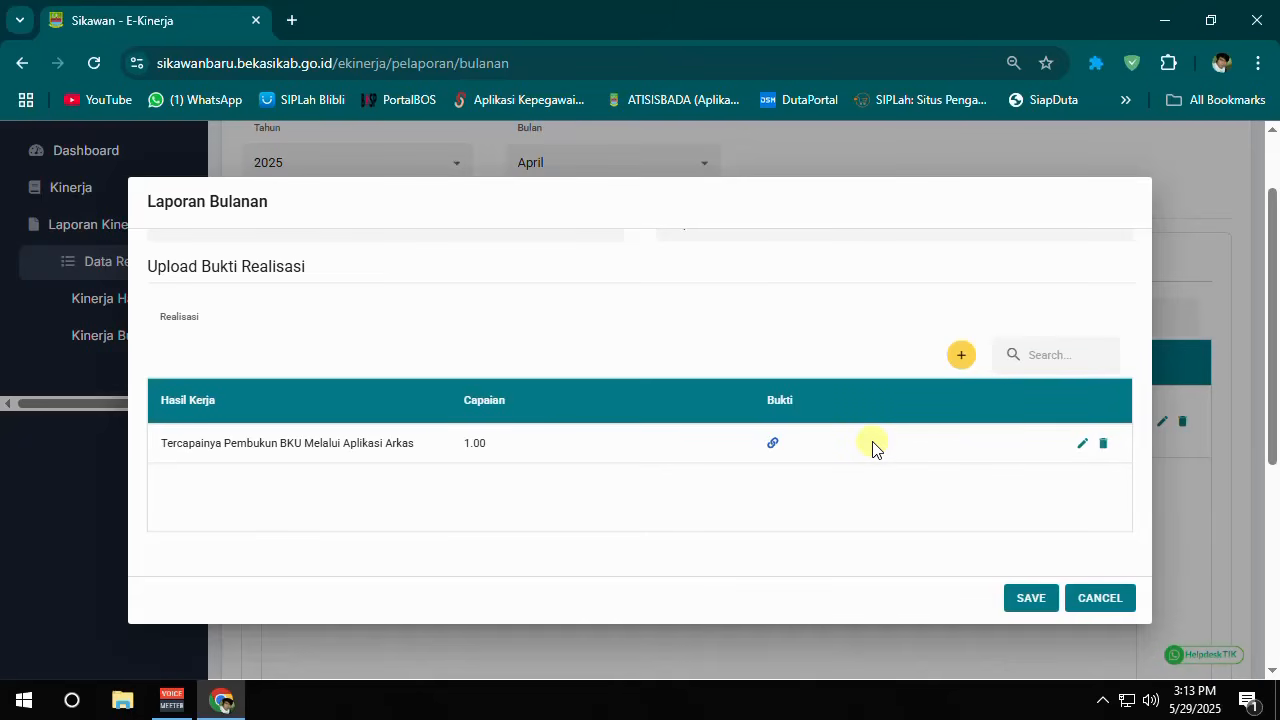
- Open the Pembukuan BKU evidence link in Synology Photos, view the ARKAS screenshot at full size, and close the shared album
click(774, 444)
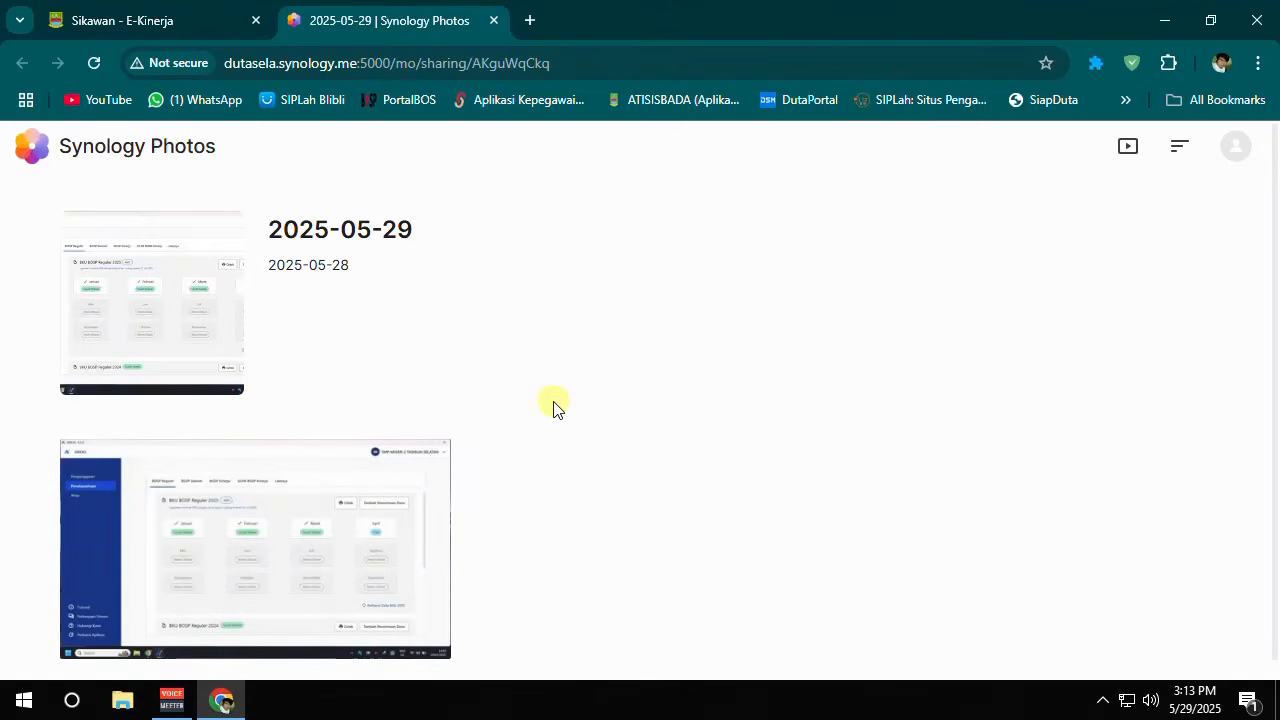
scroll(553, 408, down, 1)
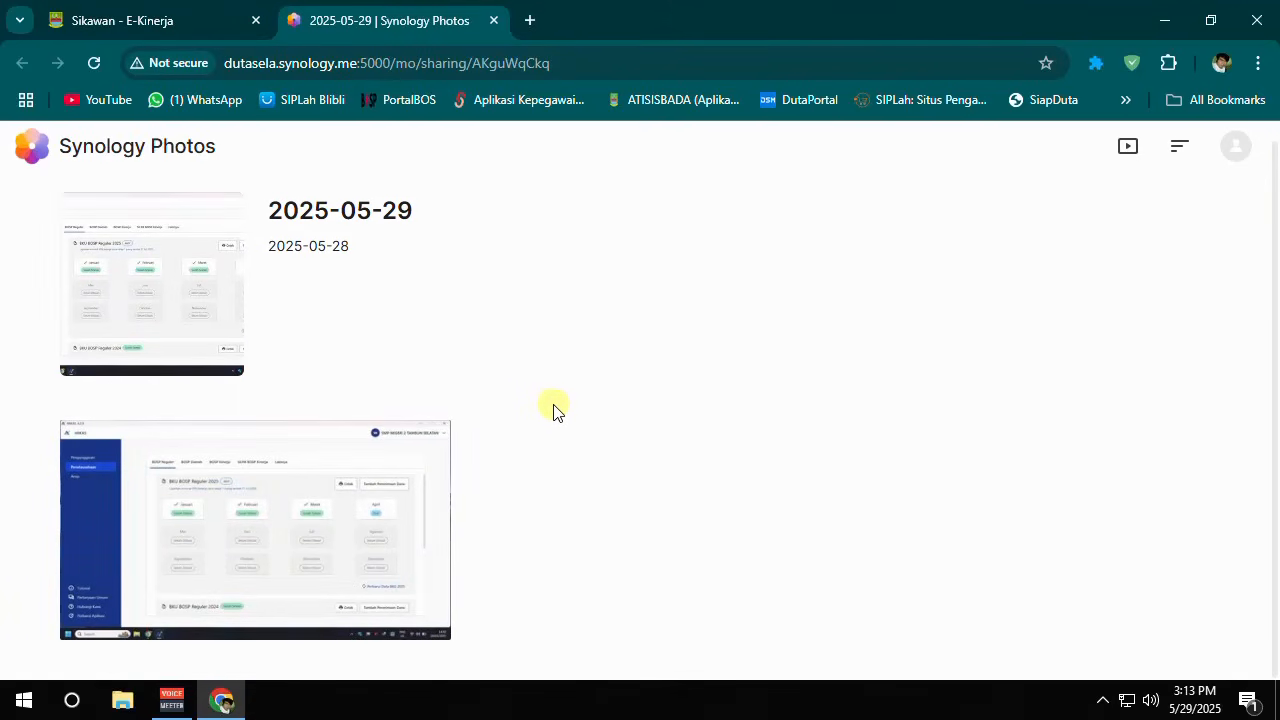
click(249, 534)
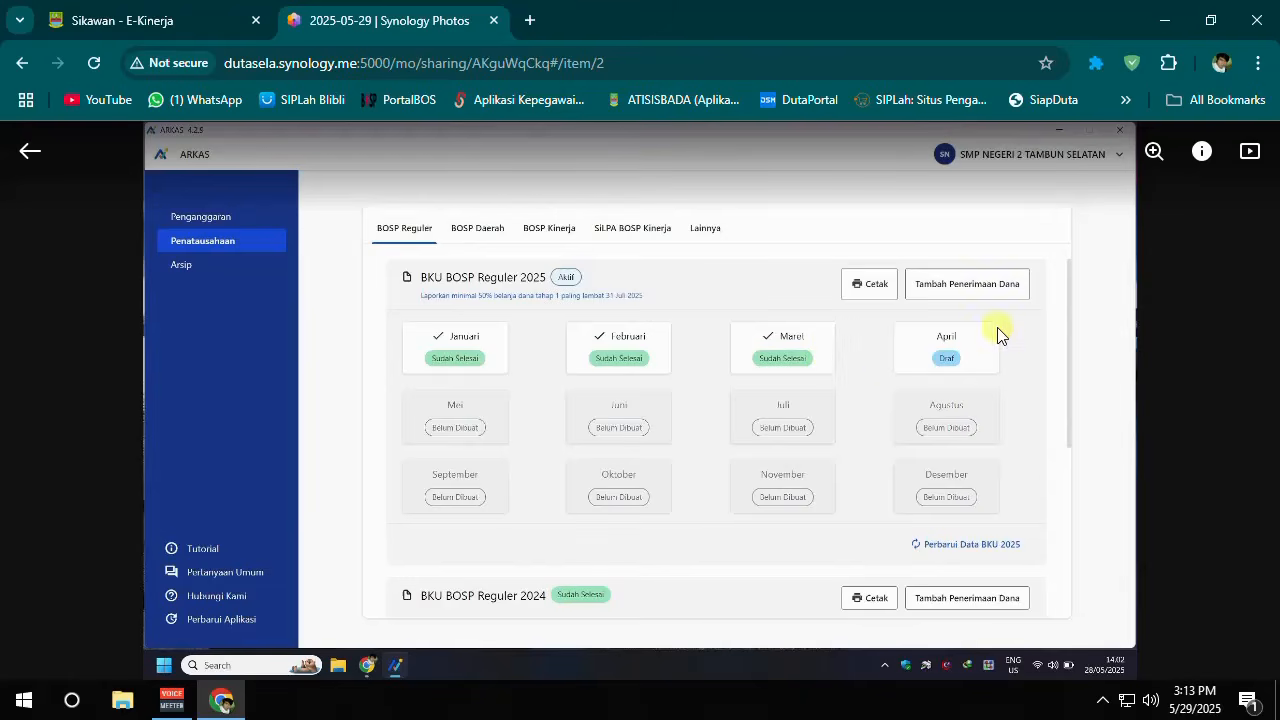
click(30, 151)
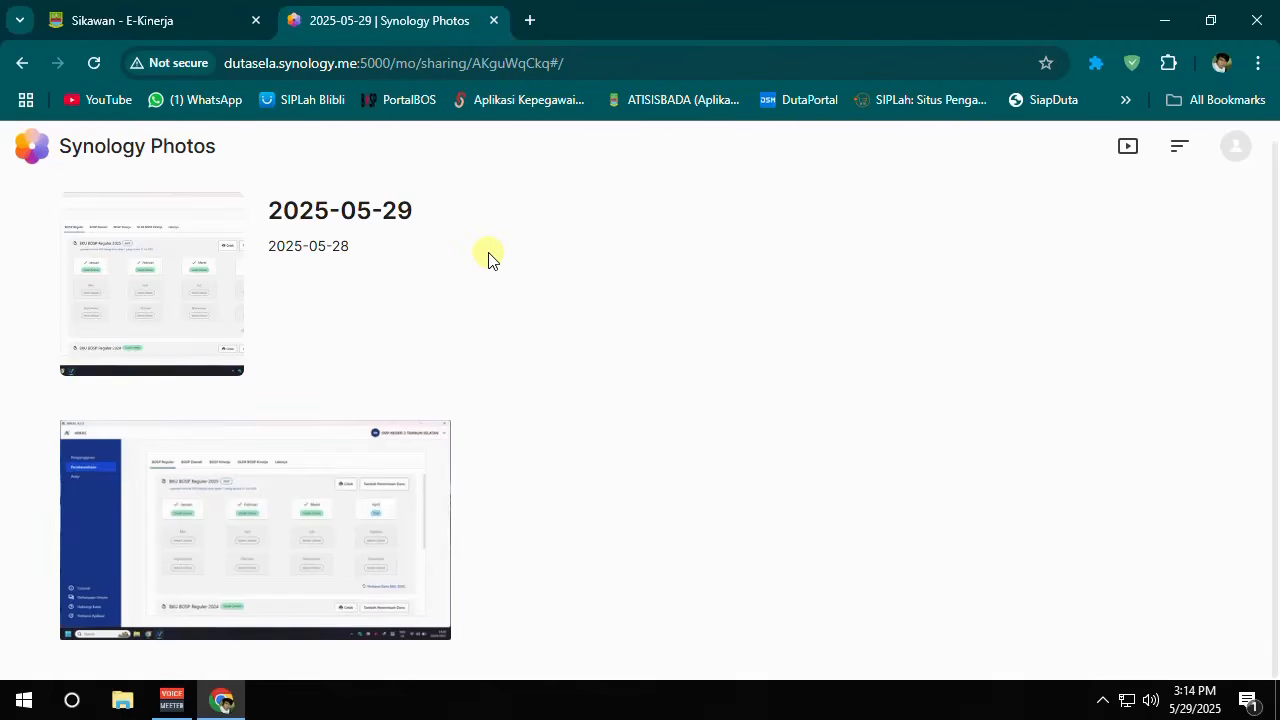
click(494, 21)
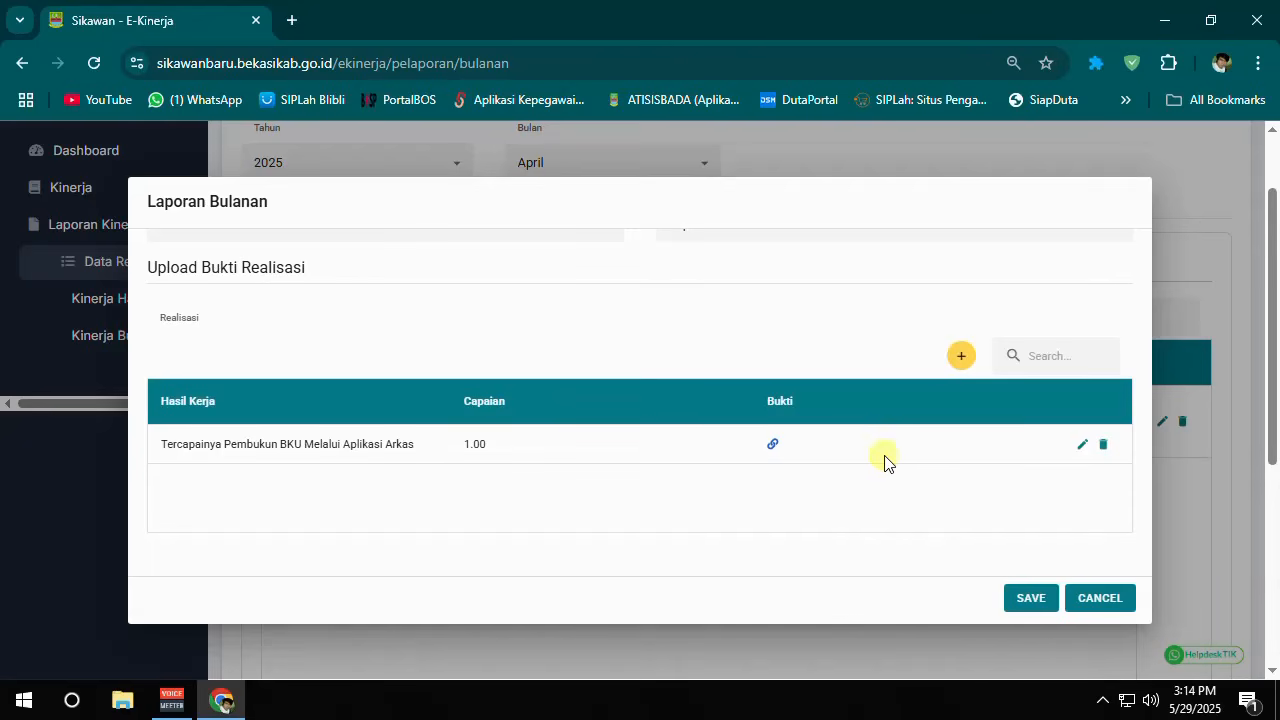
- Try to save the April monthly report, recheck its fields and realisation evidence, and cancel the form
scroll(426, 477, up, 2)
scroll(600, 490, down, 2)
click(1033, 601)
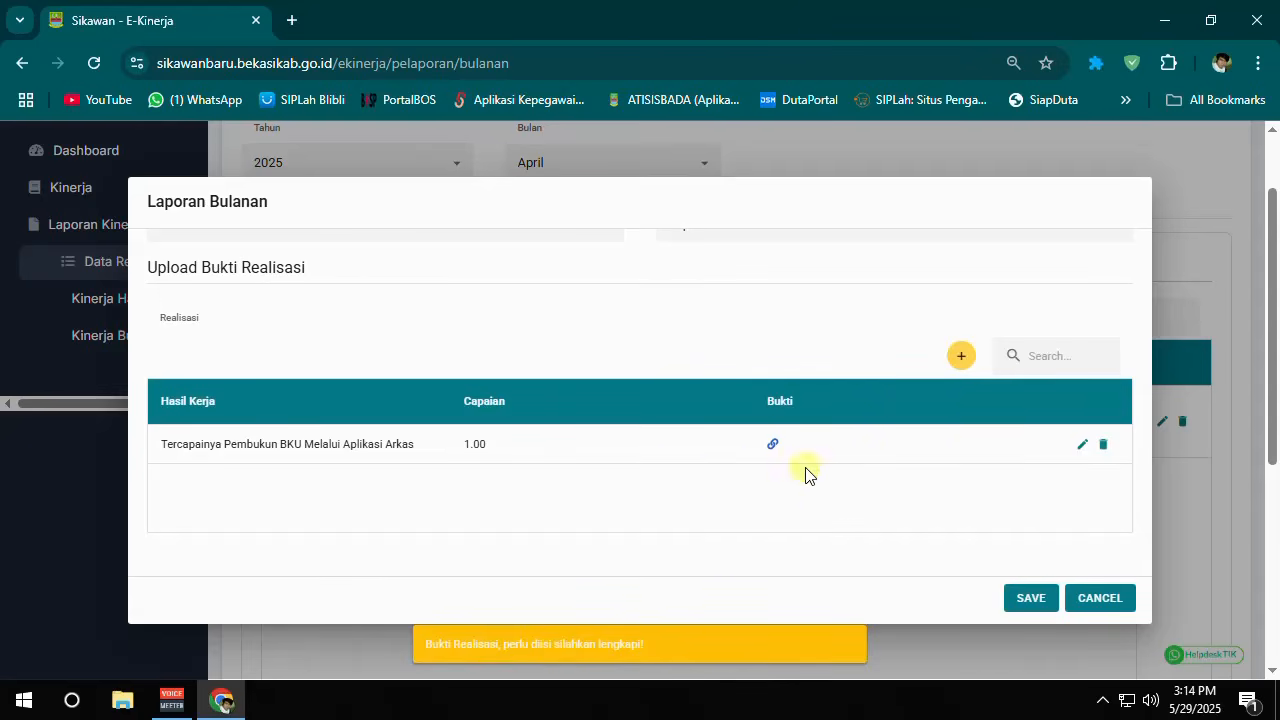
scroll(790, 476, up, 2)
scroll(772, 472, down, 2)
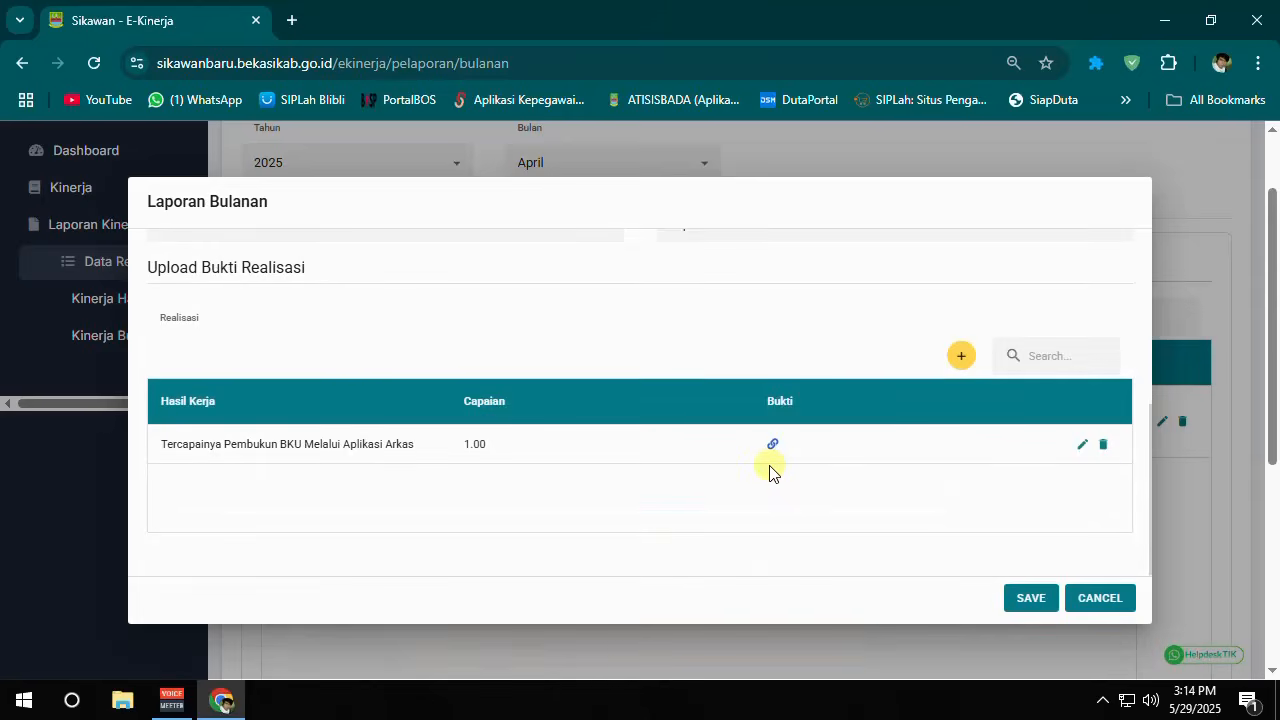
scroll(523, 486, up, 2)
scroll(460, 484, down, 2)
click(1100, 598)
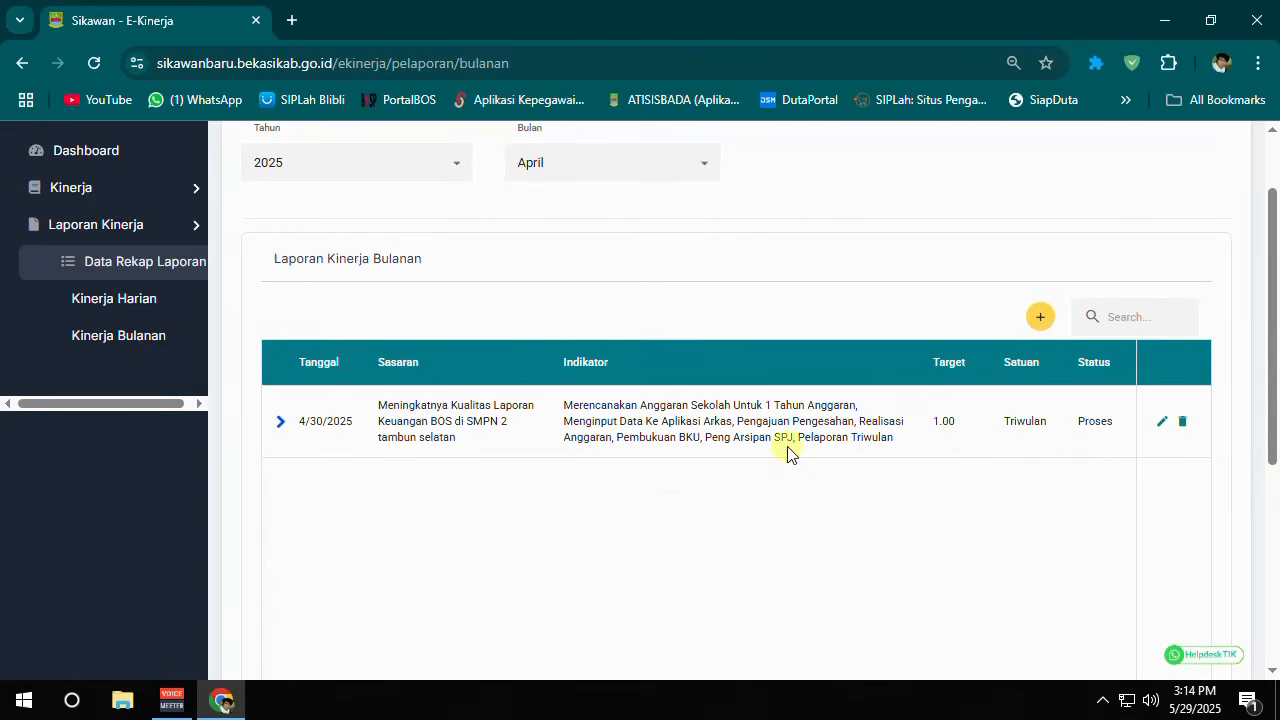
- Reopen the April monthly report for editing, set its Satuan to Laporan, and try to save it
click(1161, 421)
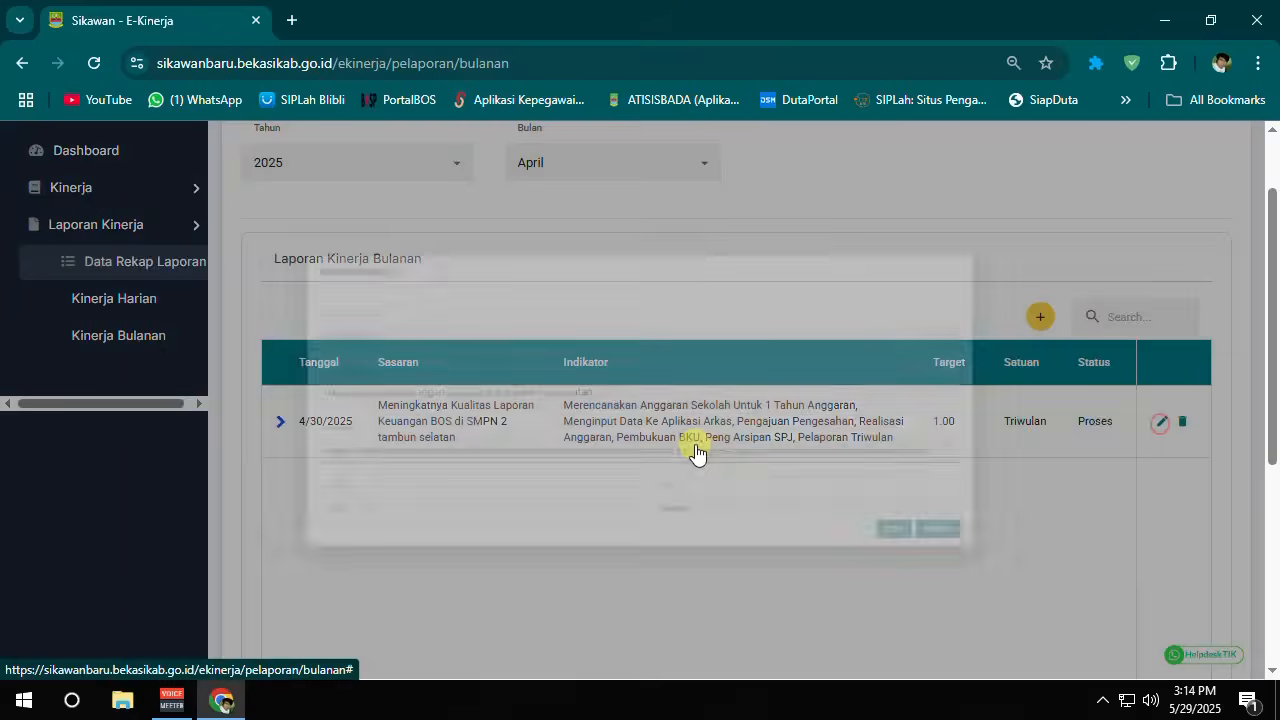
scroll(766, 495, down, 1)
drag(741, 446, 629, 478)
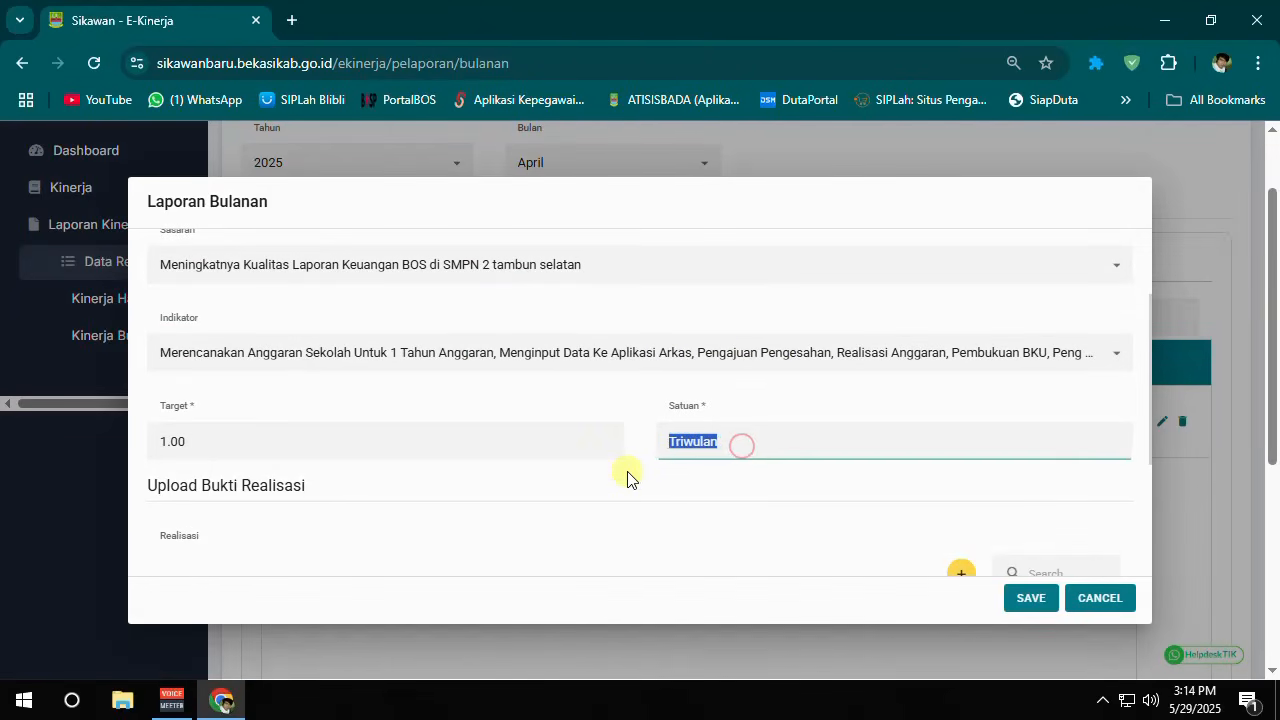
text(L)
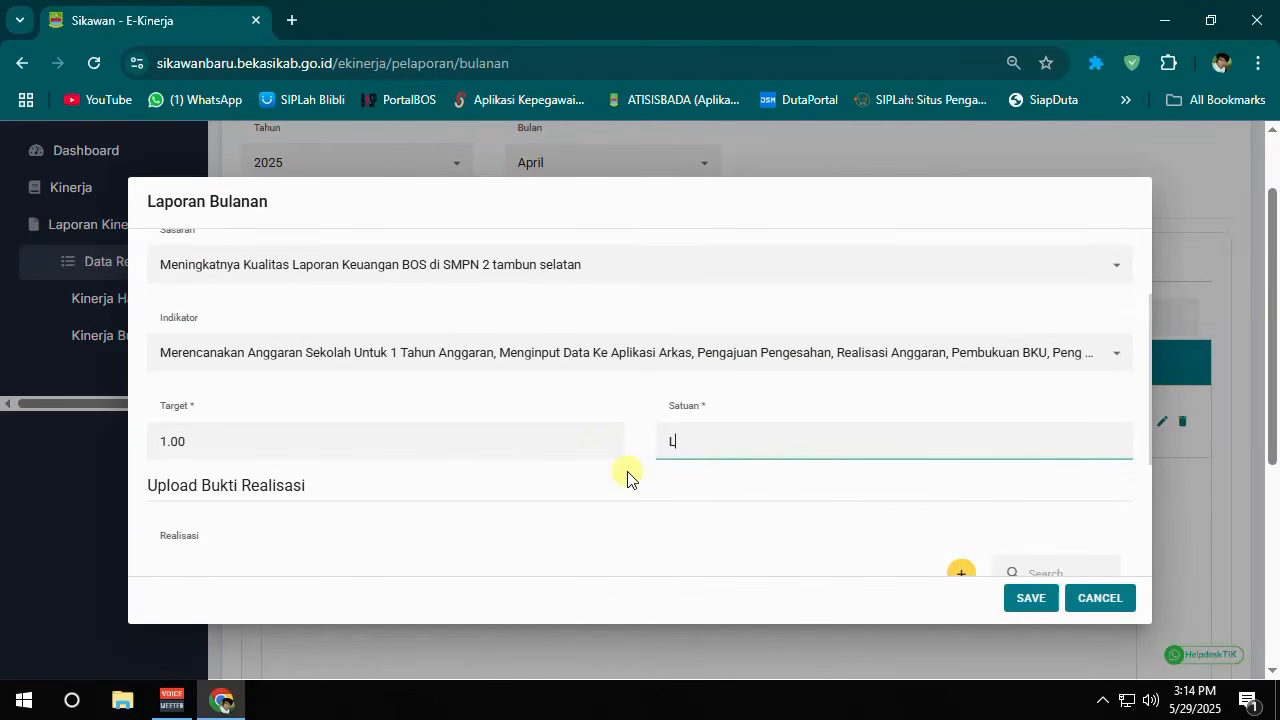
text(aporan)
scroll(694, 471, down, 2)
click(1022, 605)
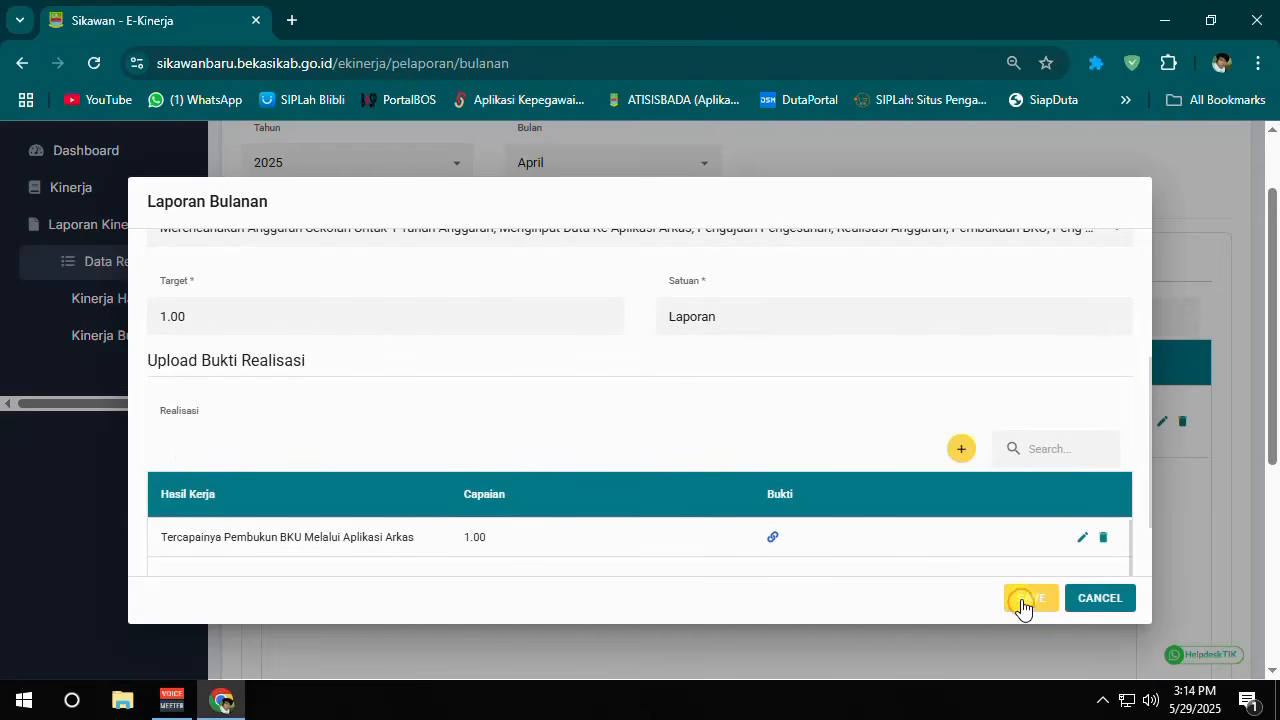
click(1022, 606)
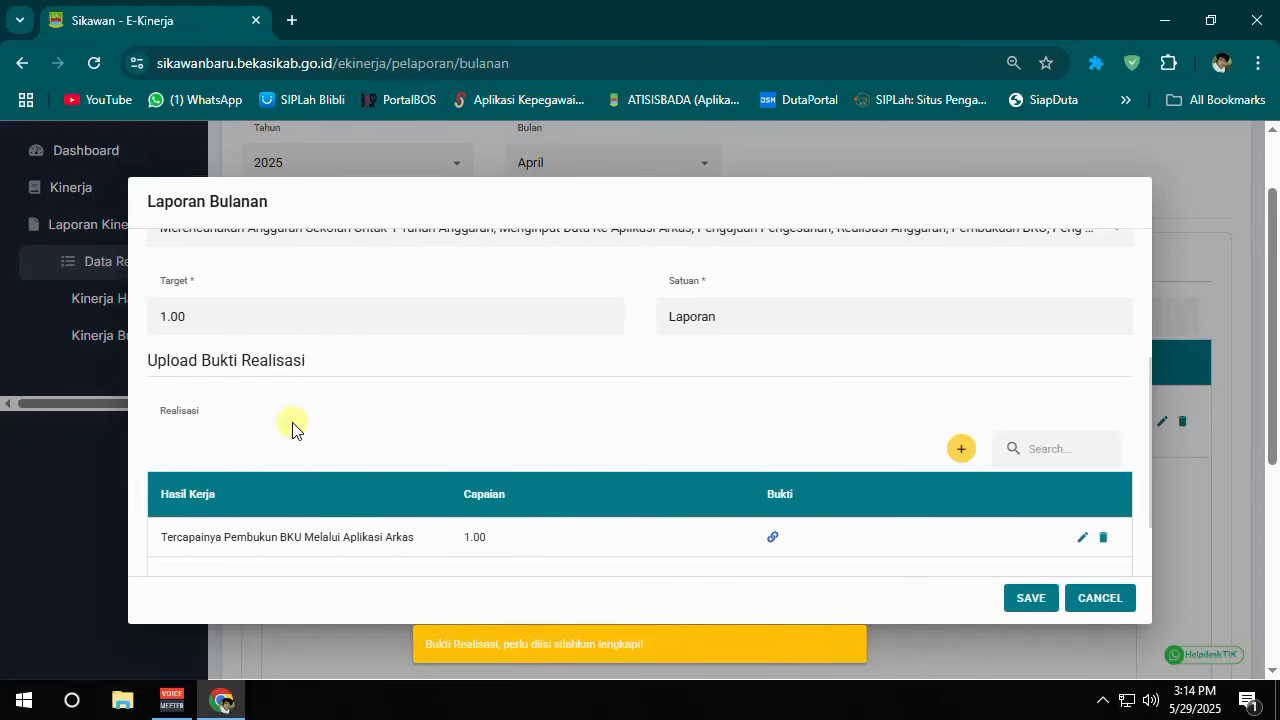
- Open the Pembukuan BKU evidence for editing, review its Link bukti address, and save both the evidence and the April report
scroll(292, 428, up, 3)
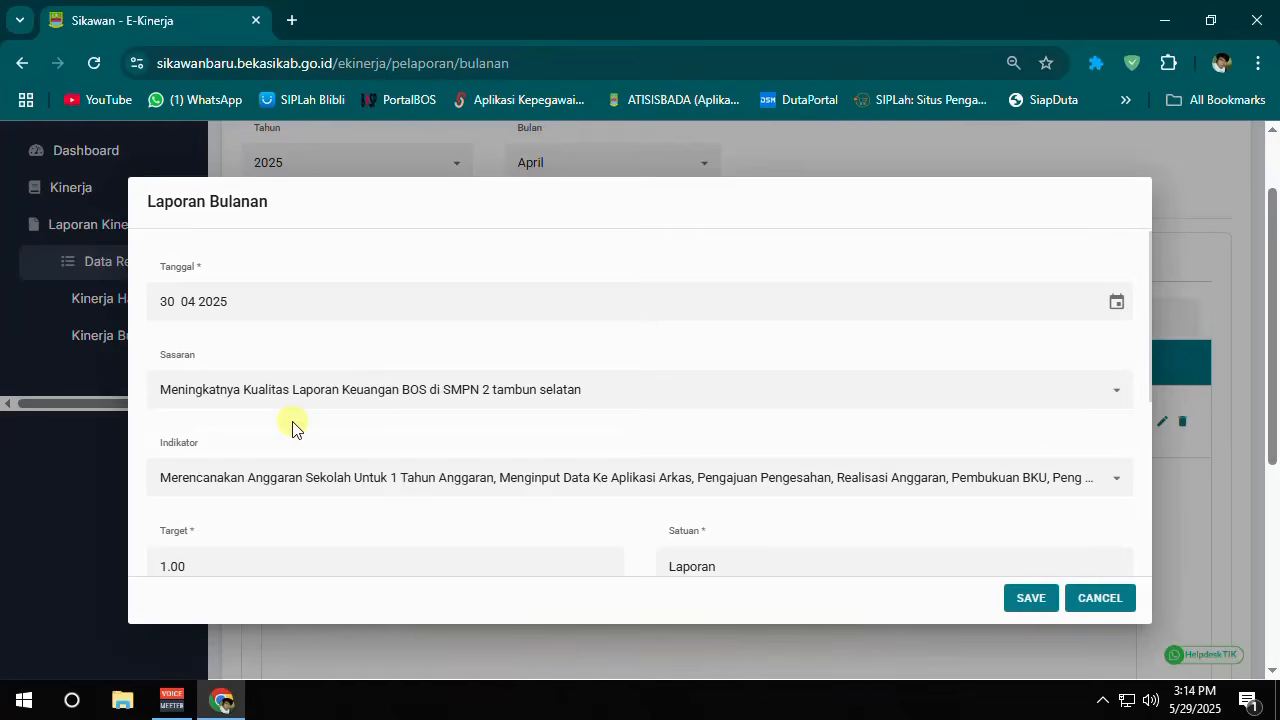
scroll(294, 423, down, 3)
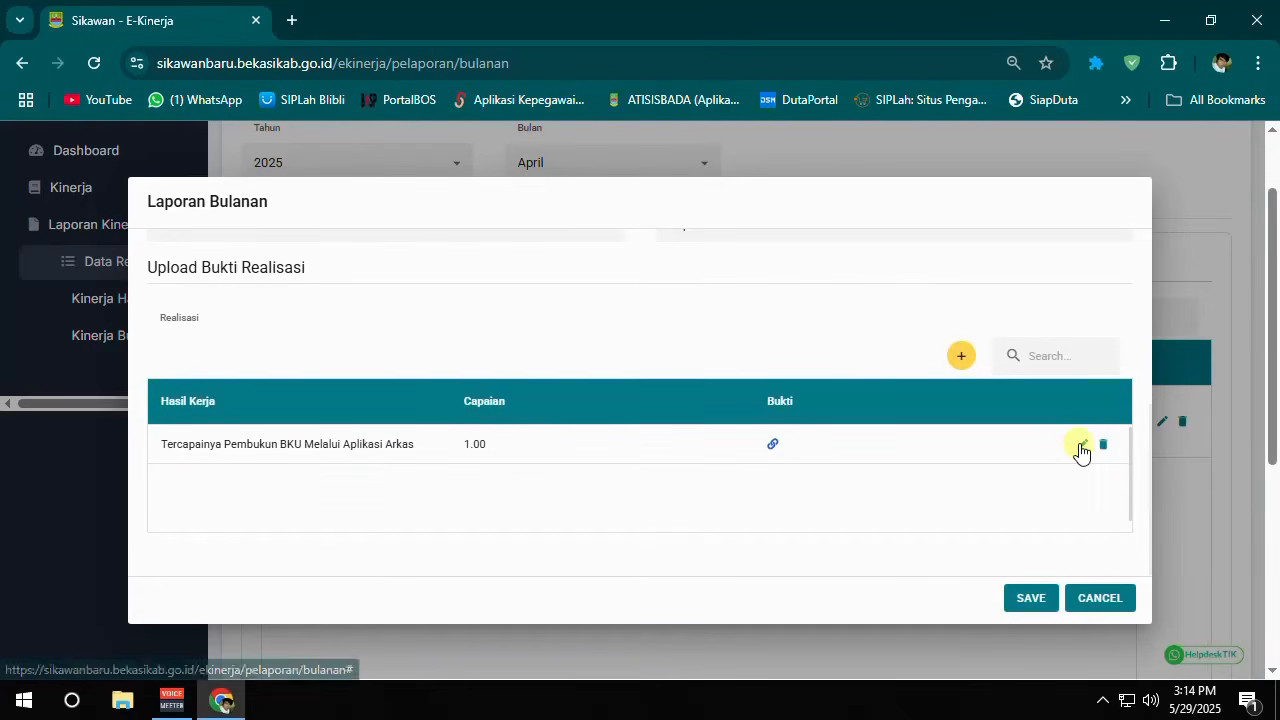
click(1081, 446)
scroll(337, 490, down, 2)
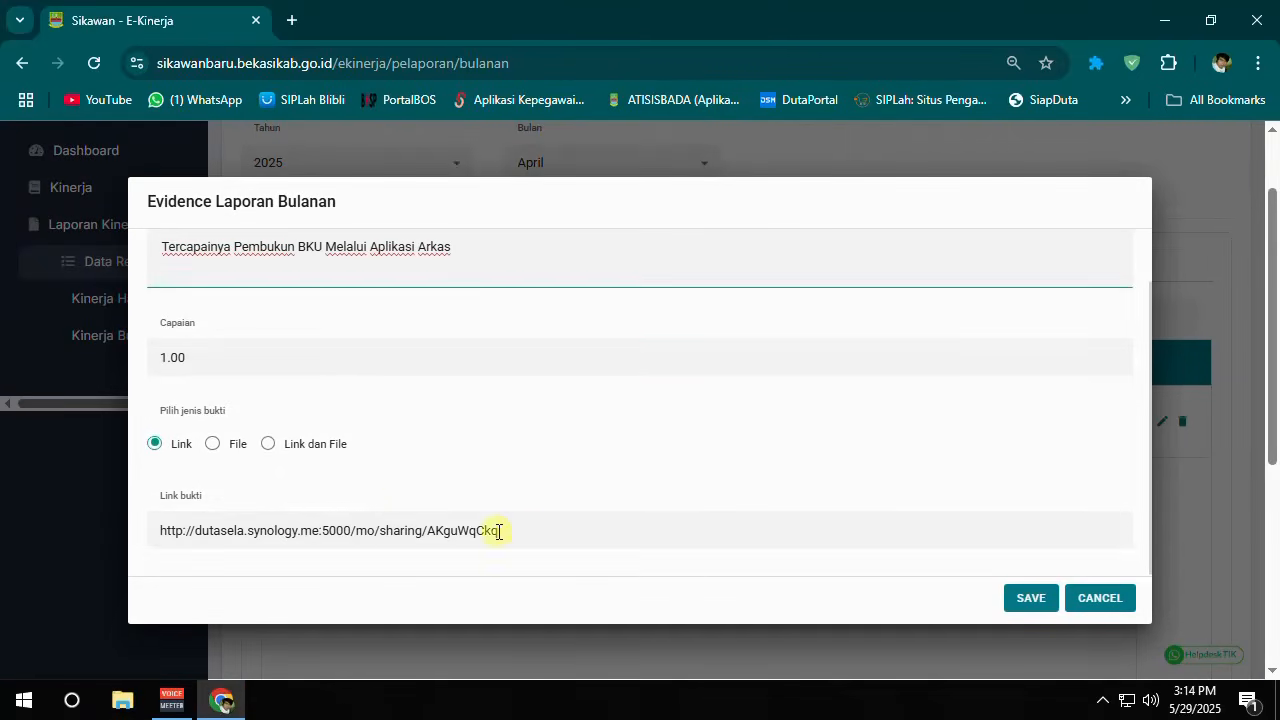
drag(532, 531, 227, 533)
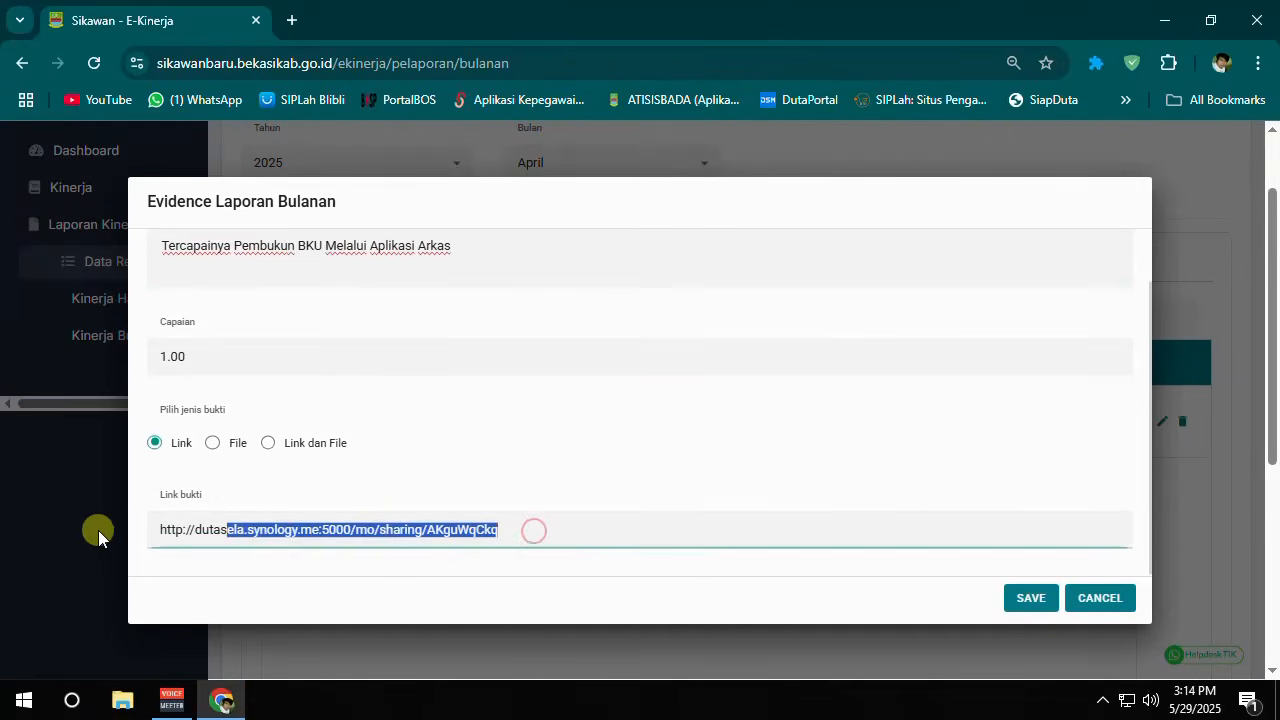
click(1027, 599)
click(1027, 599)
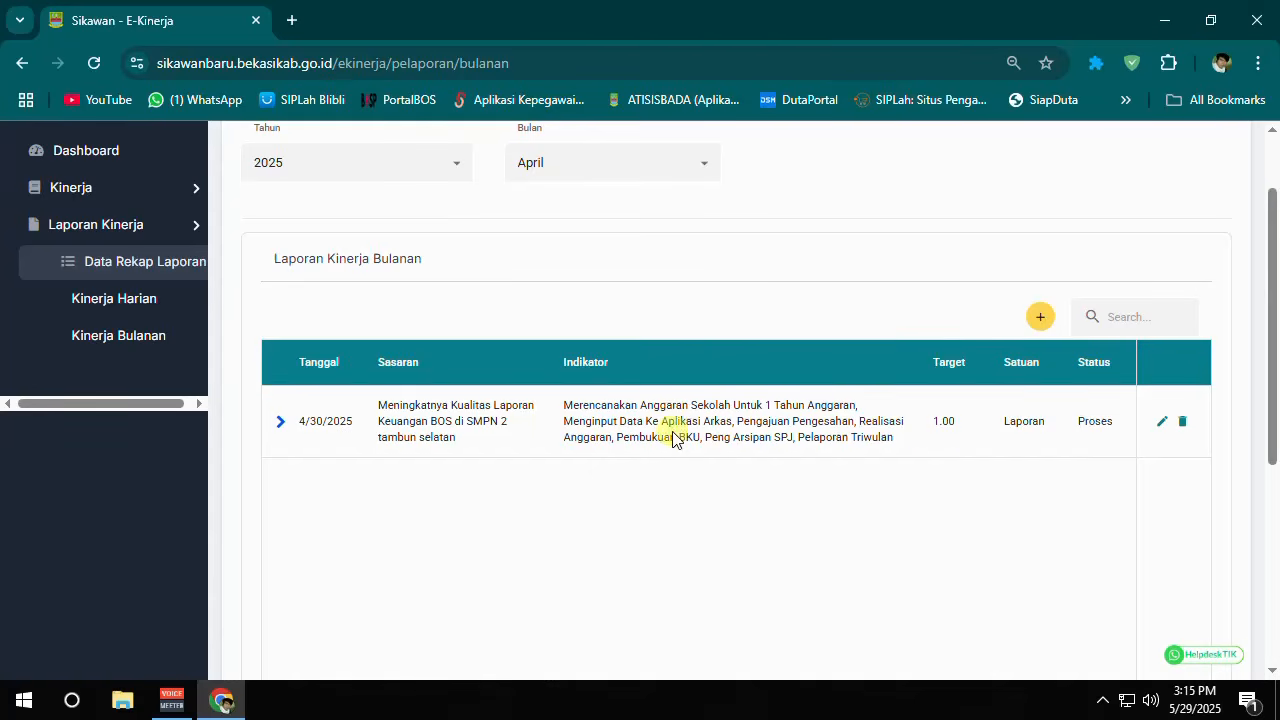
- Check the Status value of the April entry in the Laporan Kinerja Bulanan table
drag(1083, 391, 1123, 438)
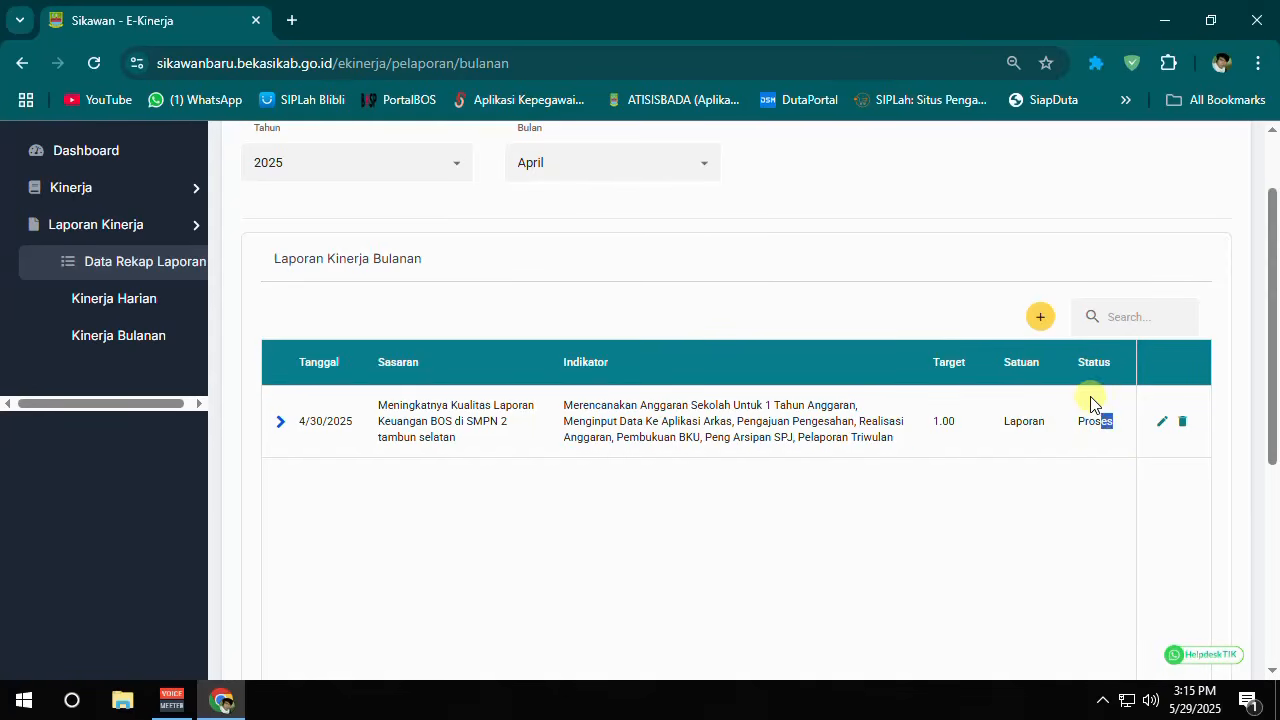
click(1094, 403)
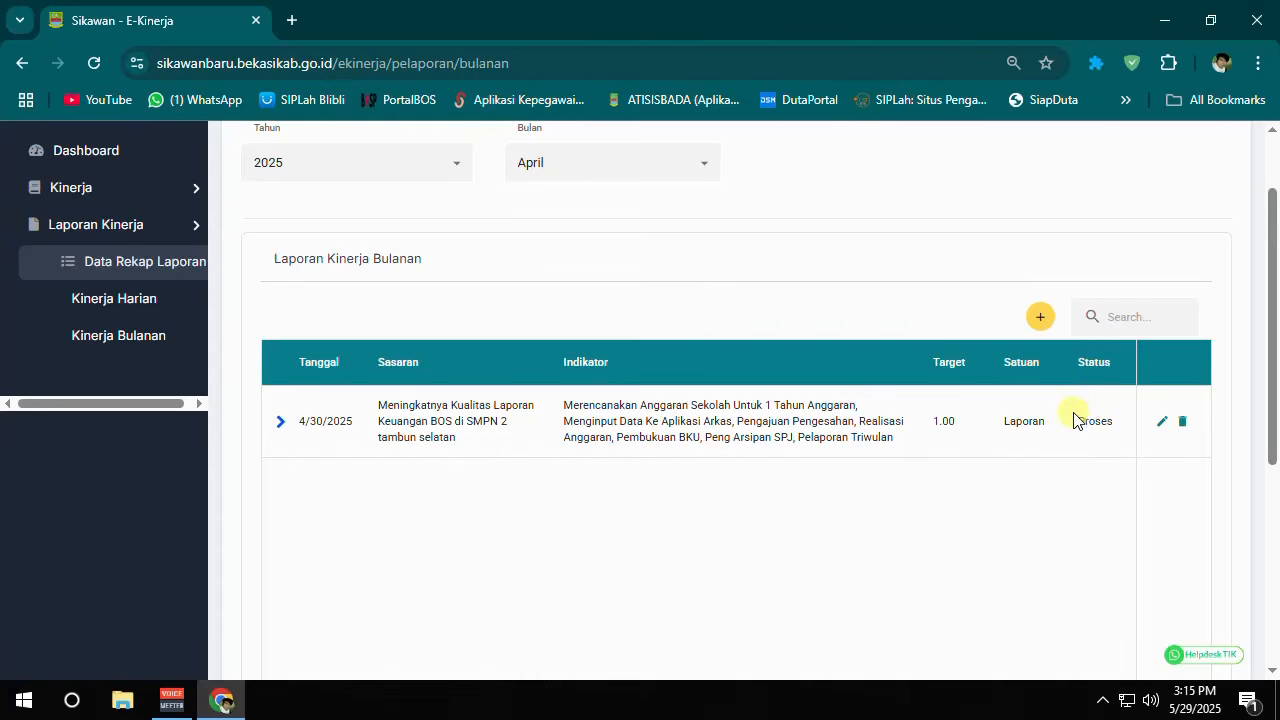
drag(1074, 417, 1123, 437)
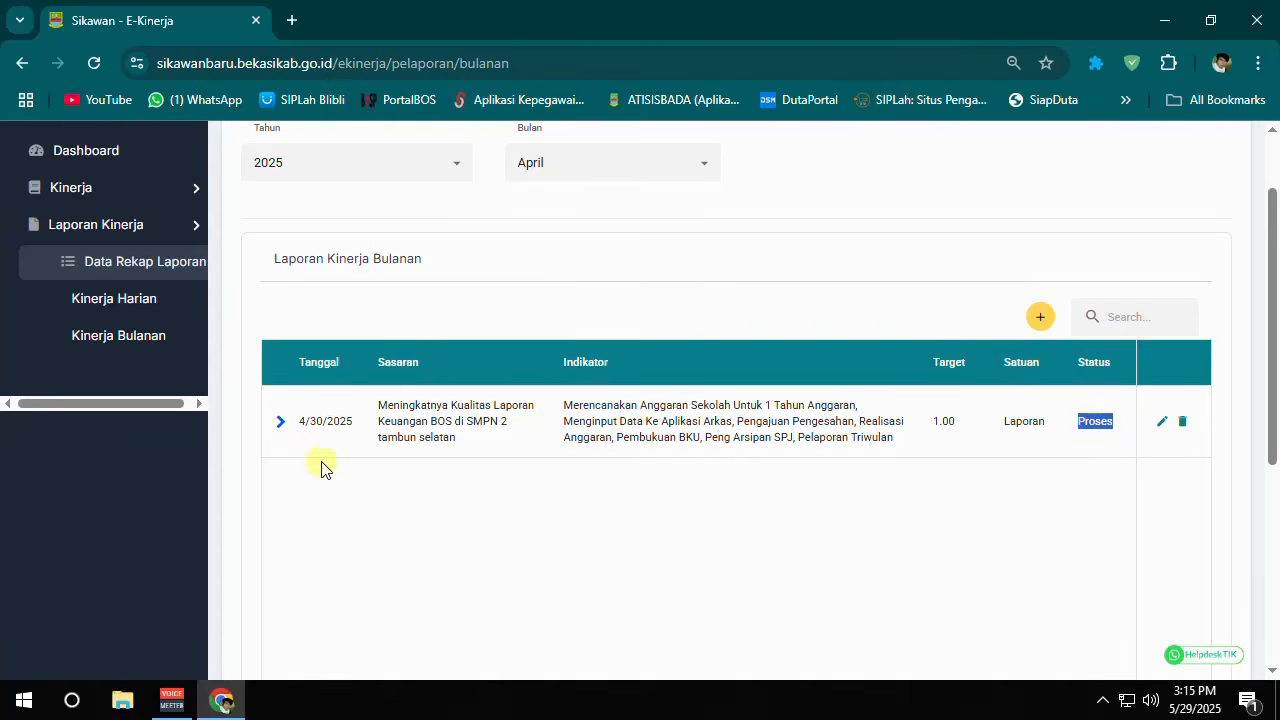
- Expand the April report row to view its Hasil Kerja, Target and Bukti details, and collapse it again
click(279, 421)
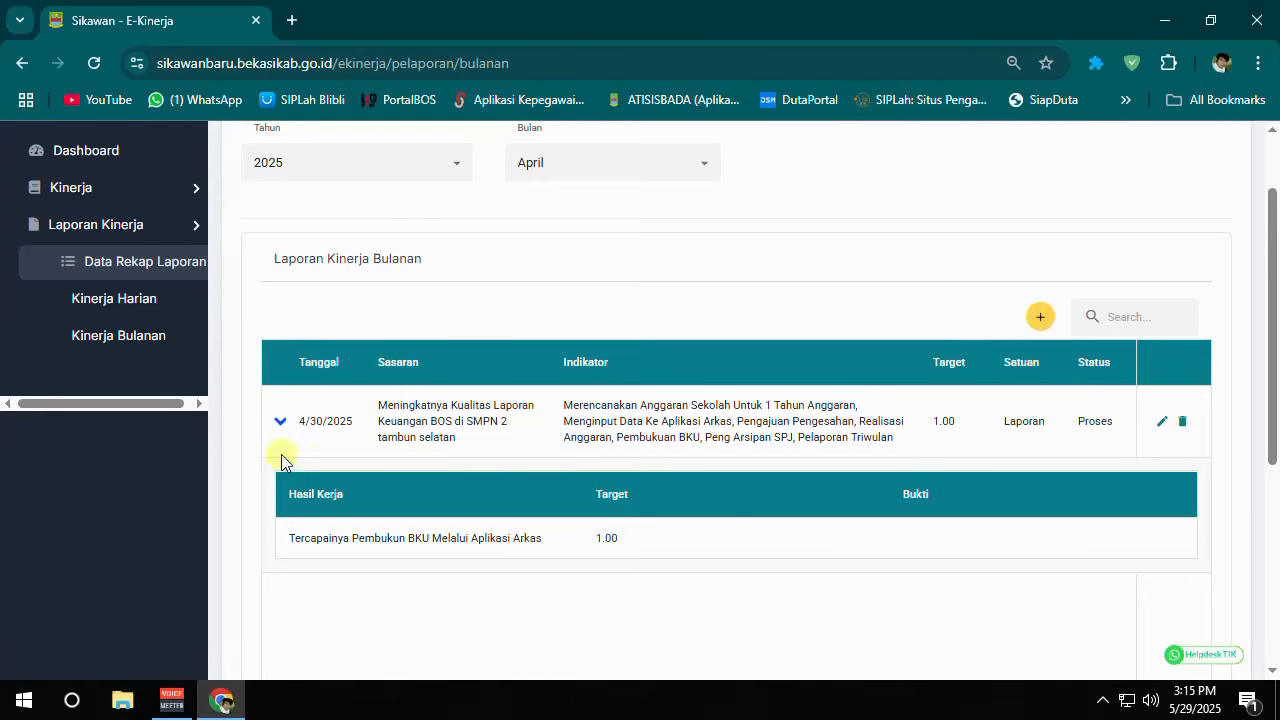
click(280, 421)
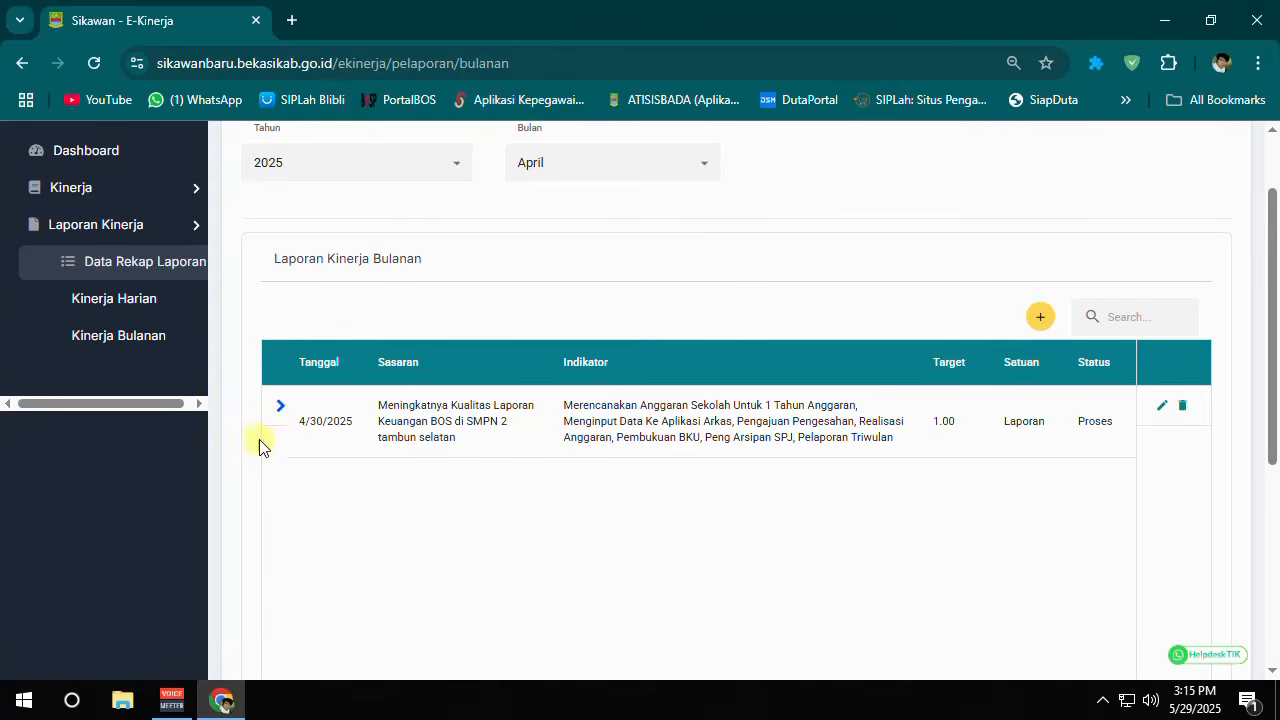
click(277, 407)
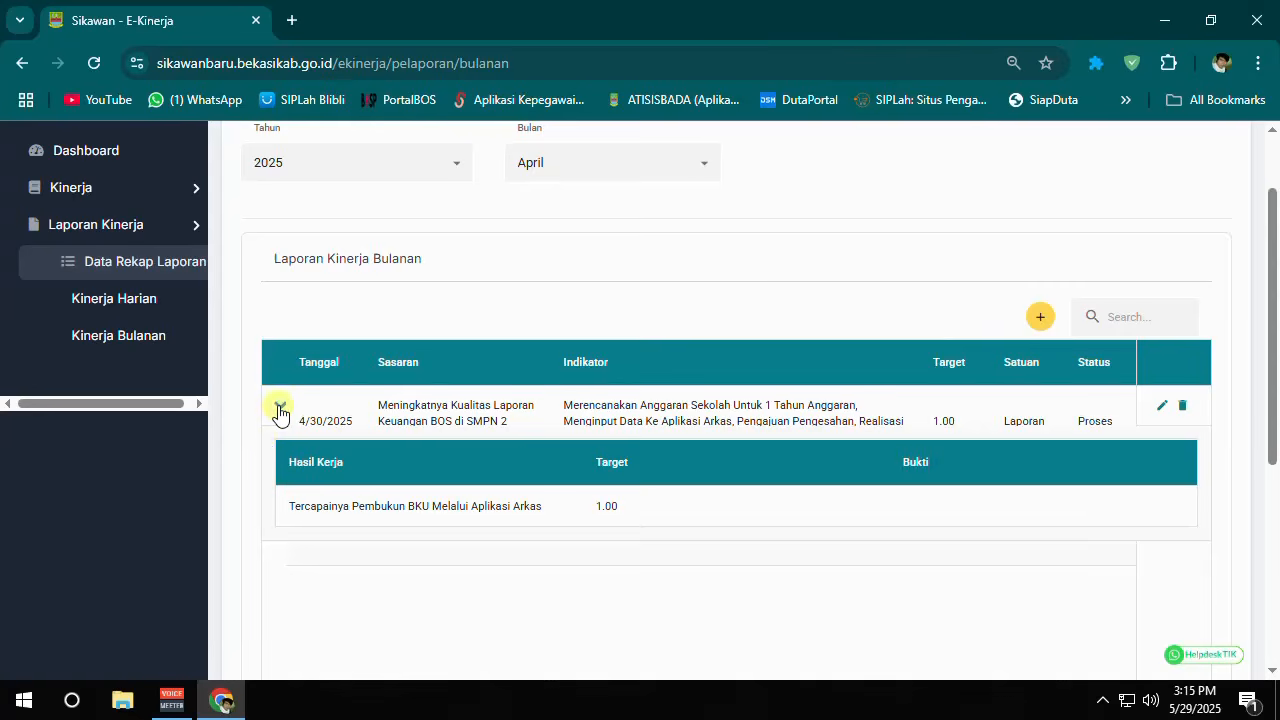
click(278, 406)
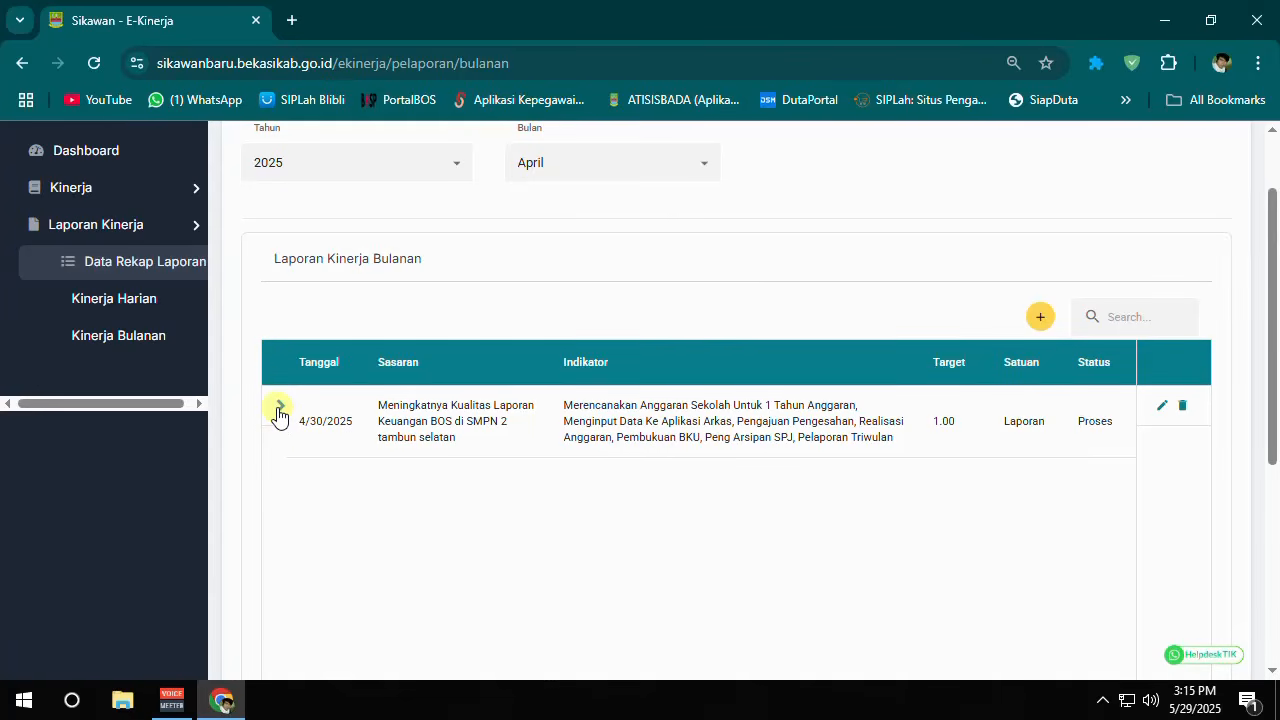
click(279, 410)
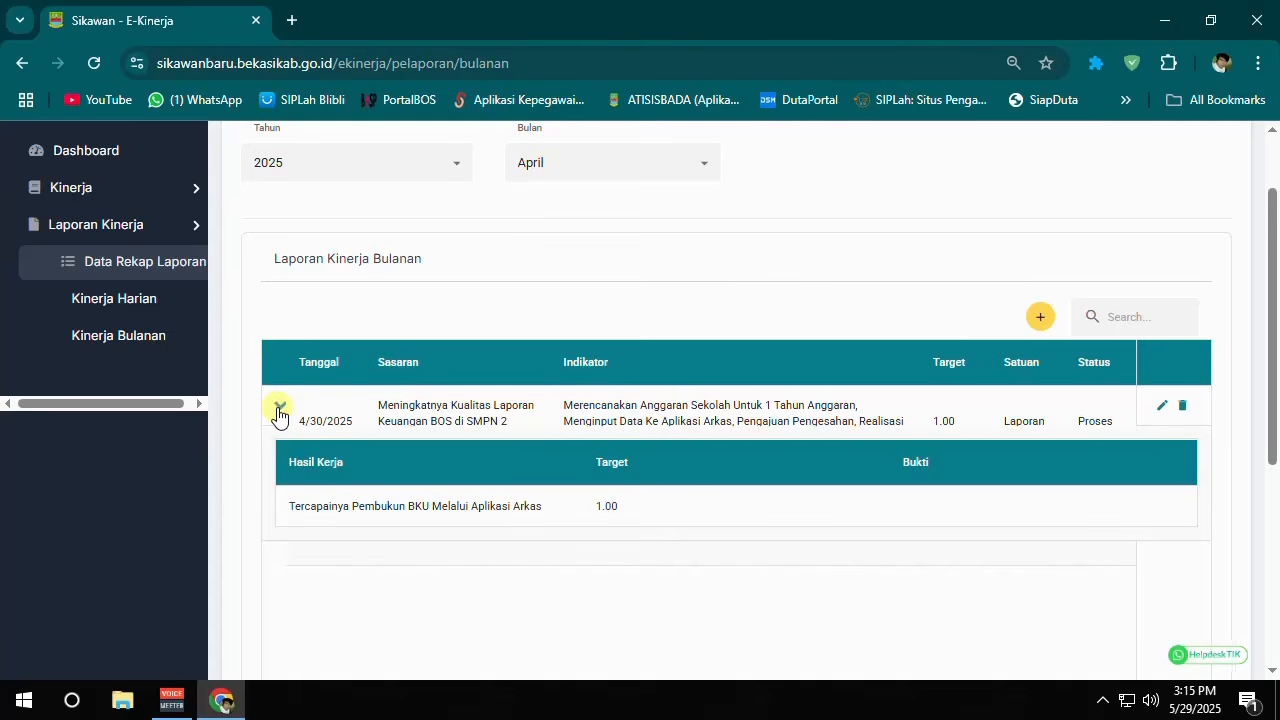
click(279, 410)
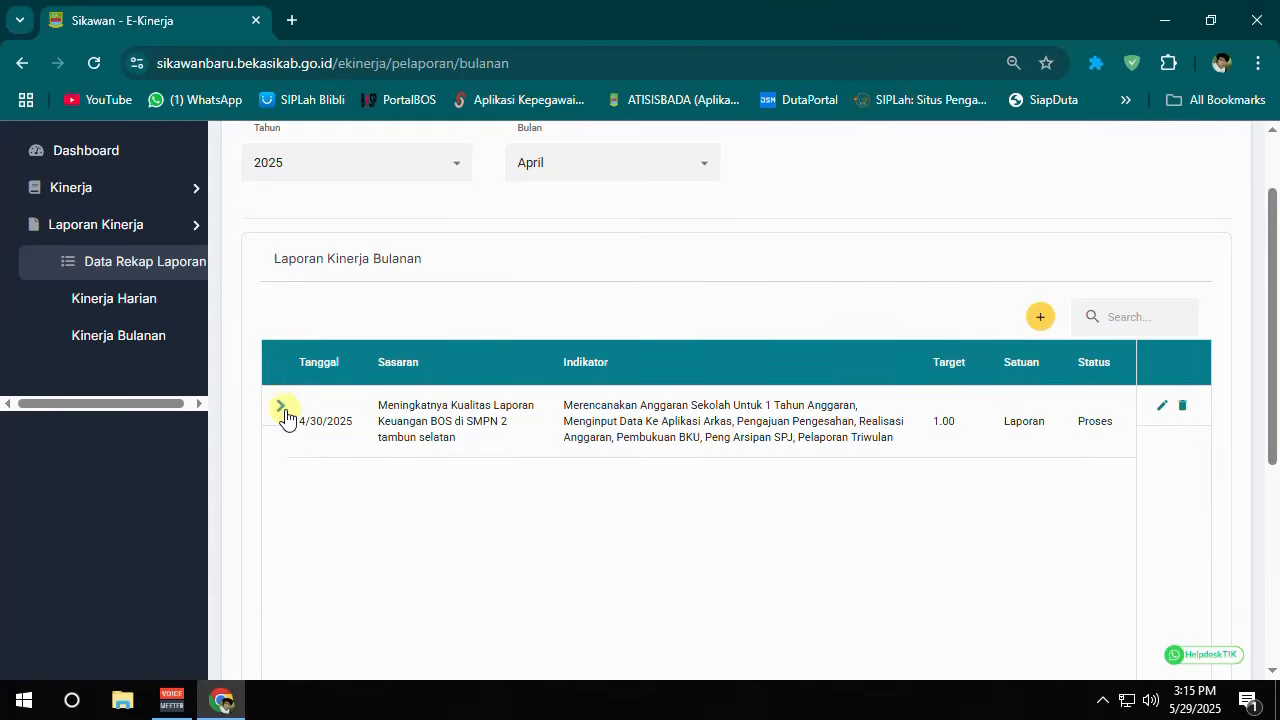
click(281, 410)
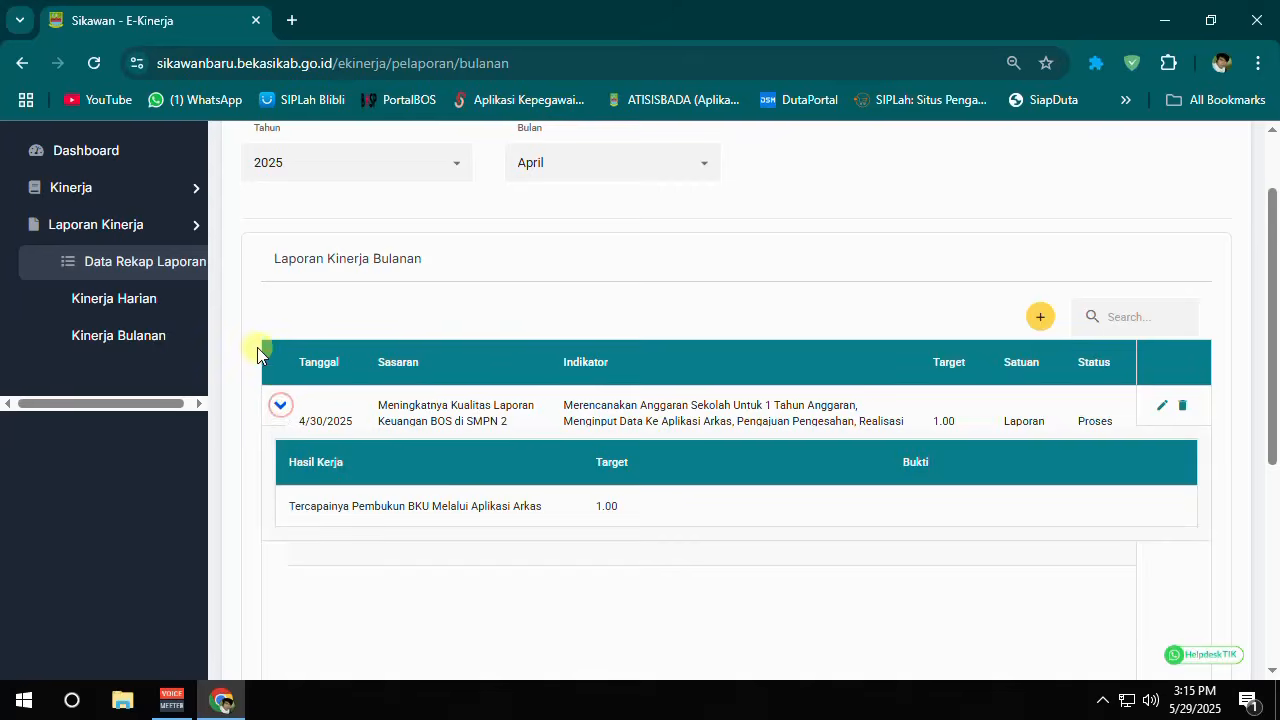
click(281, 410)
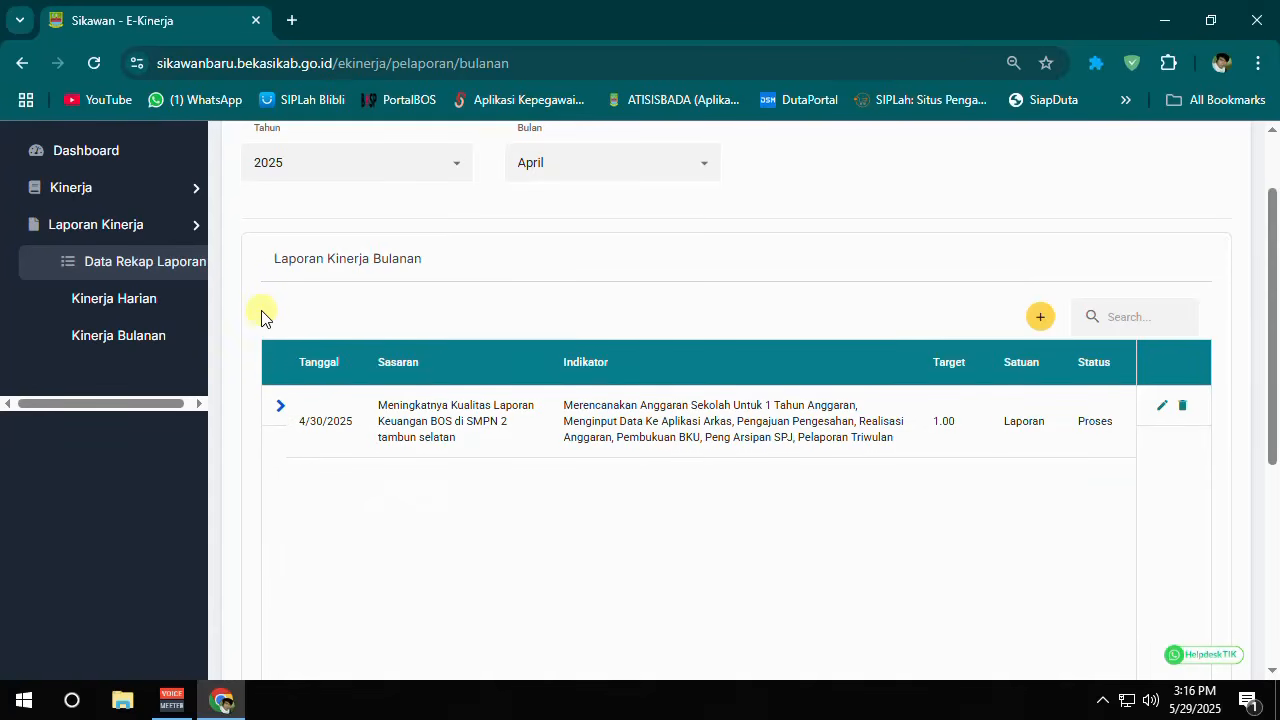